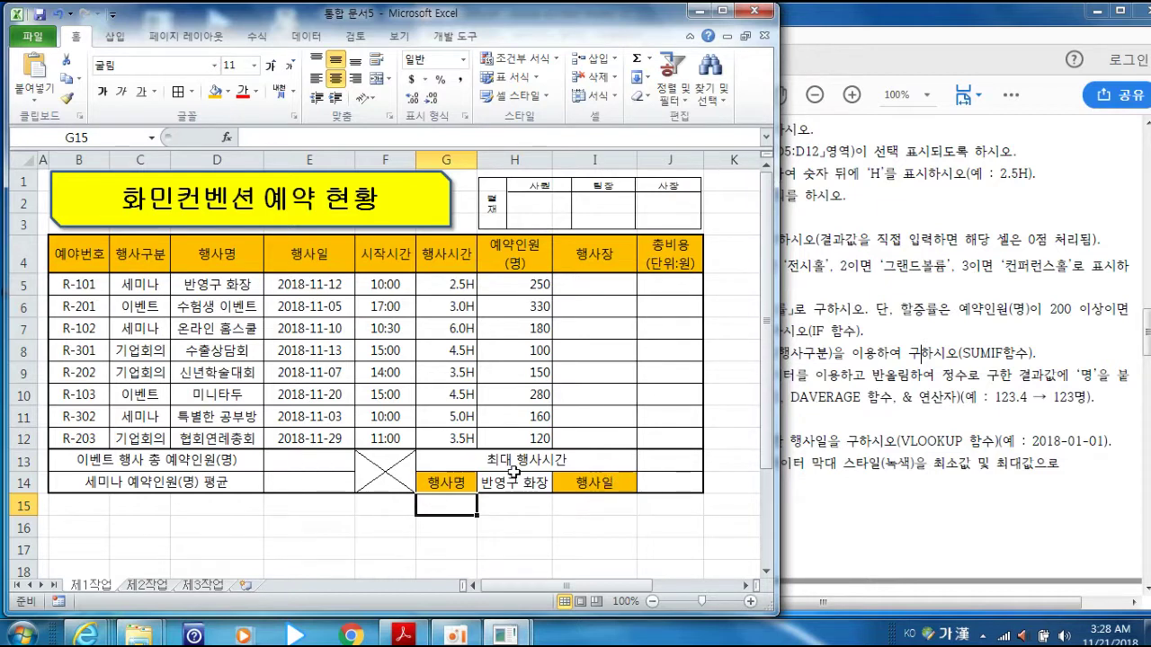
Following item (1) in GE11-10B.pdf, start a MID function in Excel for the 행사장 cells I5:I12.
left_click(847, 495)
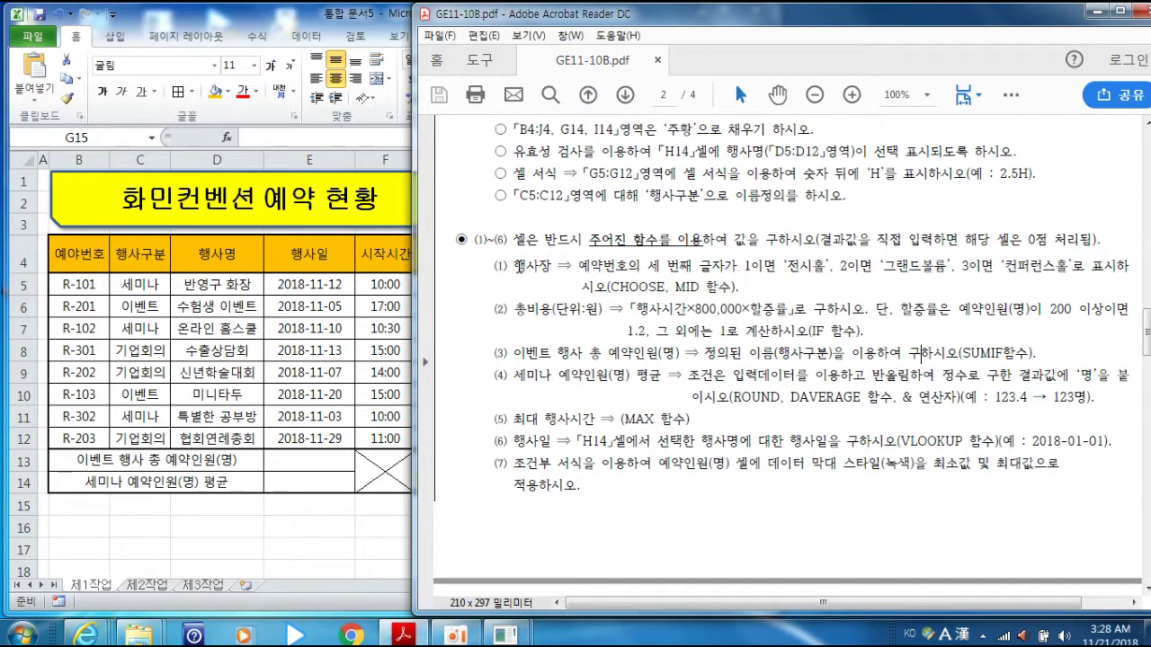
left_click_drag(580, 267, 637, 267)
key("alt+Tab")
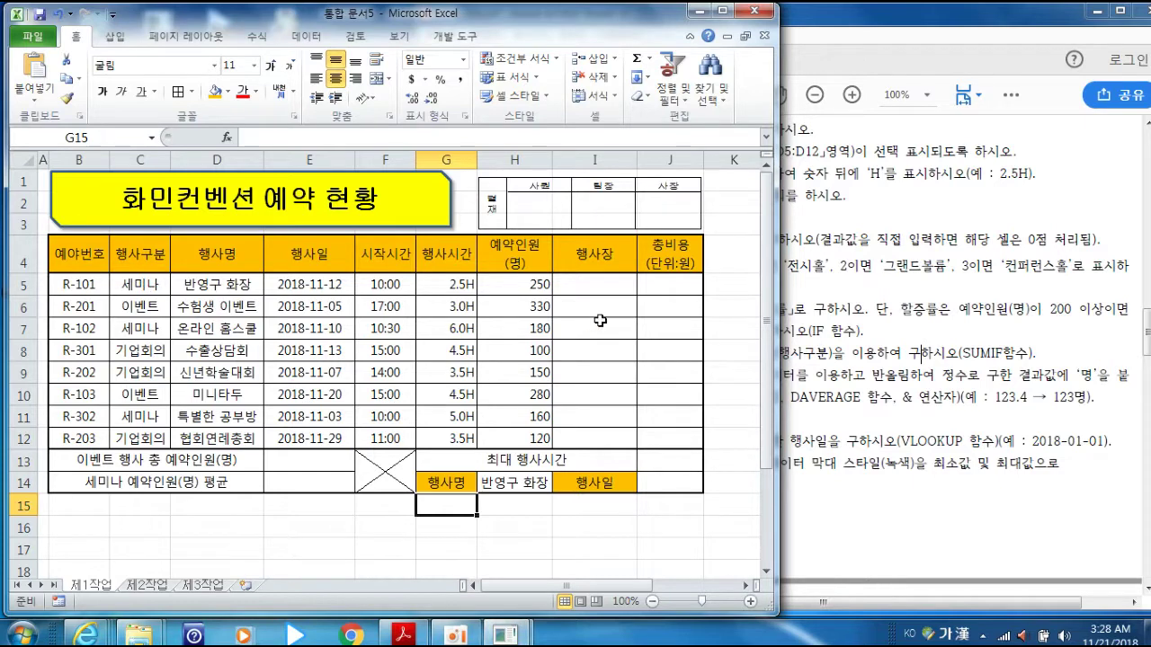
left_click_drag(589, 284, 593, 433)
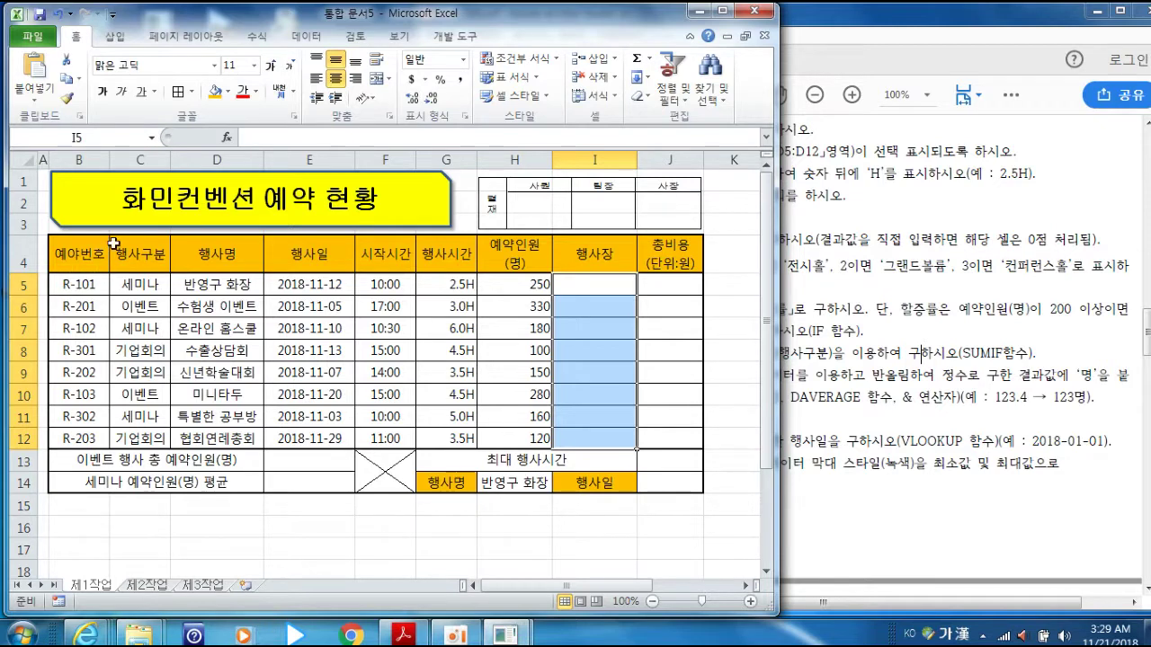
left_click(257, 36)
left_click(214, 80)
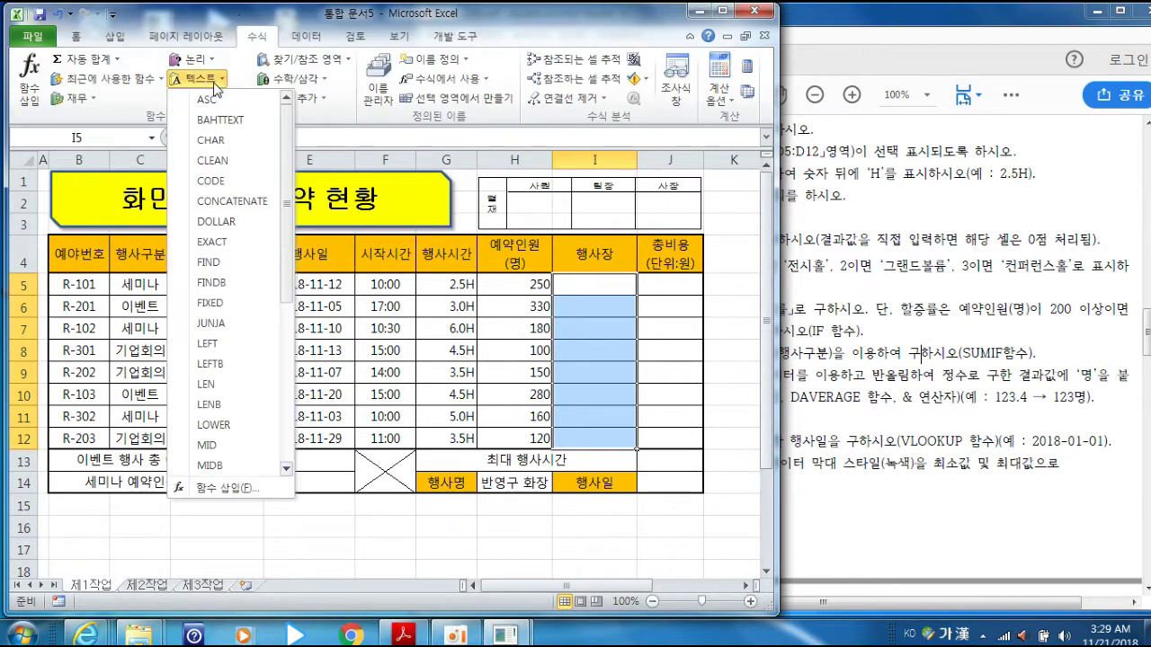
left_click(207, 445)
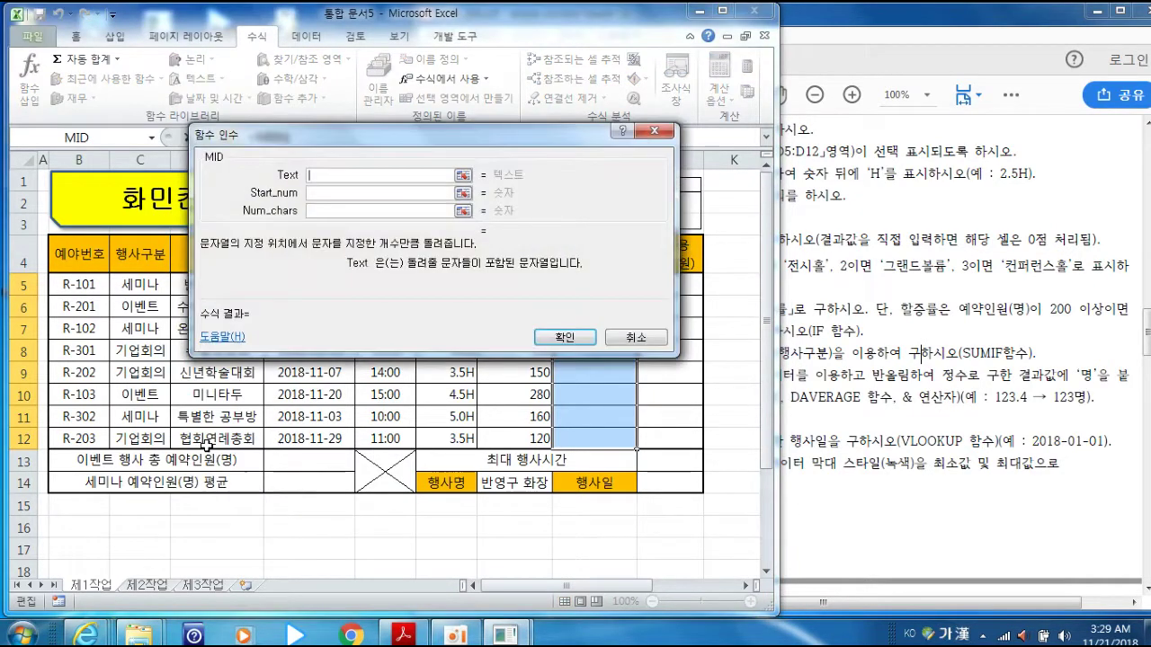
left_click_drag(269, 130, 324, 51)
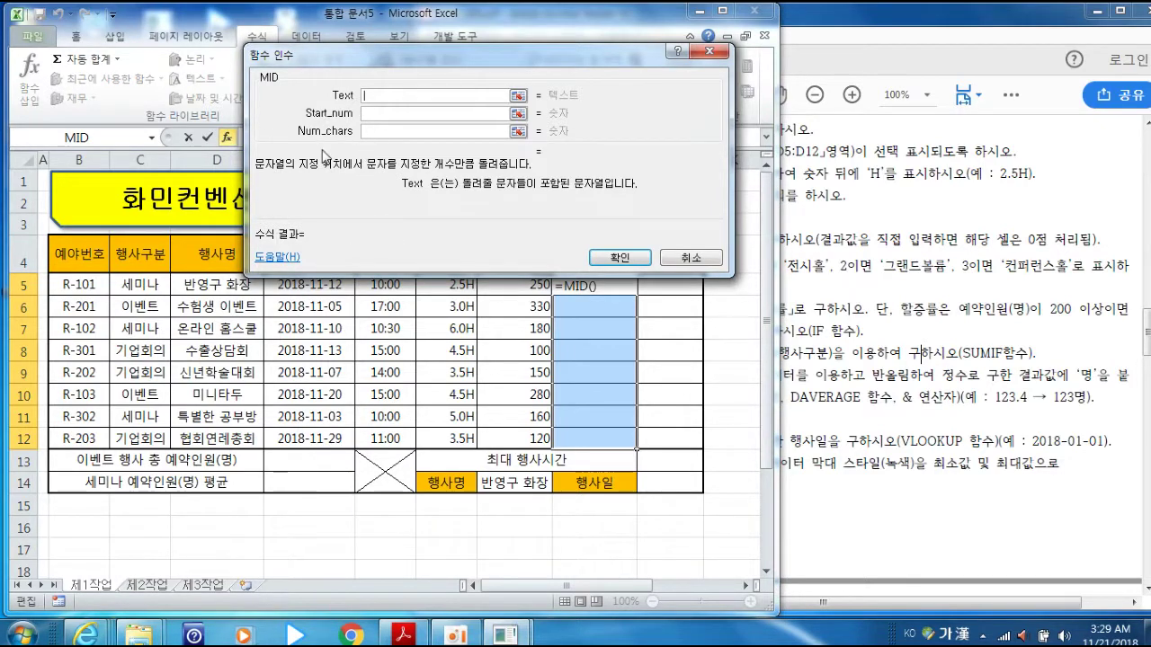
Complete the MID function in I5 with B5 as Text, 3 as Start_num and 1 as Num_chars.
left_click(81, 286)
left_click_drag(390, 56, 370, 12)
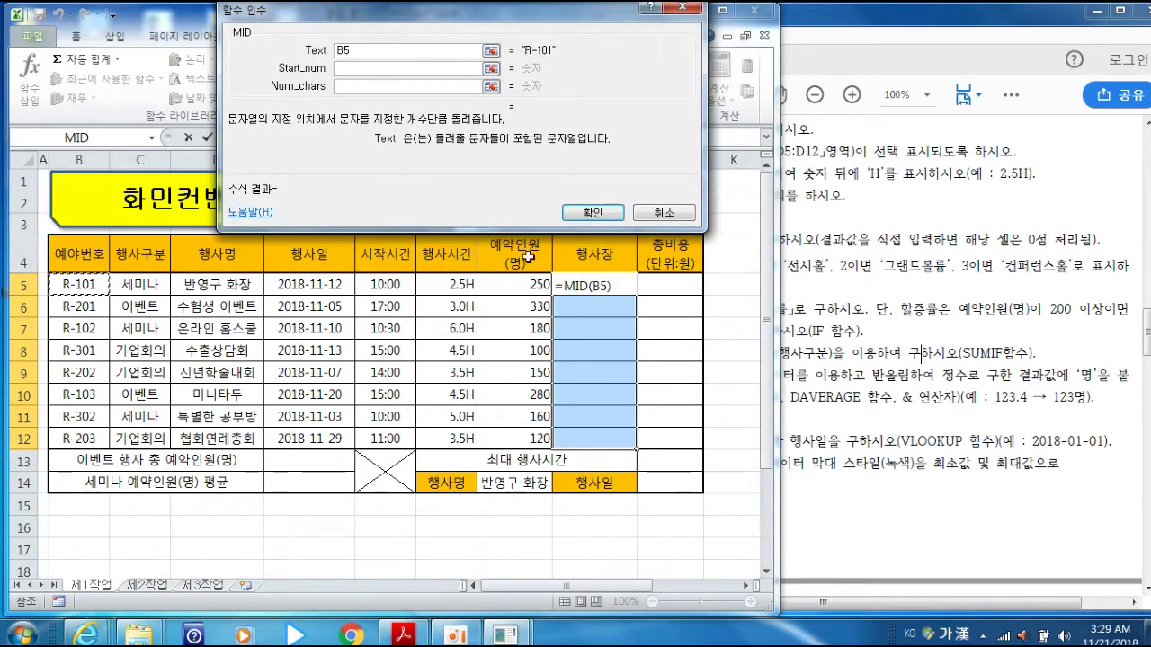
left_click_drag(514, 11, 372, 30)
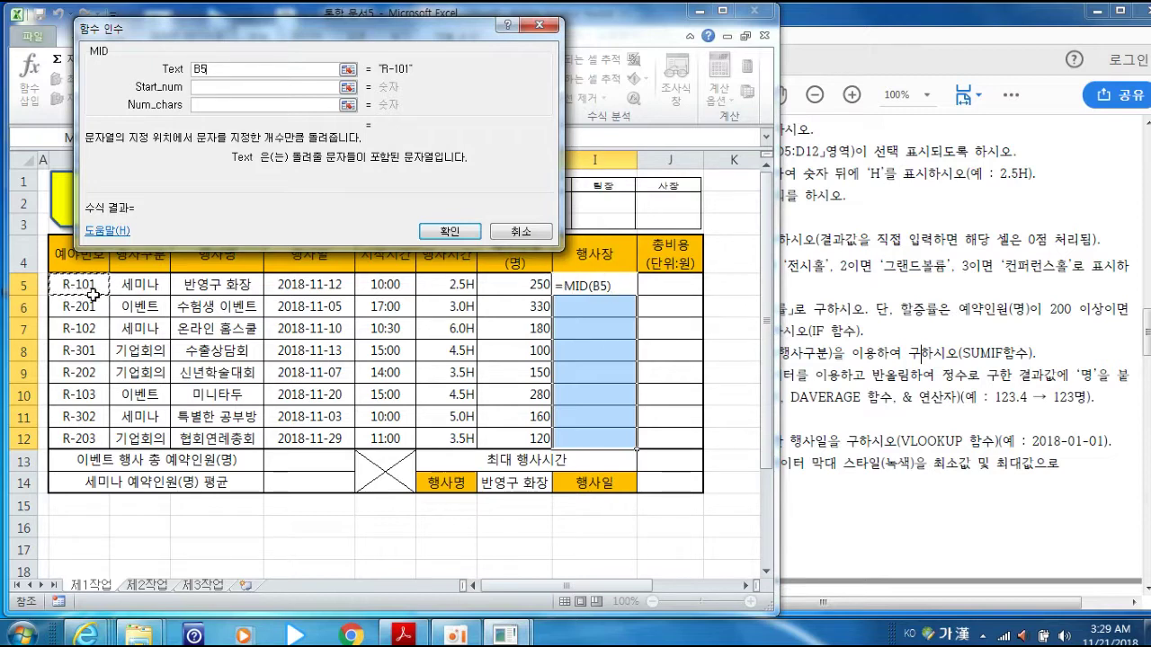
left_click_drag(243, 31, 345, 45)
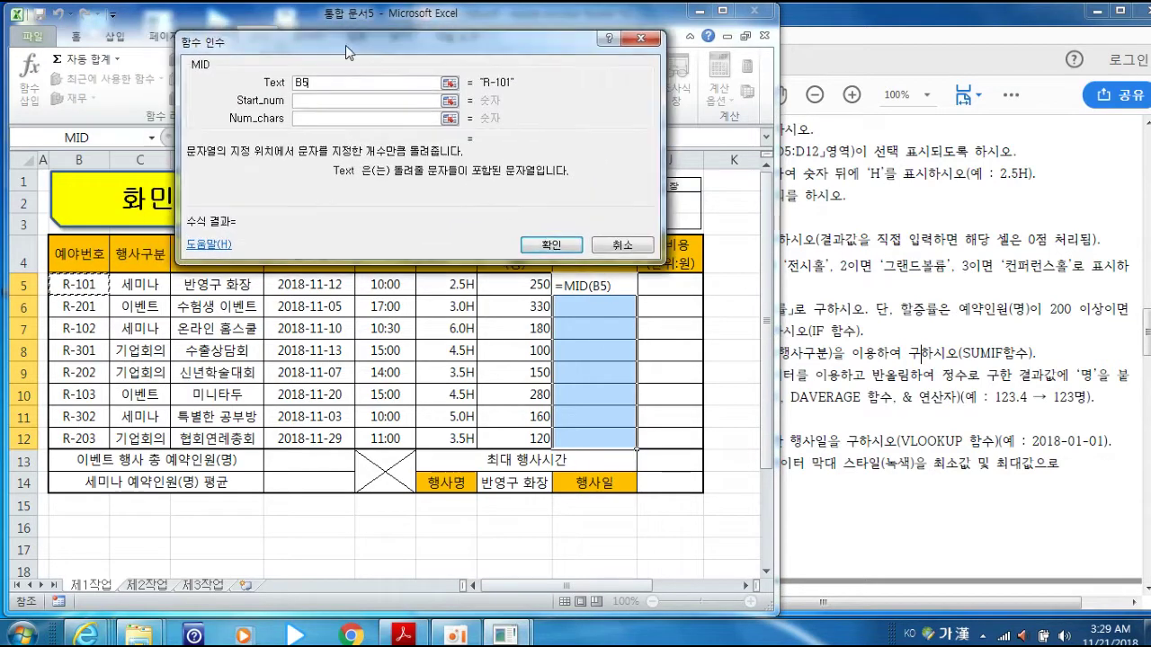
left_click(317, 99)
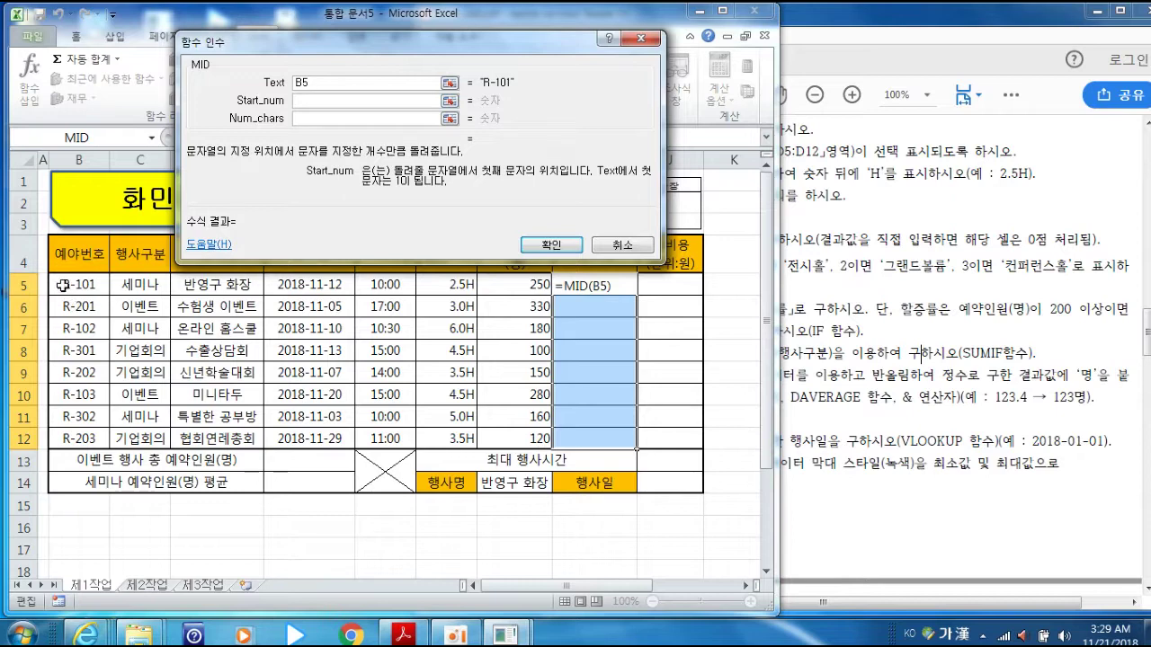
type("3")
left_click(331, 118)
type("1")
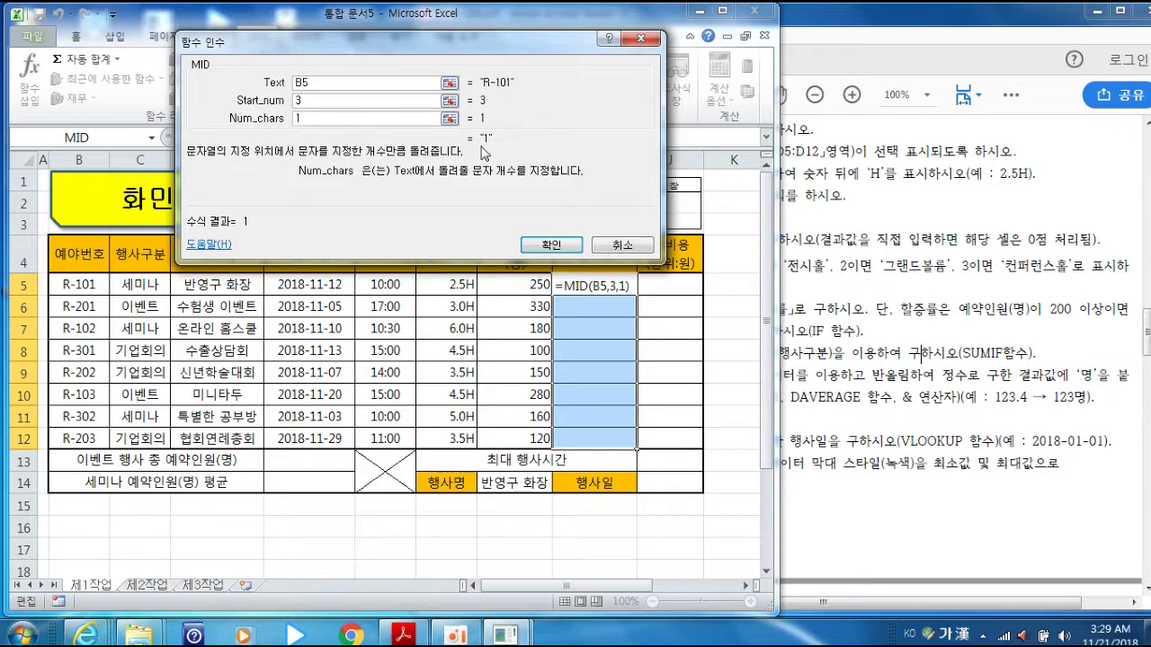
left_click(550, 245)
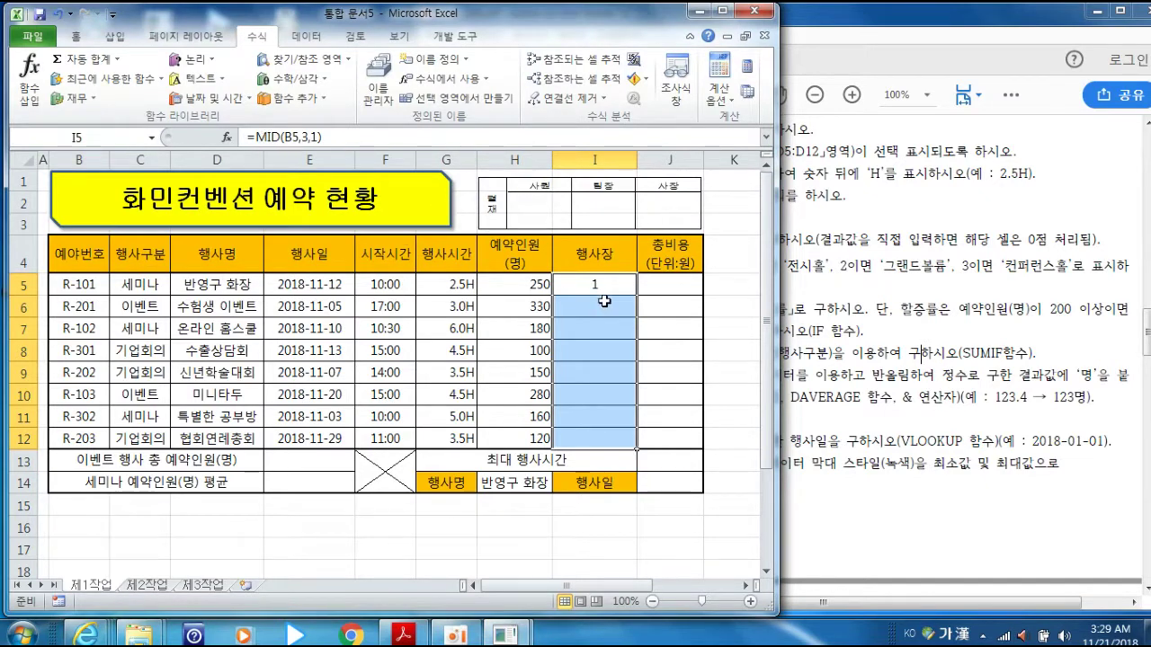
Cut the MID expression from the I5 formula and nest it as the Index_num argument of a CHOOSE function.
left_click_drag(257, 136, 326, 138)
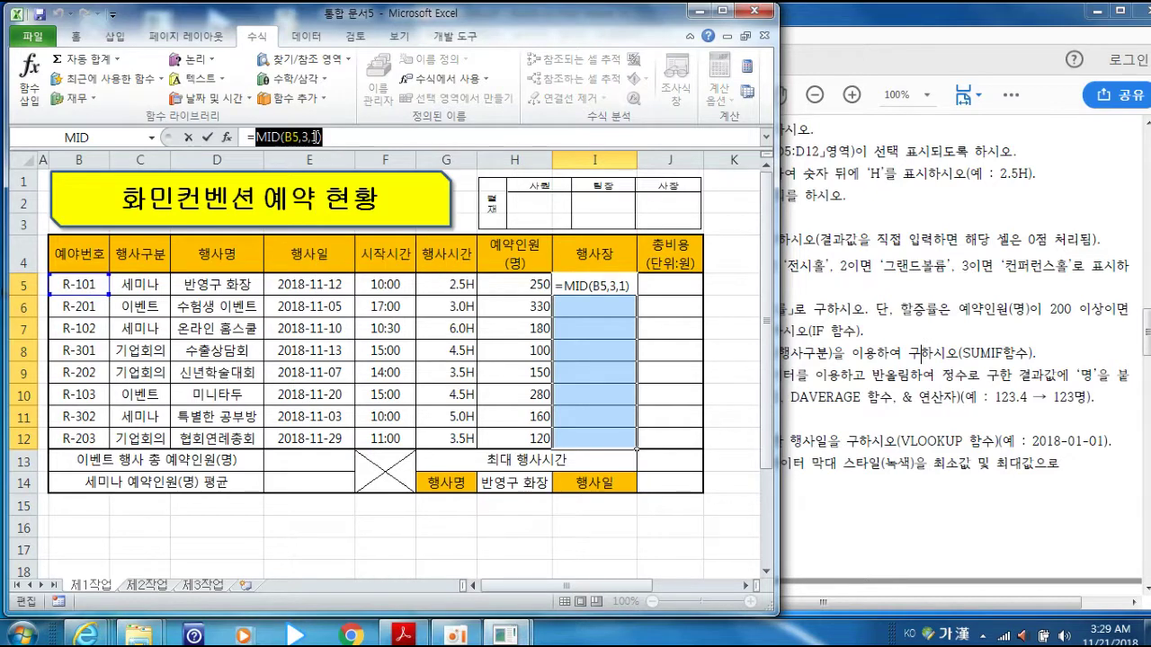
right_click(317, 137)
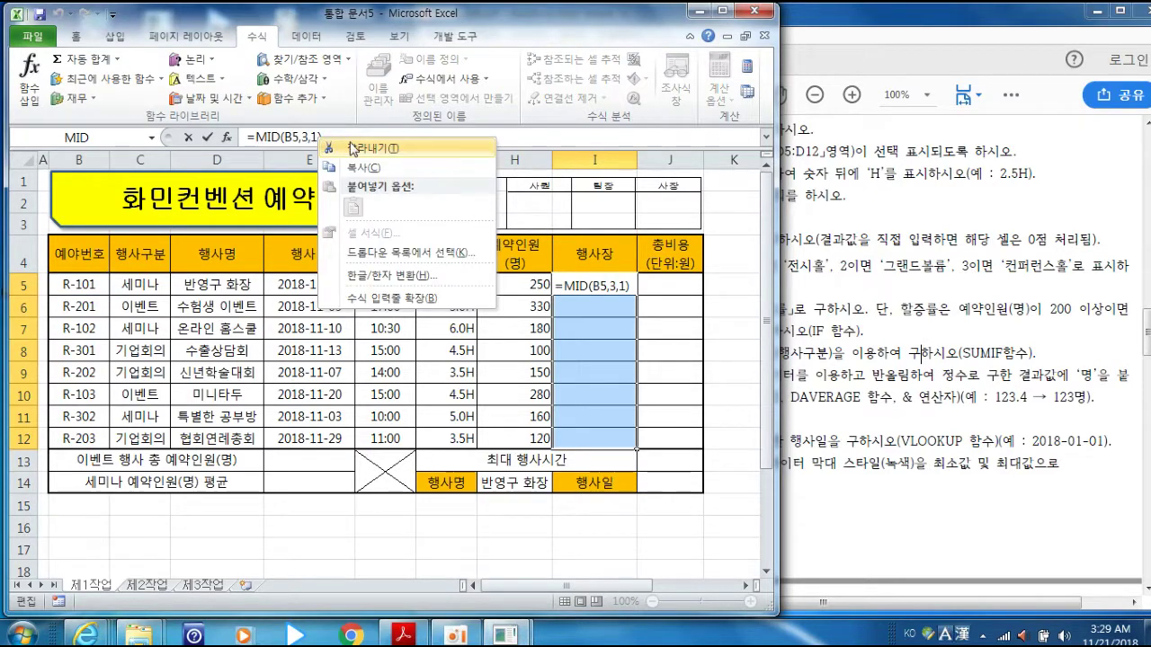
left_click(364, 151)
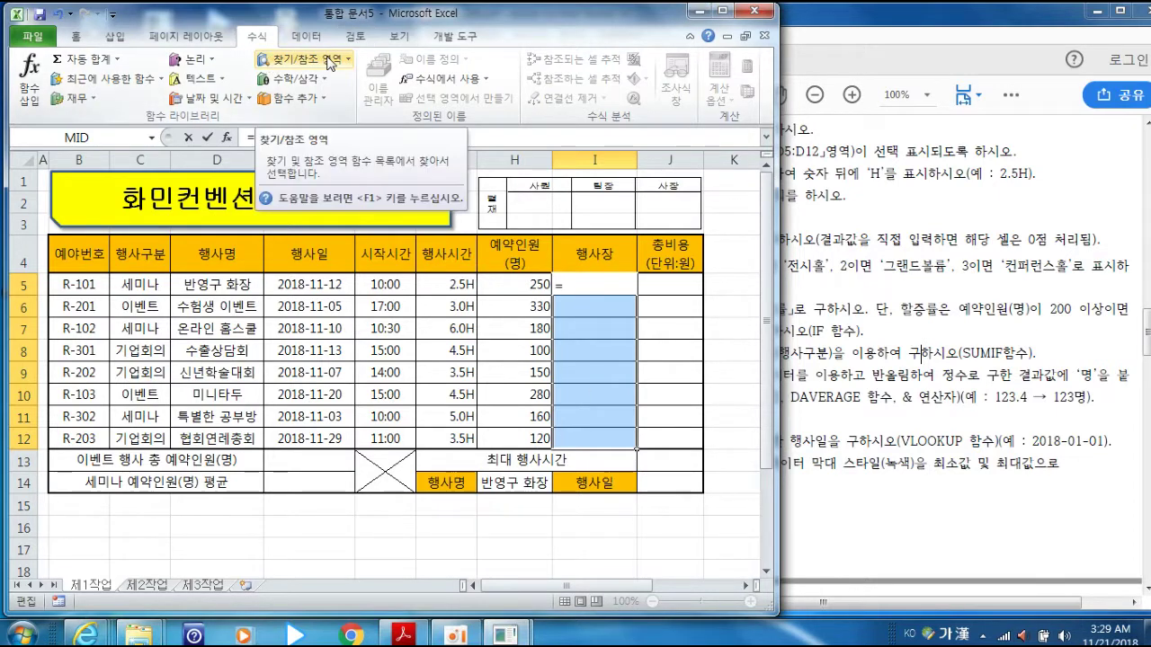
left_click(331, 63)
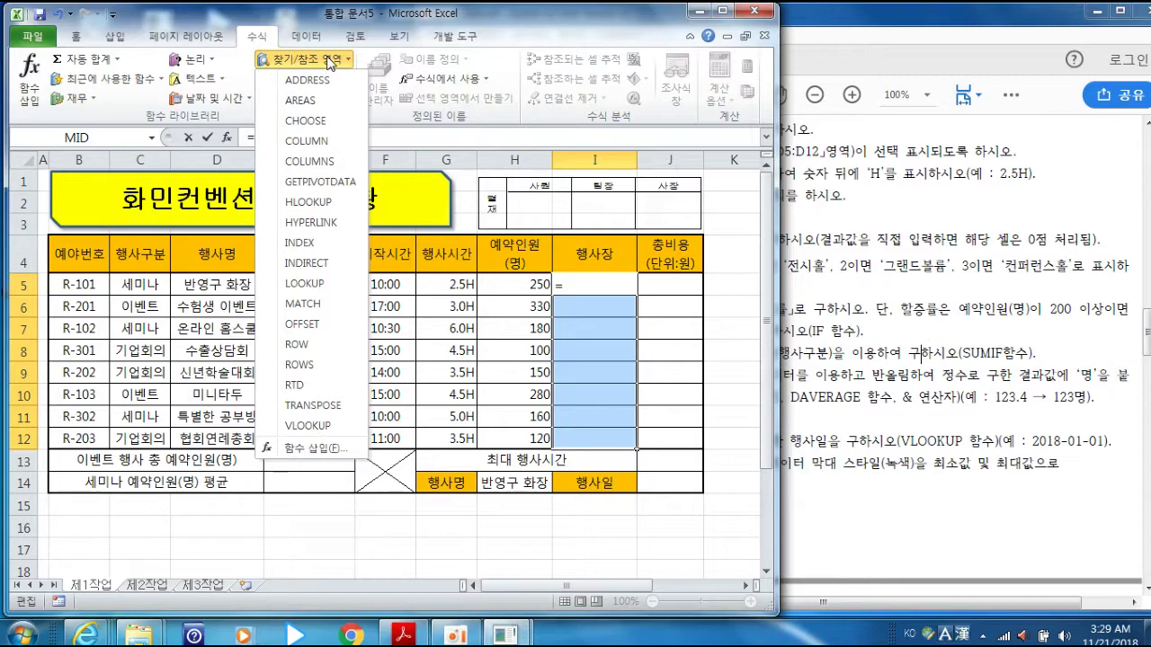
left_click(315, 130)
left_click_drag(375, 30, 405, 353)
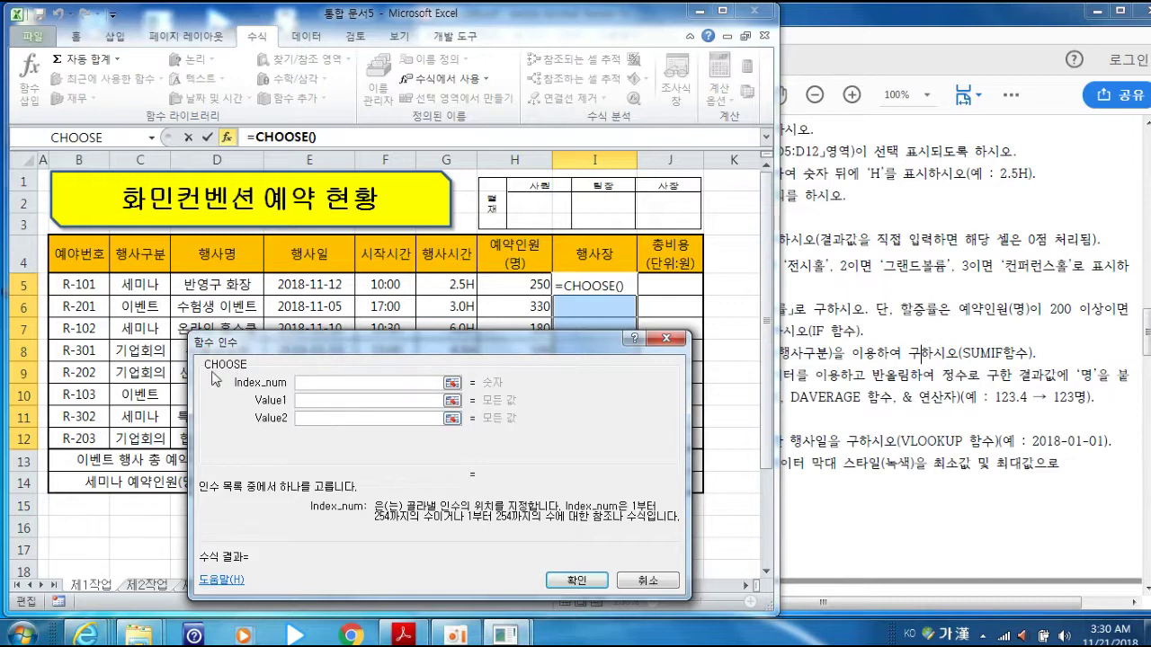
left_click_drag(356, 354, 367, 335)
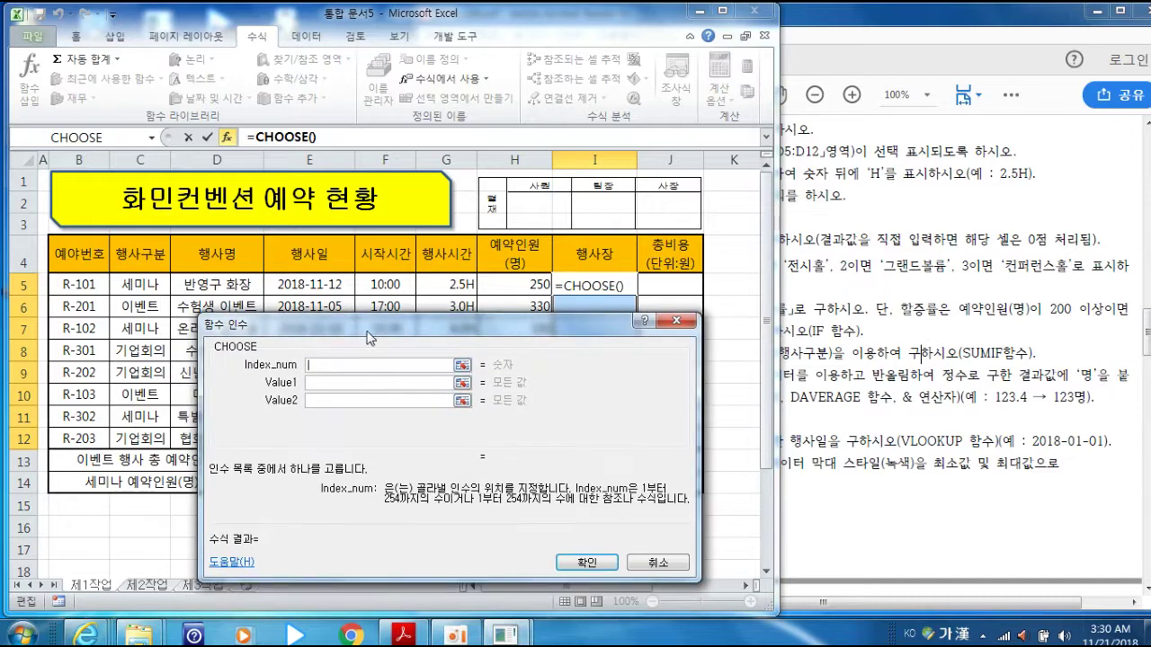
right_click(317, 365)
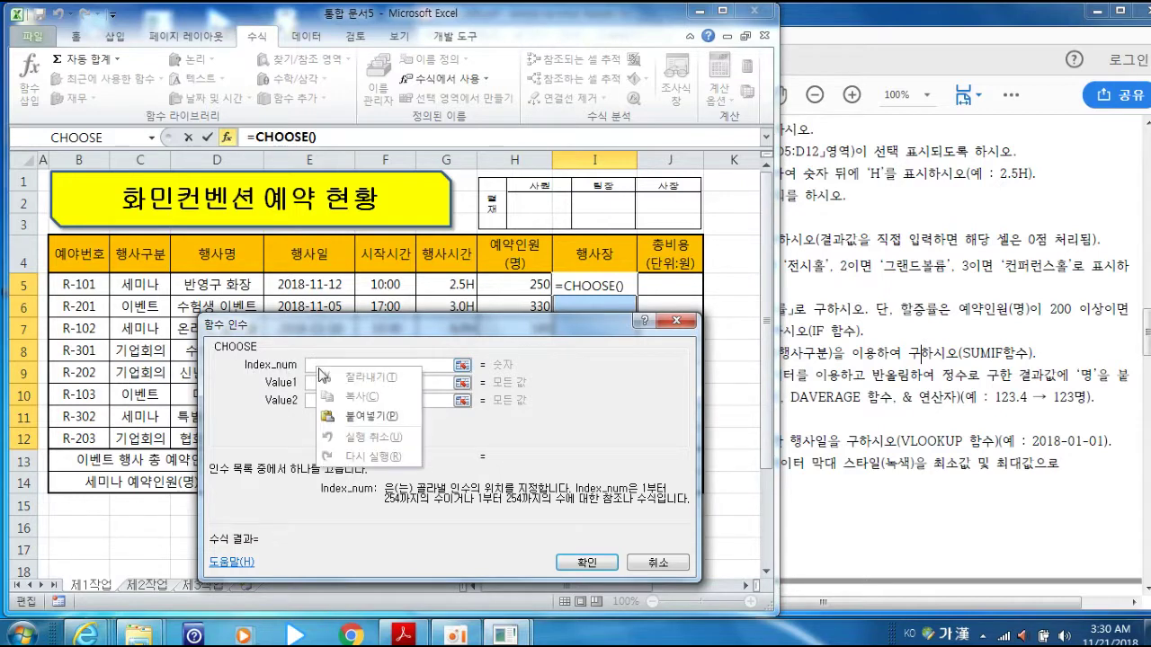
left_click(367, 421)
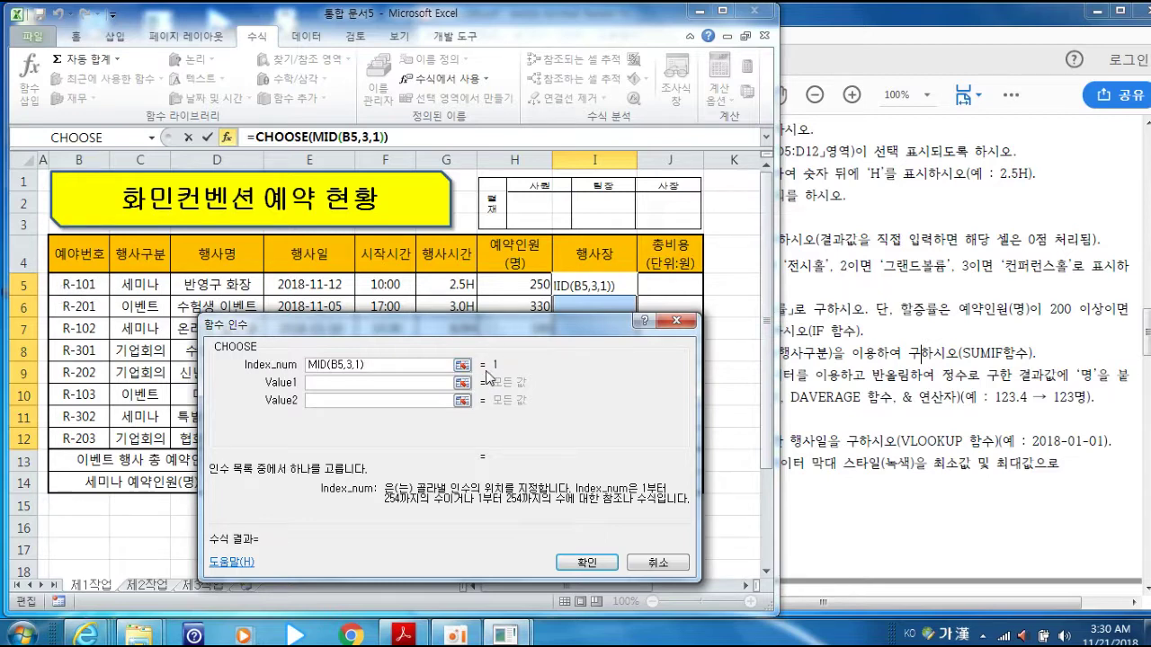
Set the Value1 argument of CHOOSE to "전시홀" in quotation marks.
left_click(328, 386)
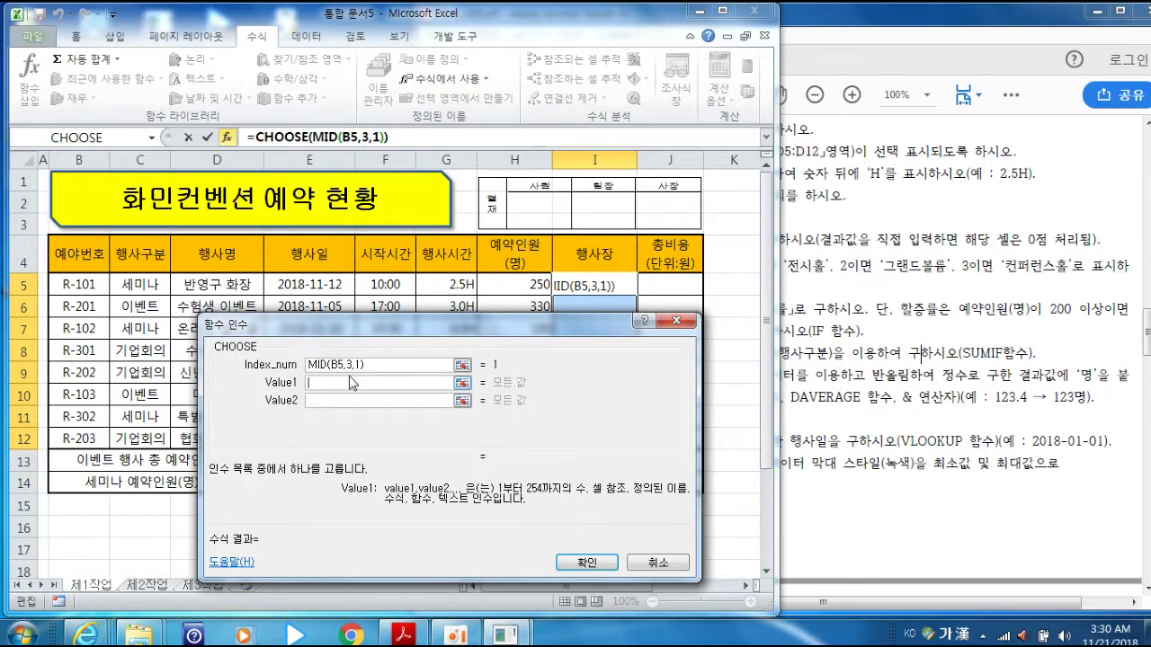
type("전시홀")
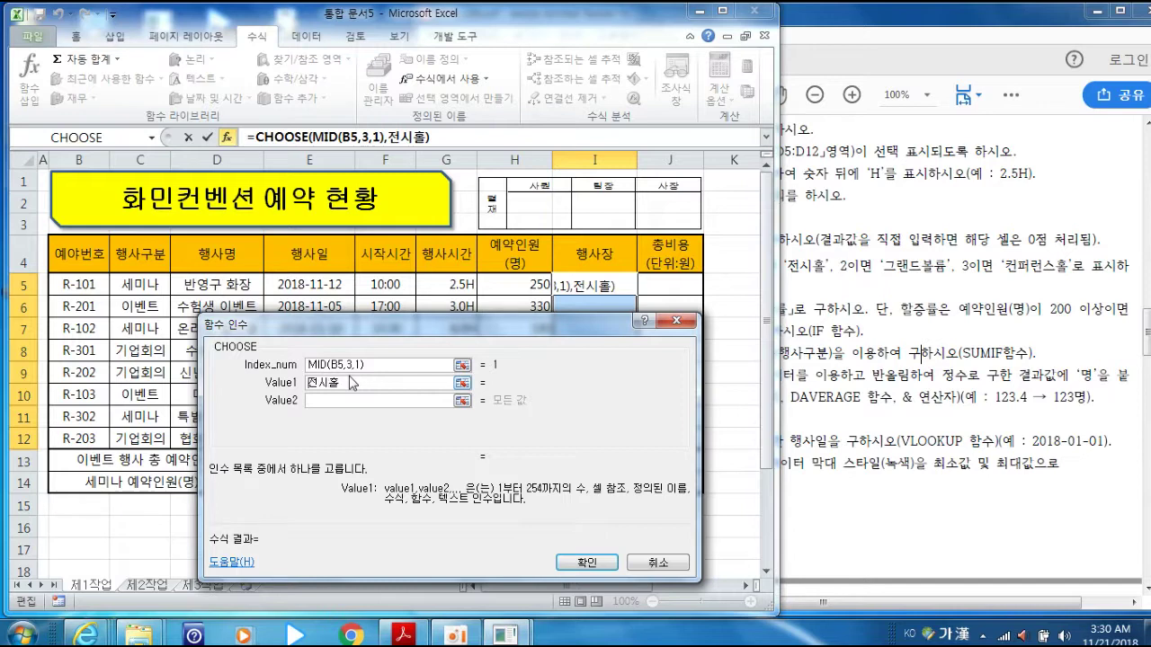
key("Home")
type("\"")
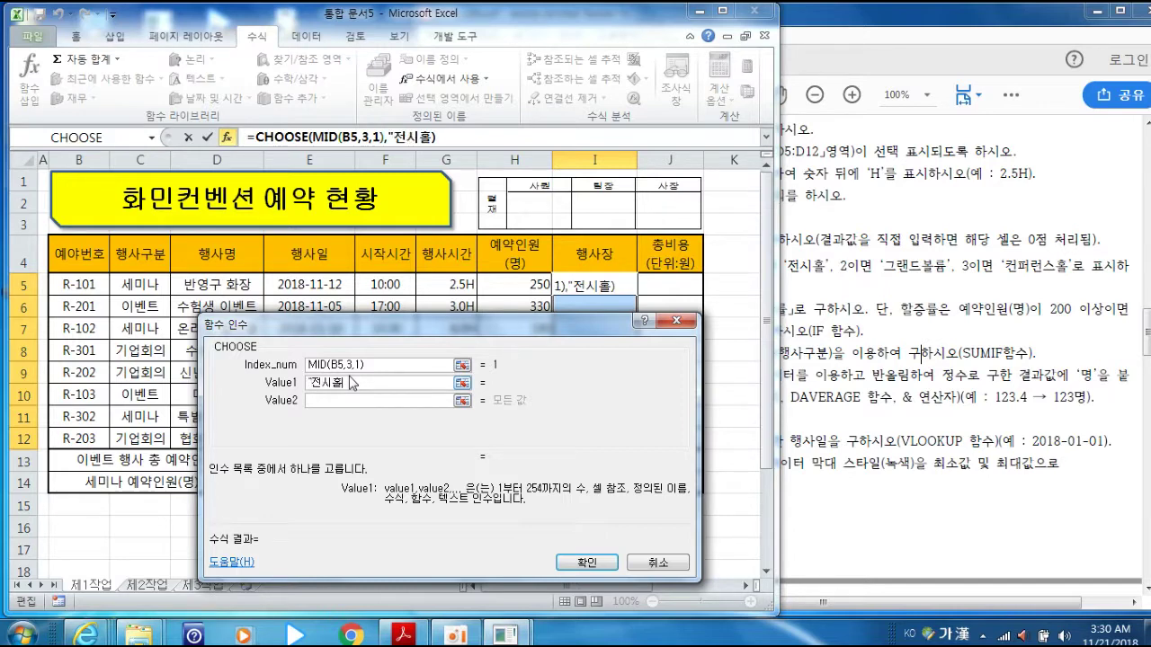
key("End")
type("\"")
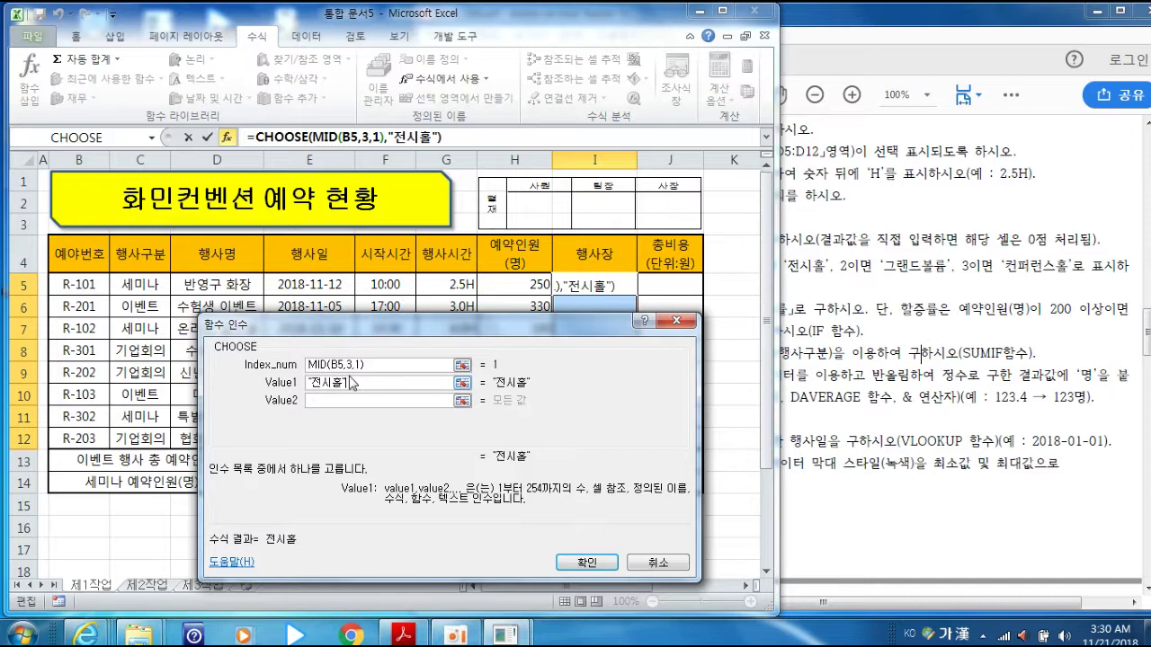
Set the Value2 argument of CHOOSE to "그랜드볼륨" in quotation marks.
left_click(349, 402)
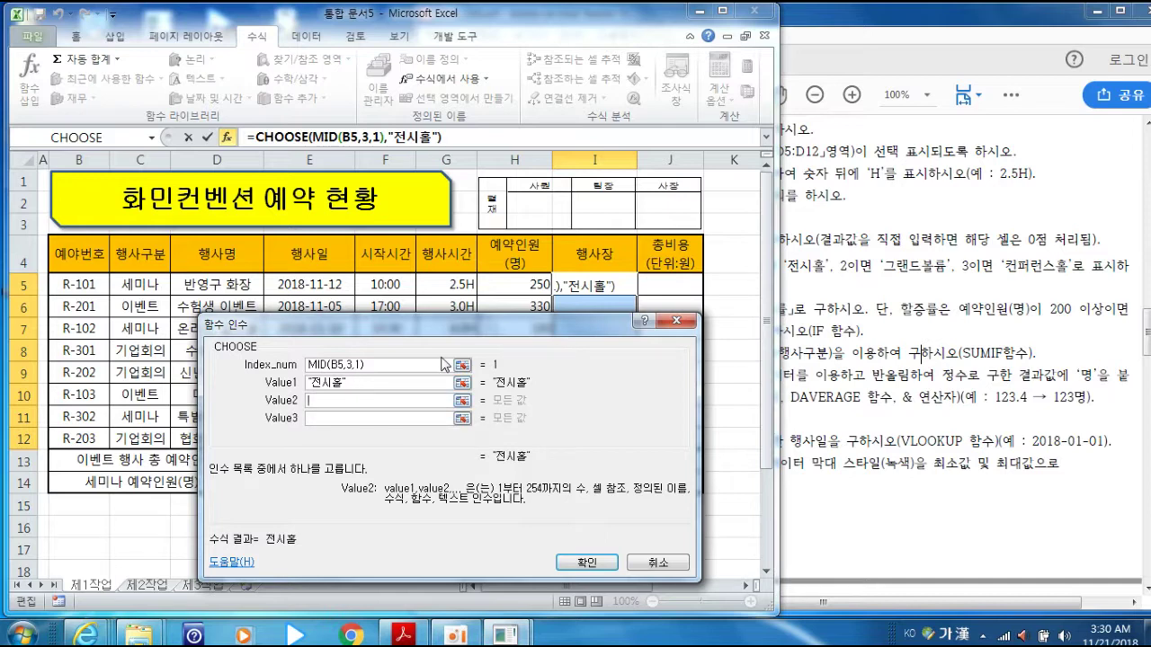
type(";")
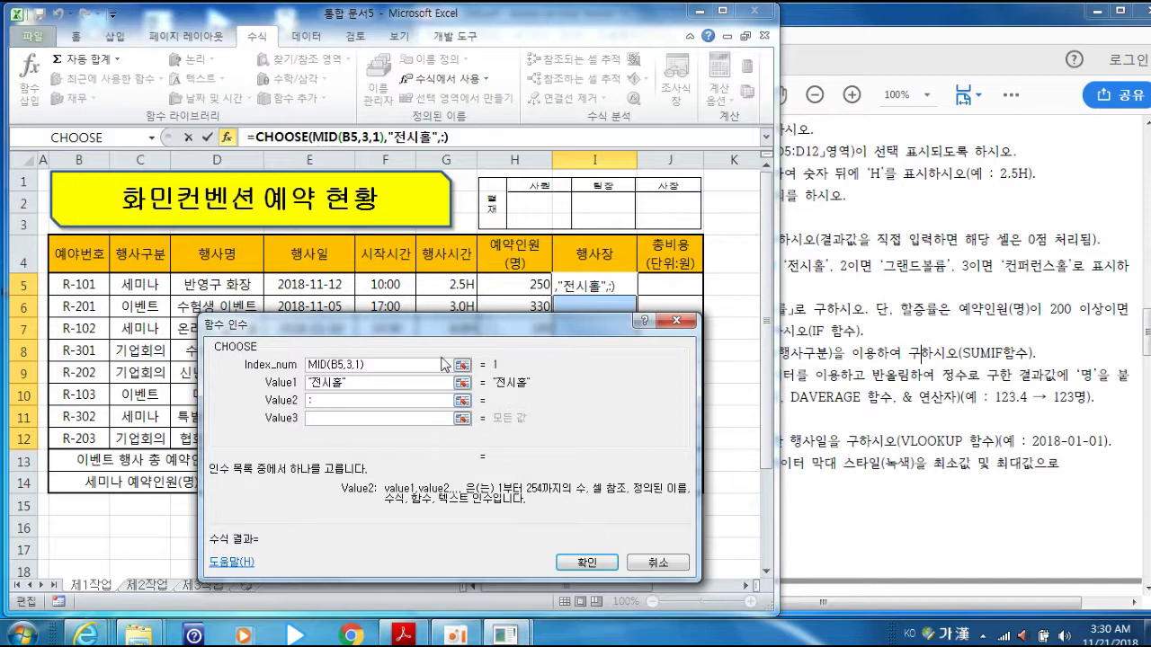
key("BackSpace")
type("\"그랜듭")
type("볼")
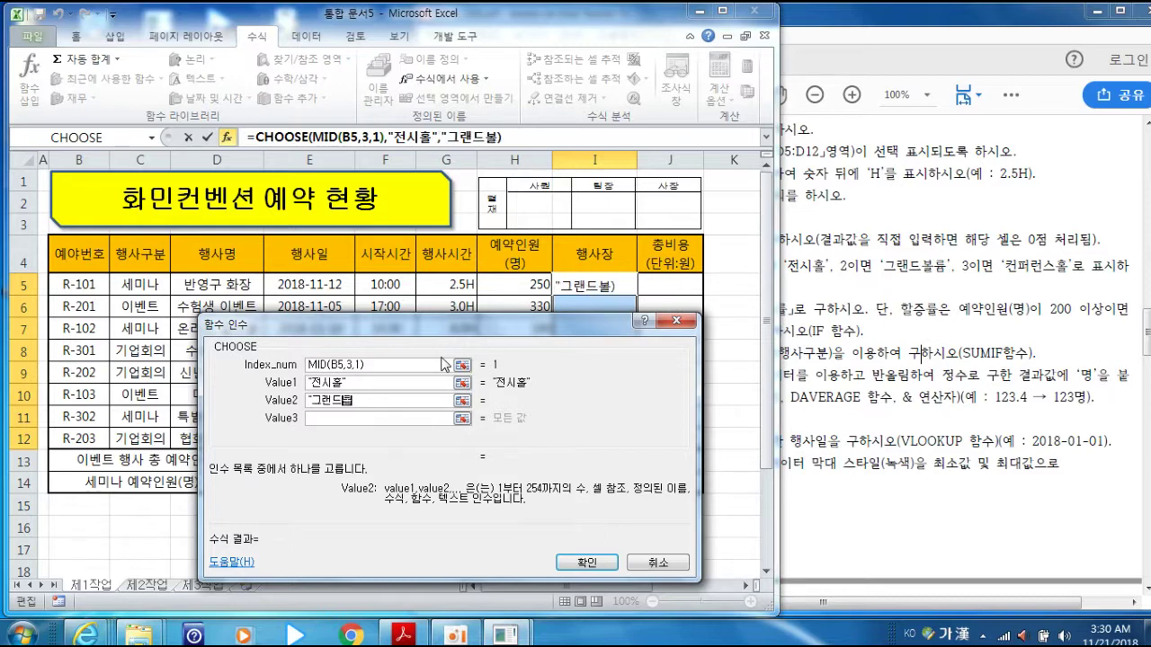
type("류")
type("\"")
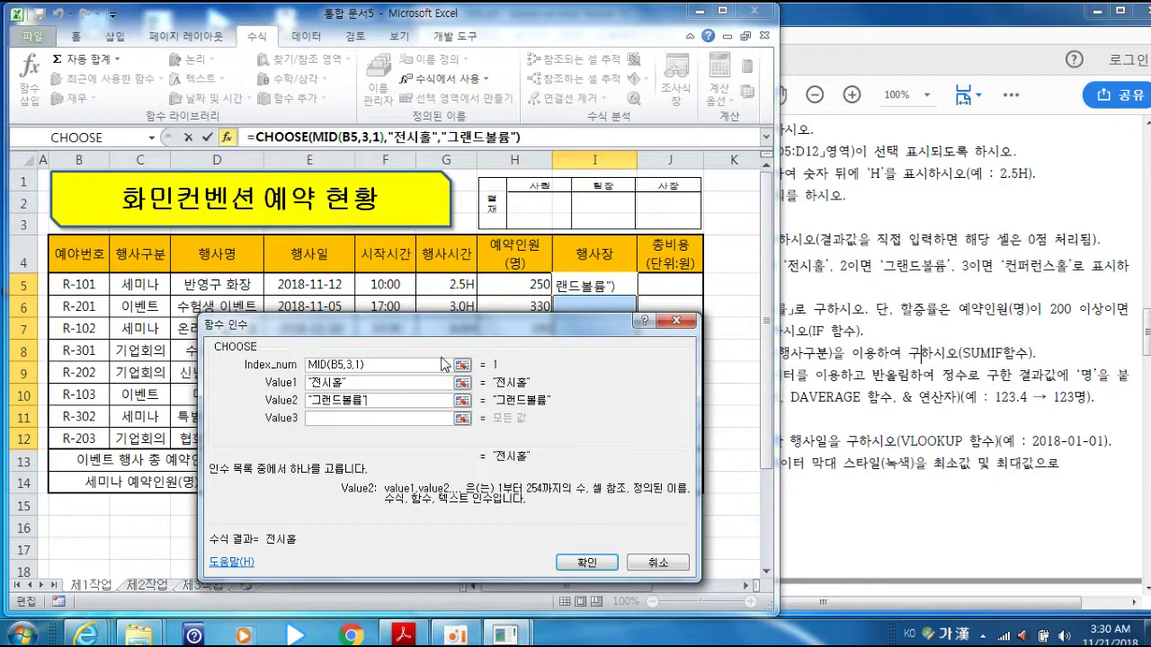
Set the Value3 argument of CHOOSE to "컨퍼런스홀" in quotation marks and finish the function in I5.
left_click(358, 418)
type("\"커퍼")
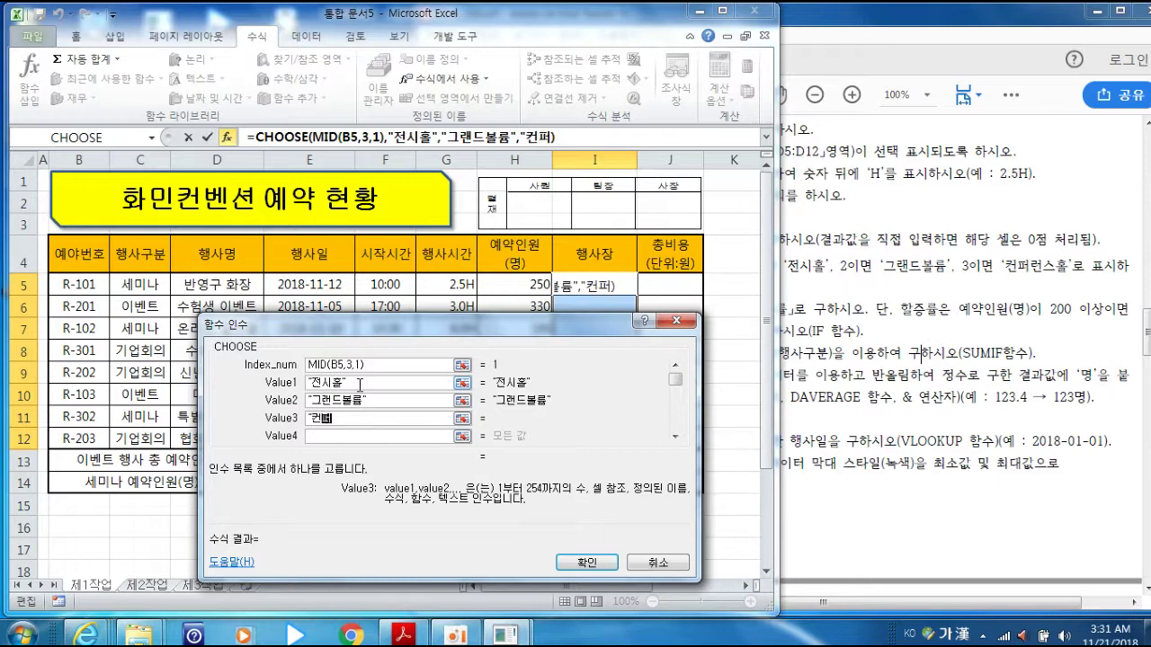
type("런스홀")
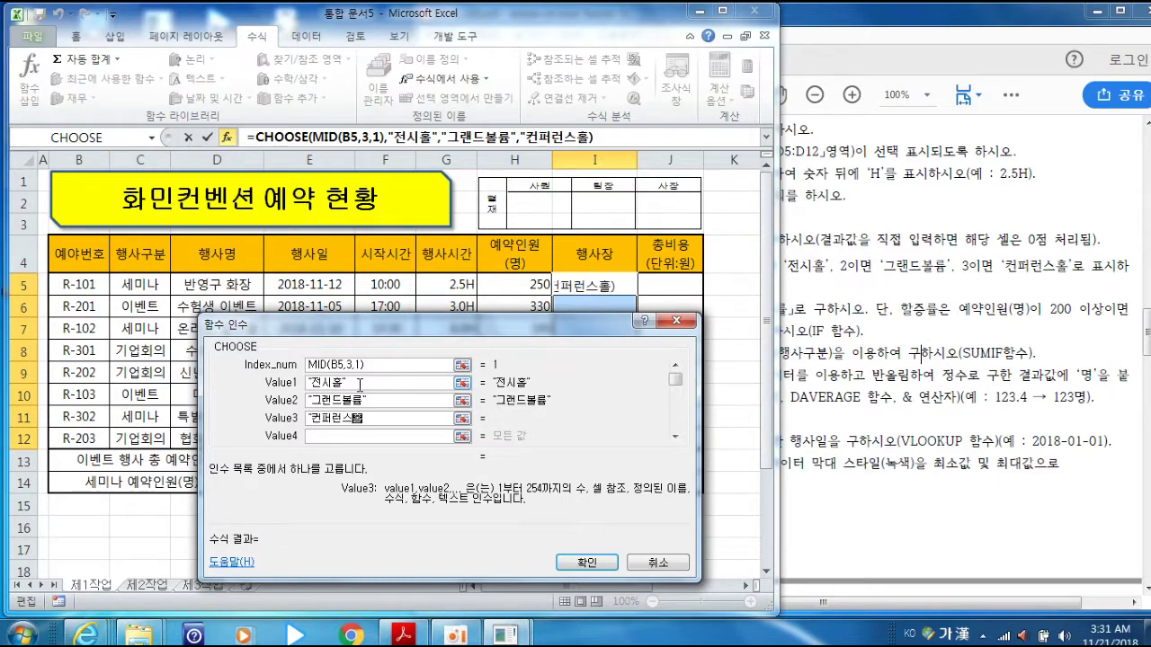
type("\"")
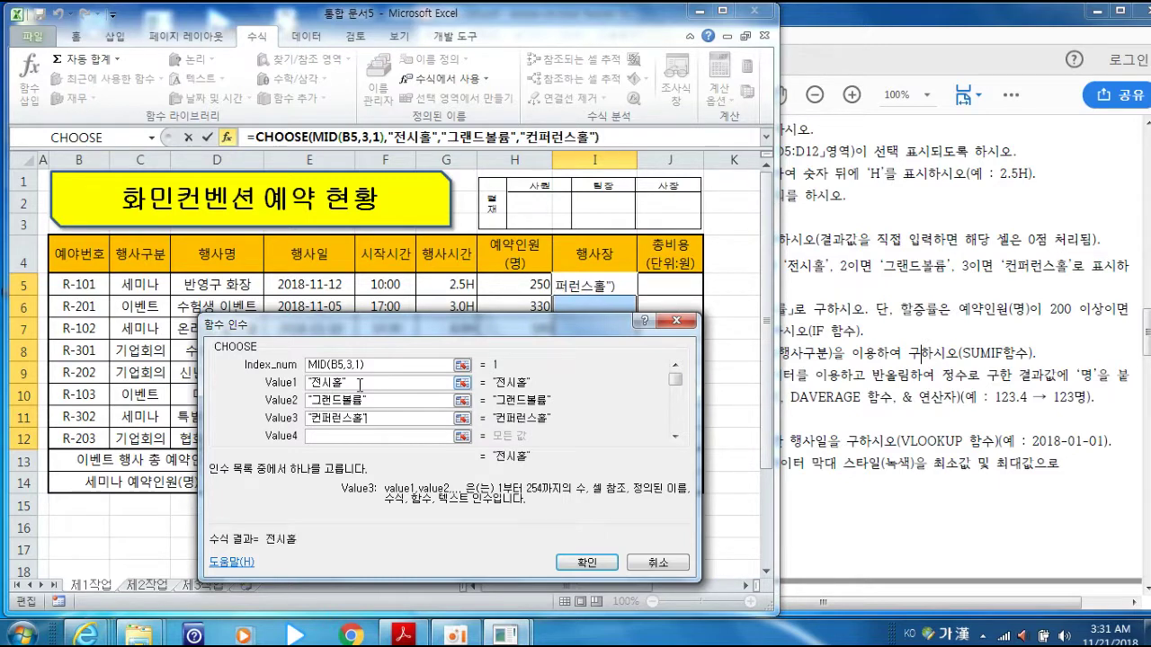
left_click(585, 563)
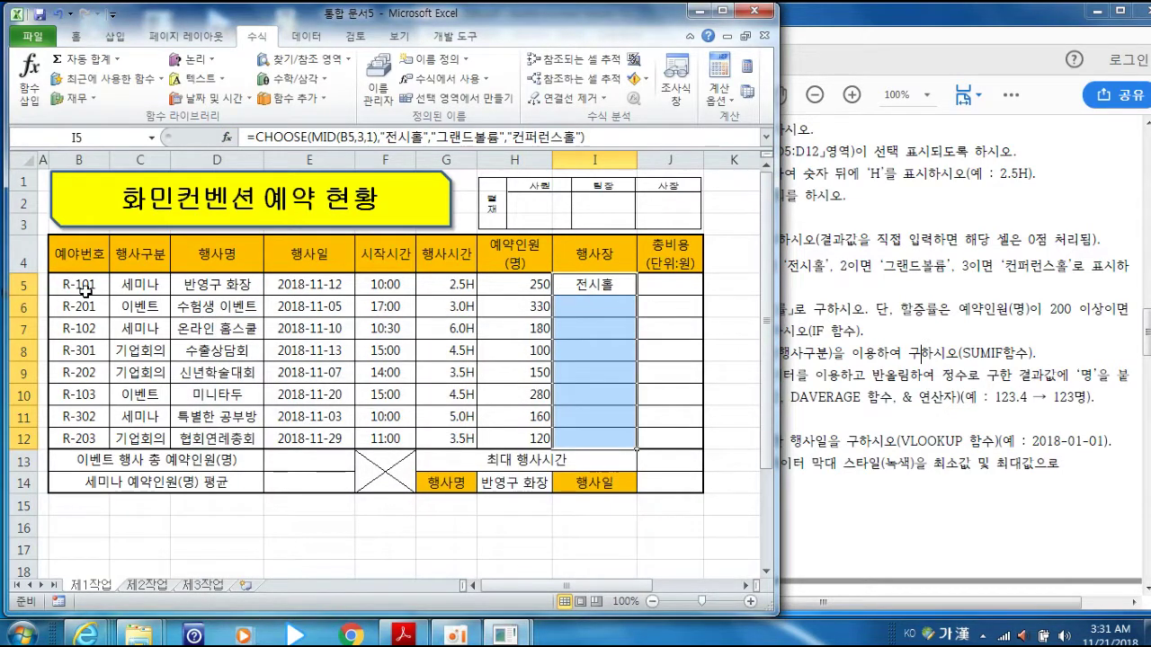
Fill the CHOOSE formula from I5 into the whole selected 행사장 range I5:I12.
left_click(602, 137)
left_click(603, 137)
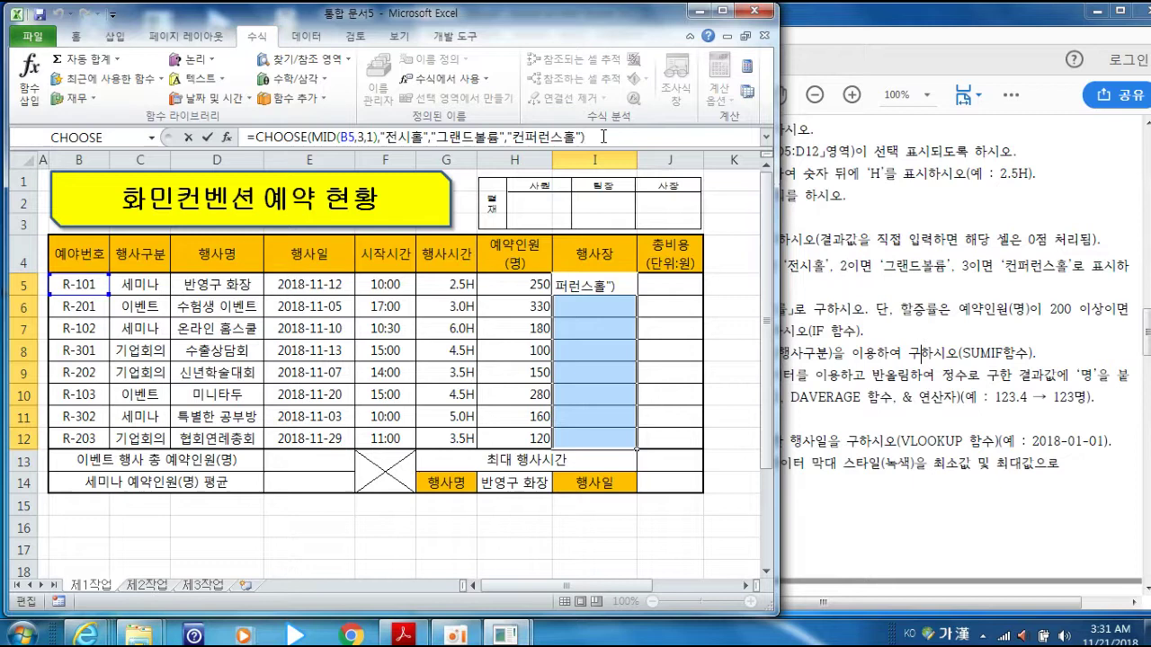
key("ctrl+Return")
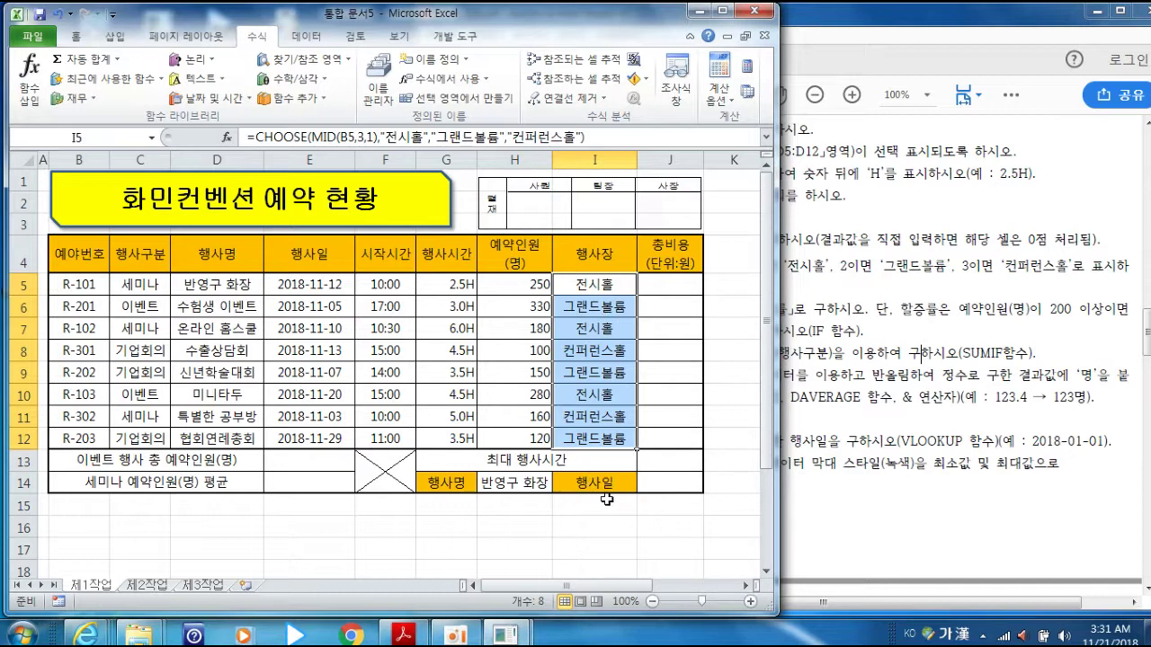
Switch to the exam sheet GE11-10B.pdf and read task (2) on 총비용(단위:원): the calculation, surcharge condition and required function.
key("alt+Tab")
left_click_drag(517, 310, 589, 314)
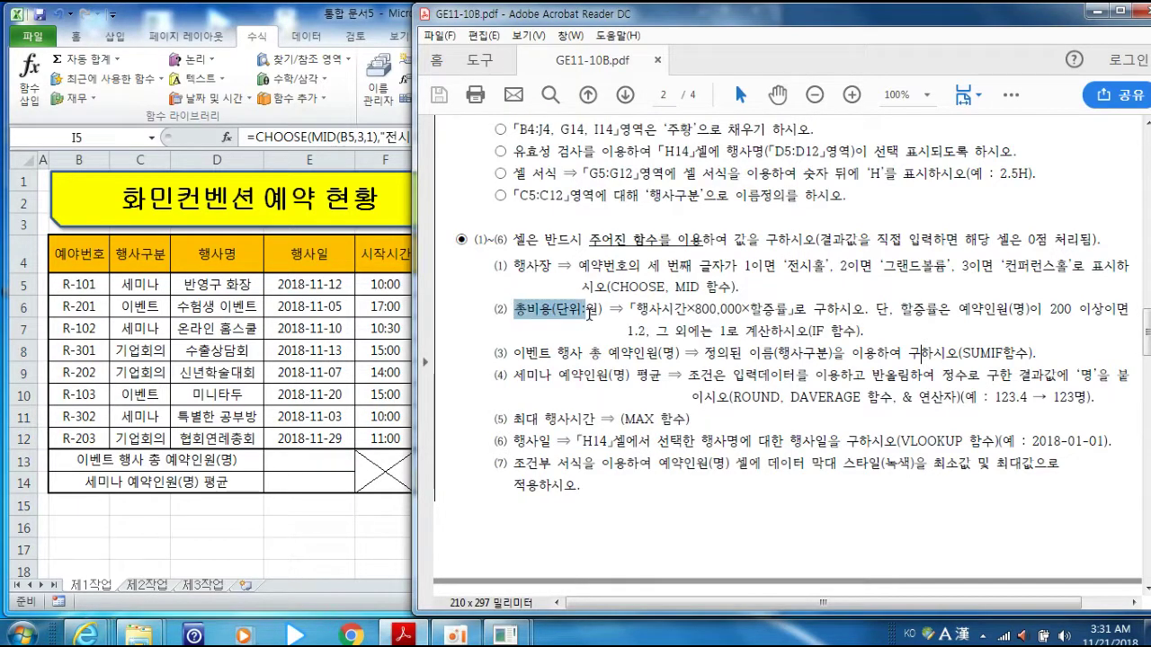
left_click(589, 313)
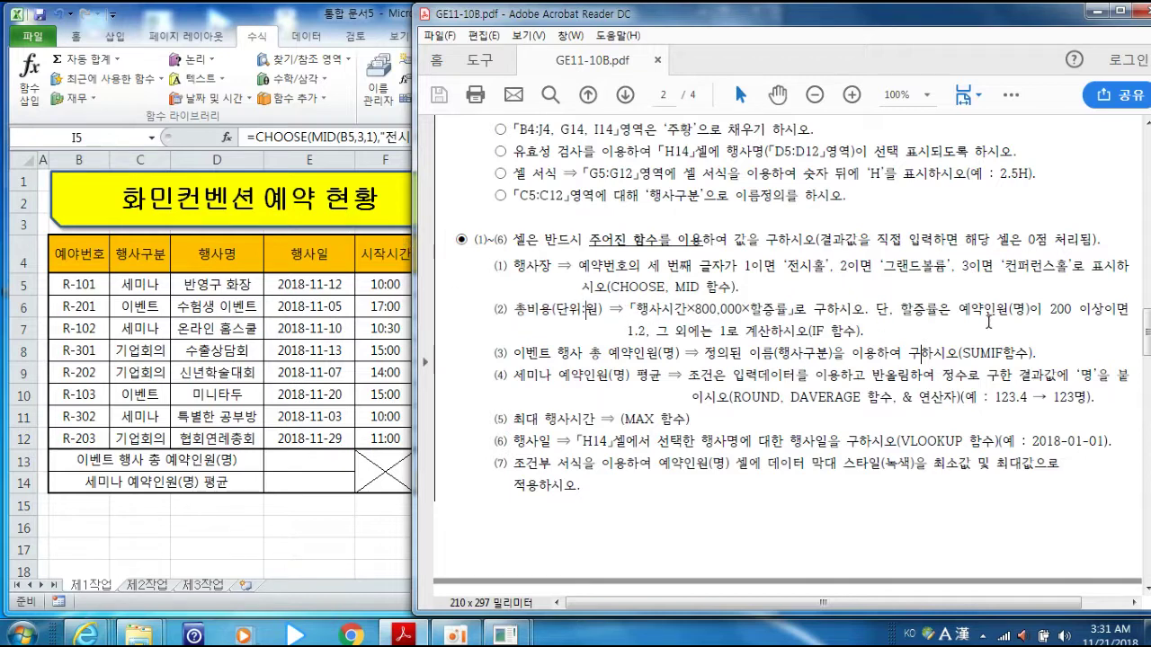
left_click_drag(958, 311, 1083, 307)
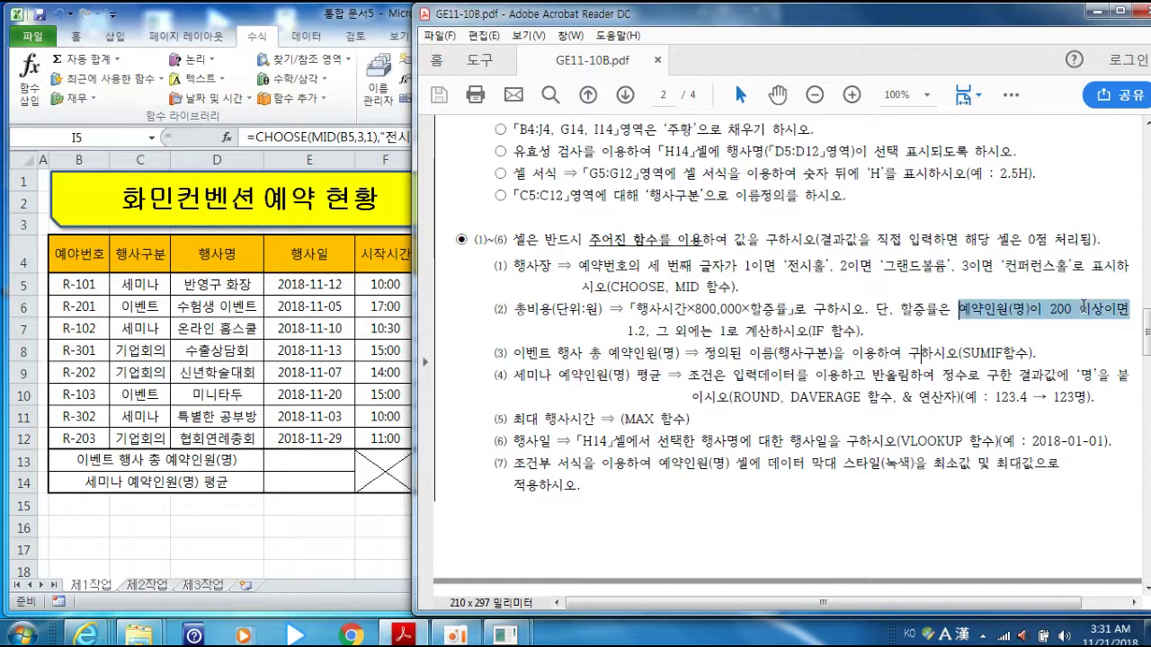
left_click_drag(627, 332, 728, 310)
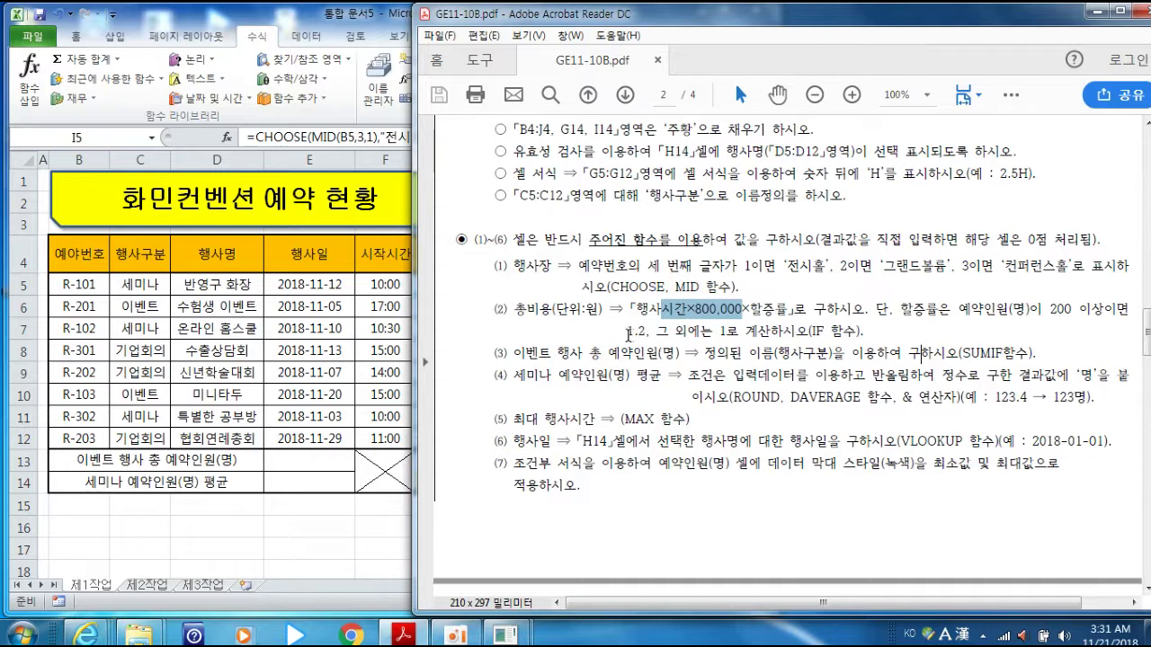
left_click_drag(629, 333, 645, 334)
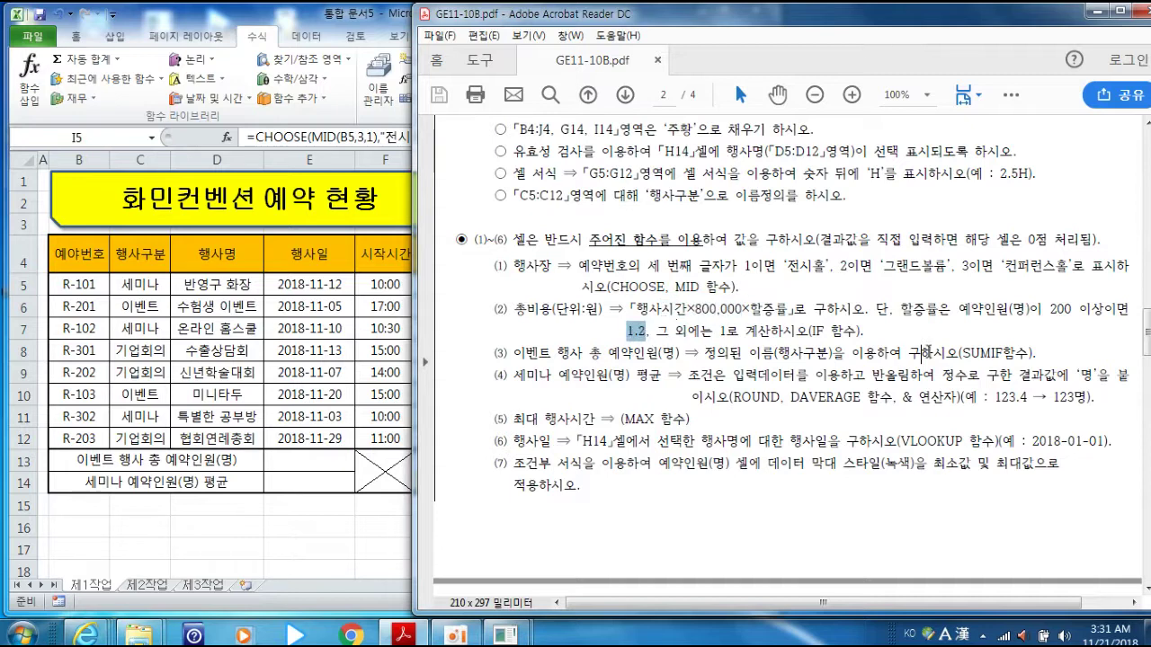
left_click(722, 335)
left_click_drag(958, 309, 1078, 309)
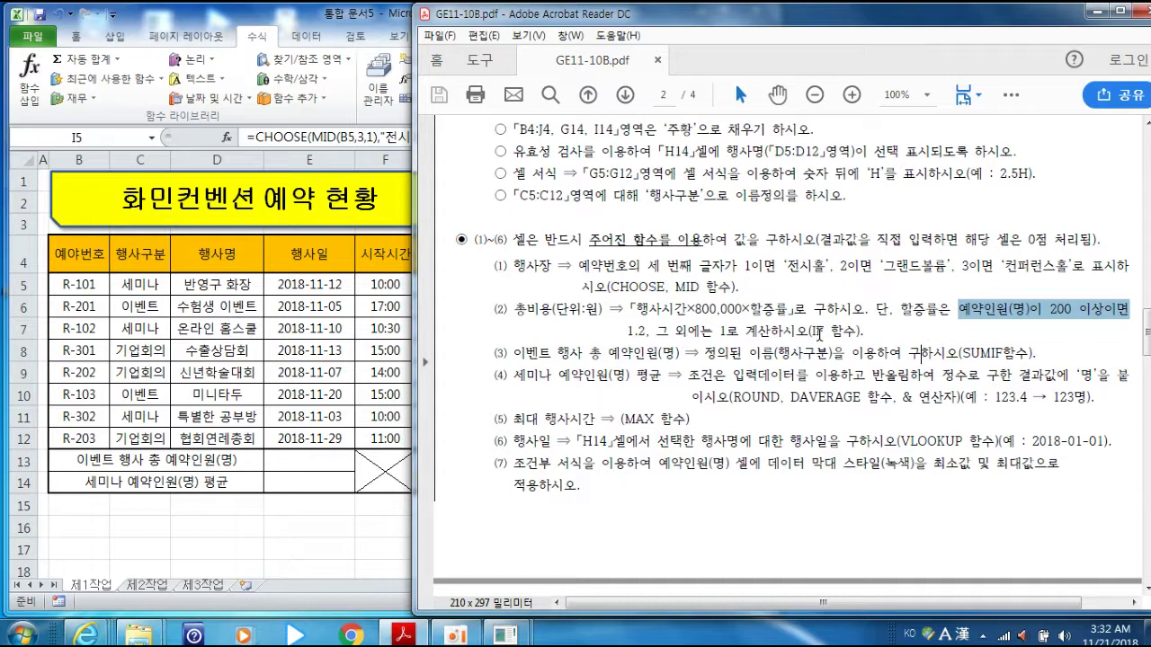
left_click_drag(813, 332, 859, 341)
left_click(867, 336)
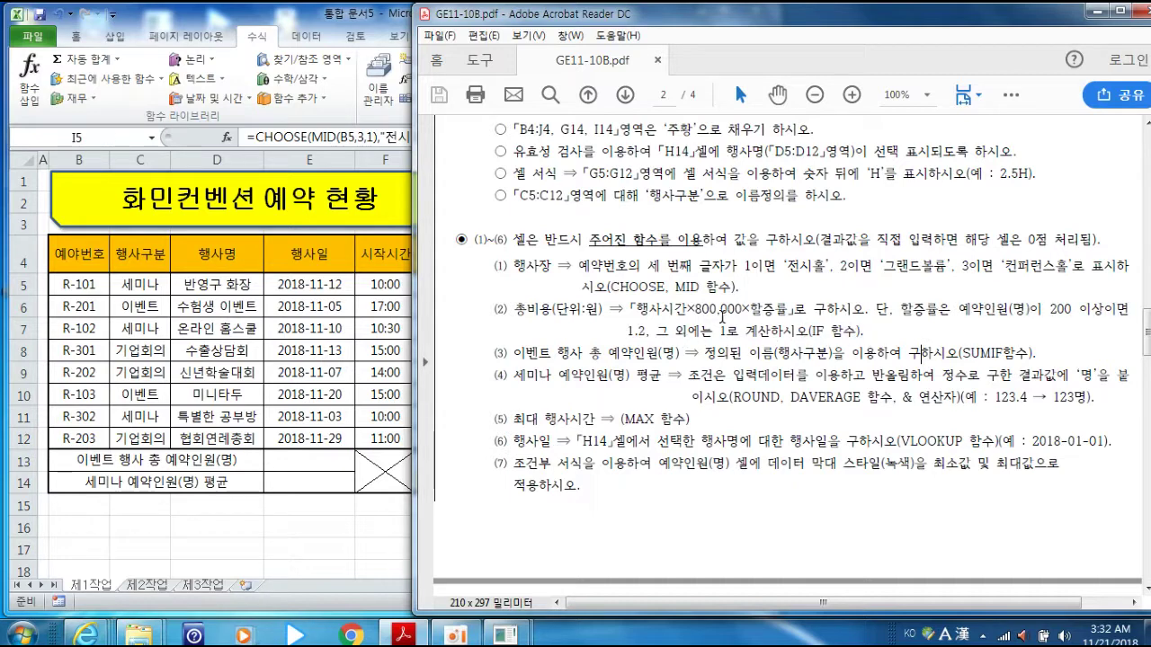
Back in the Excel workbook, select 총비용 range J5:J12 and start an IF function with the logical test H5>=200.
left_click(336, 246)
left_click_drag(692, 285, 678, 428)
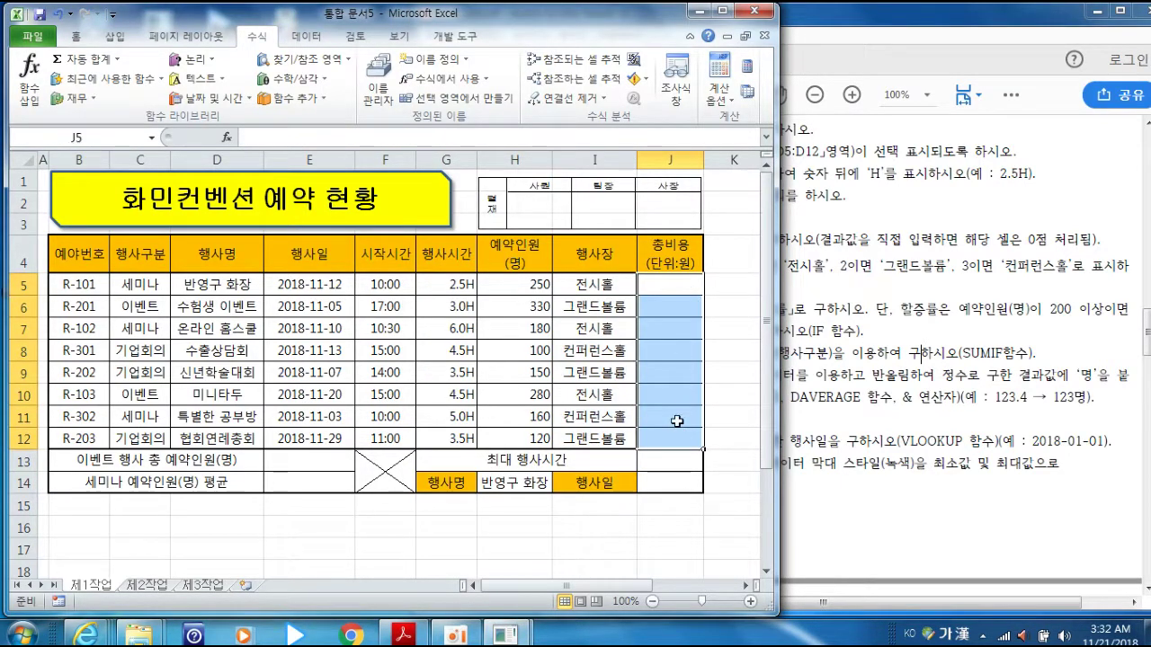
left_click(196, 61)
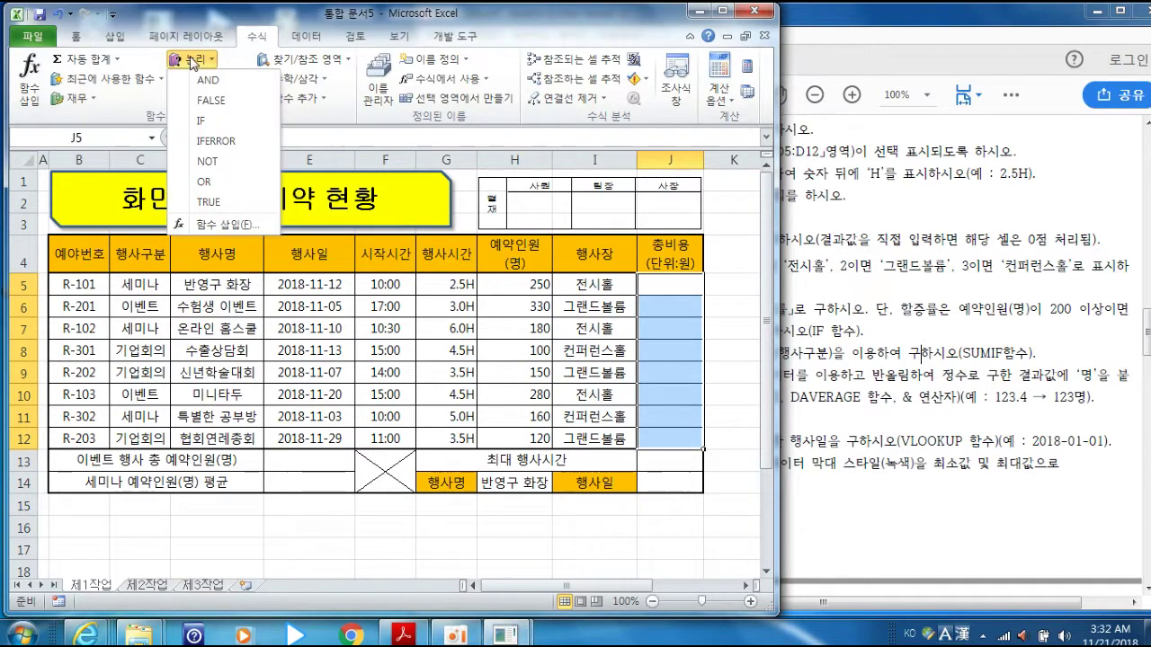
left_click(201, 124)
left_click_drag(349, 372, 267, 391)
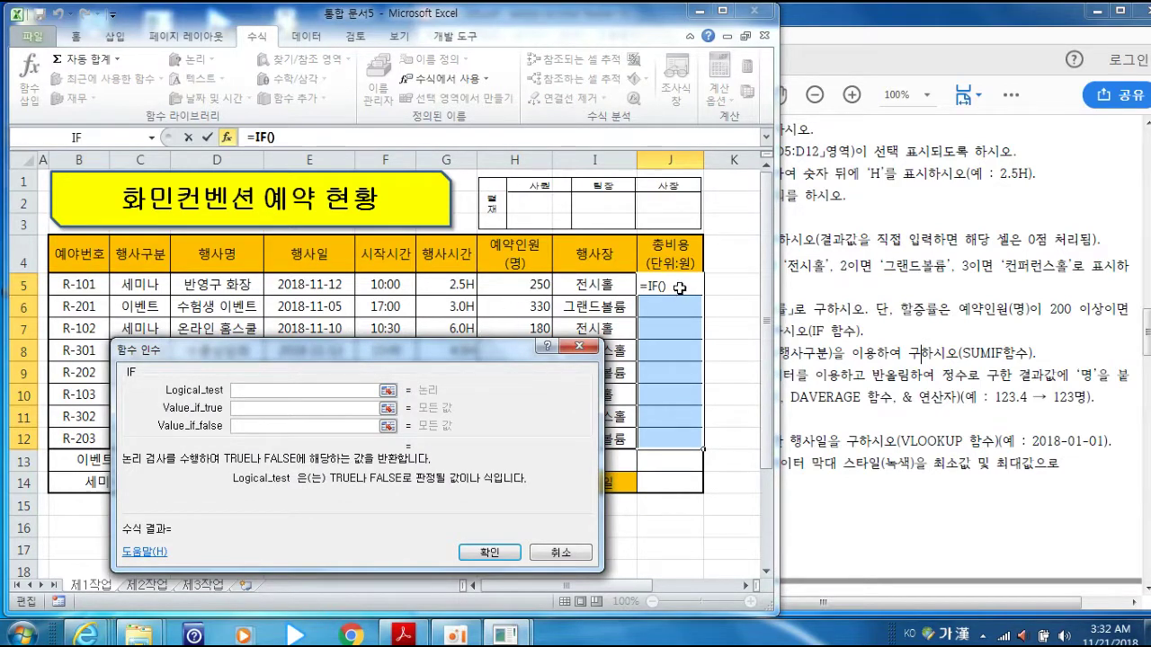
left_click(528, 286)
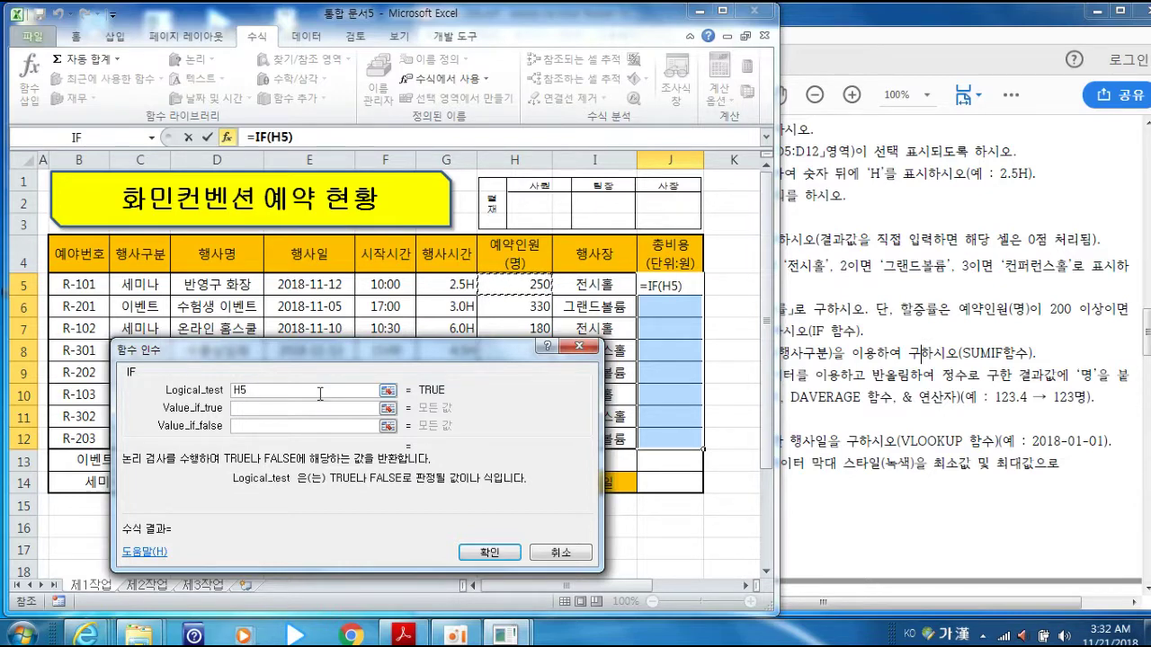
type(">=200")
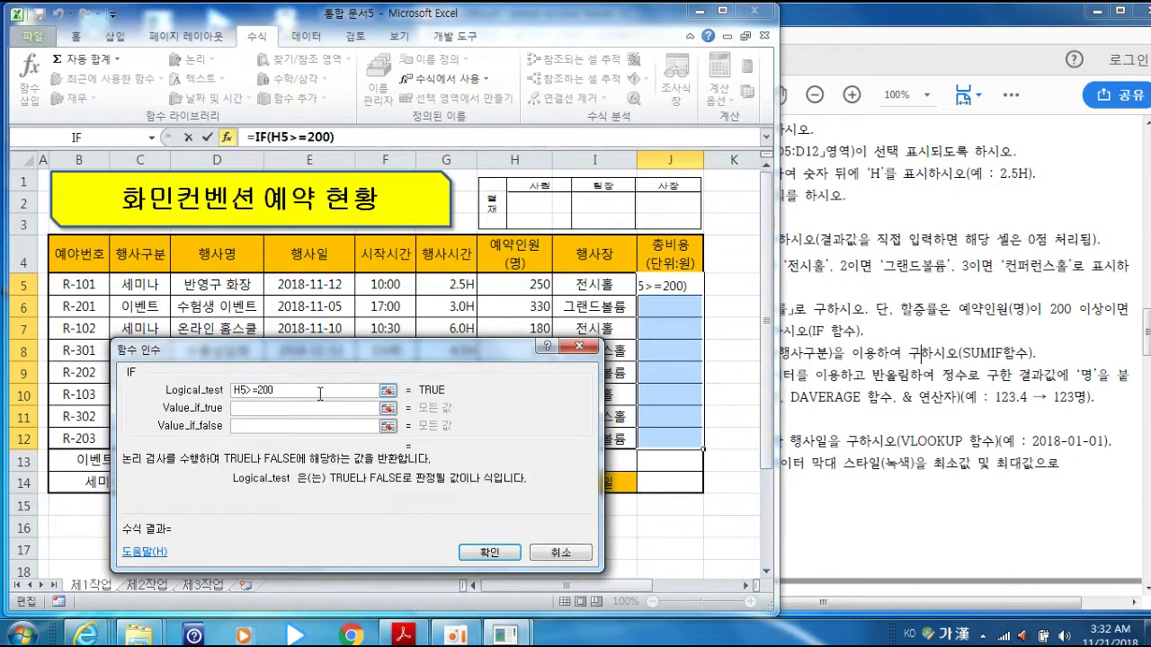
Set the Value_if_true argument of IF to G5*800000*1.2.
left_click(289, 408)
left_click(450, 285)
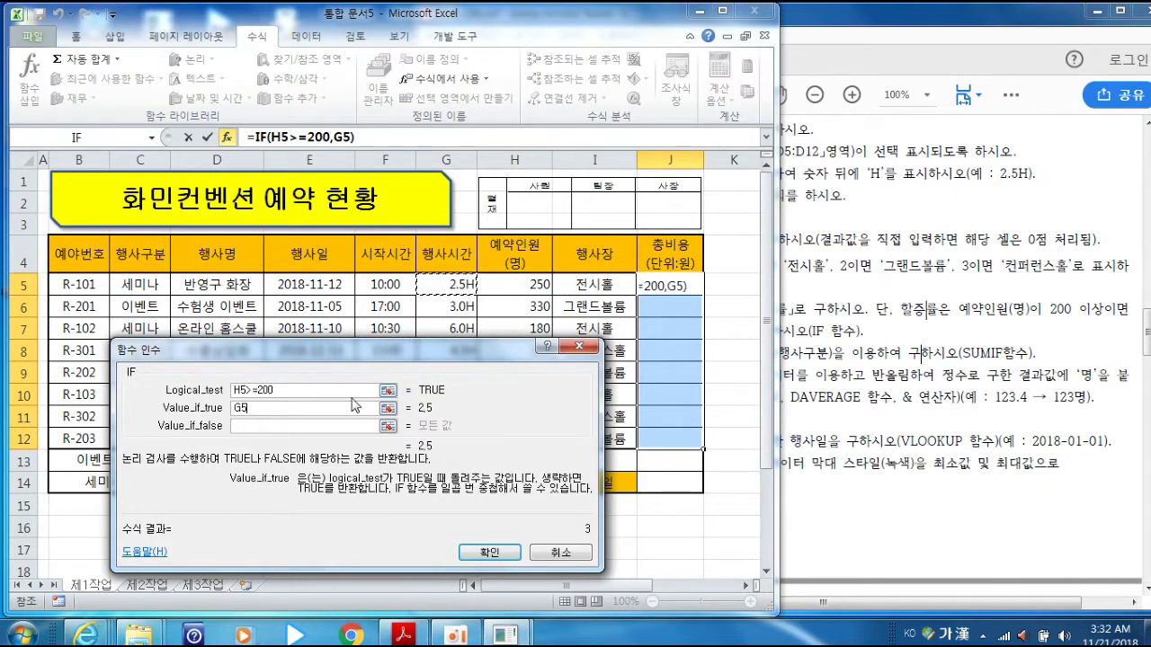
type("*800000")
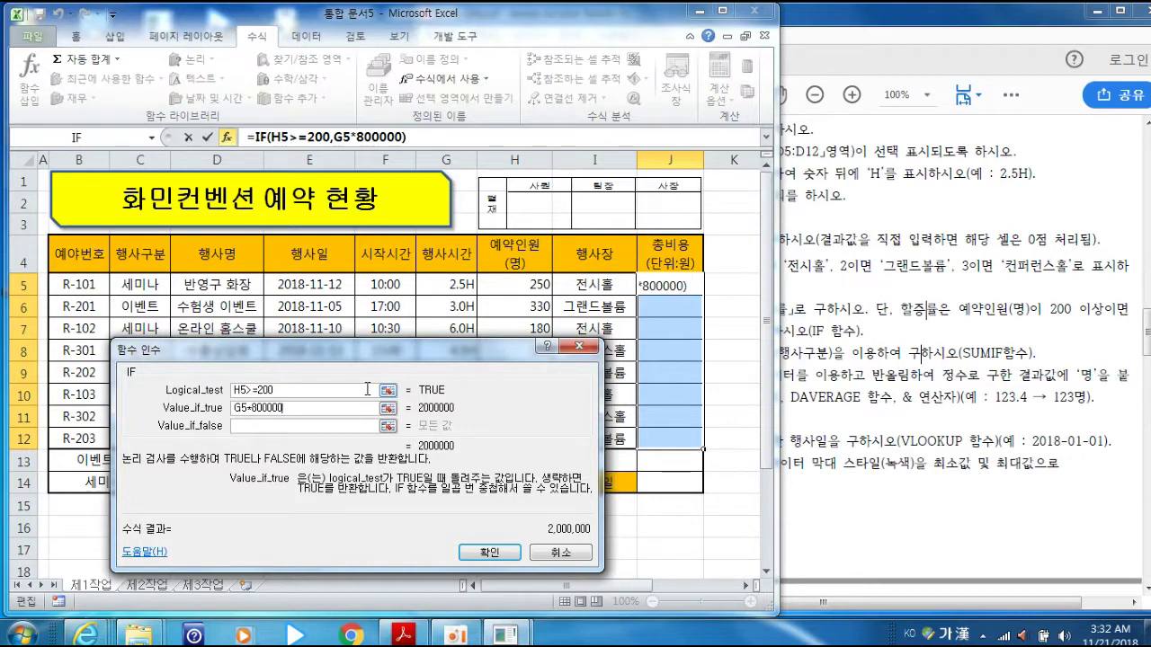
type("*1.2")
Set the Value_if_false argument of IF to G5*800000*1 and finish the function in J5.
left_click(262, 425)
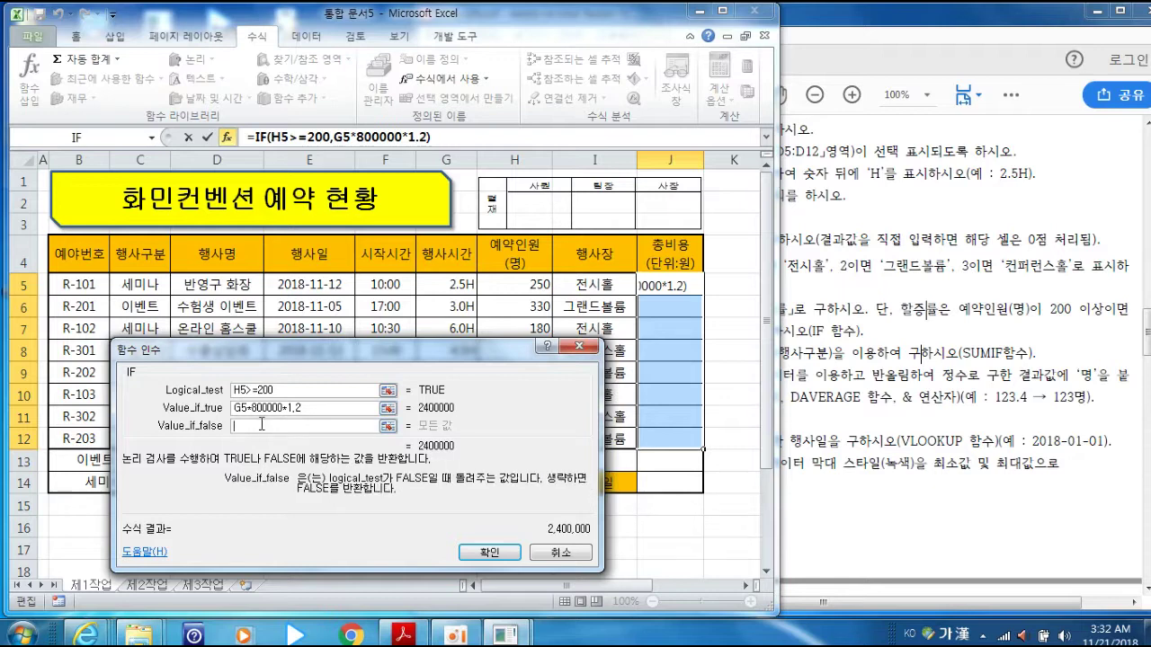
left_click(446, 288)
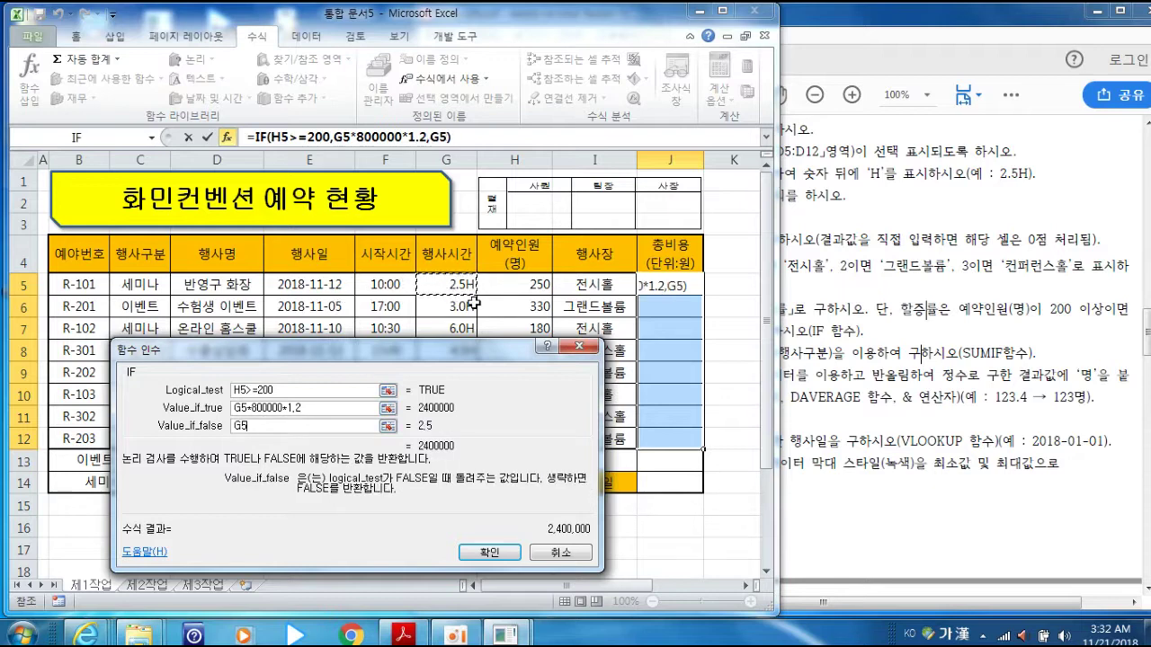
type("*")
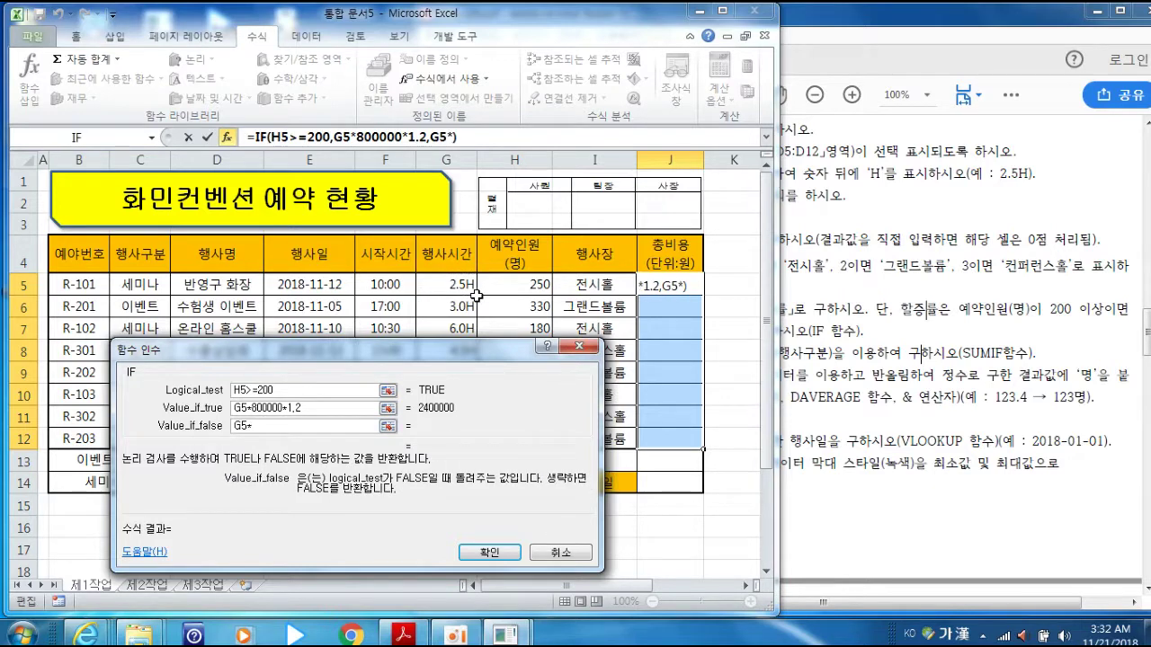
type("800000")
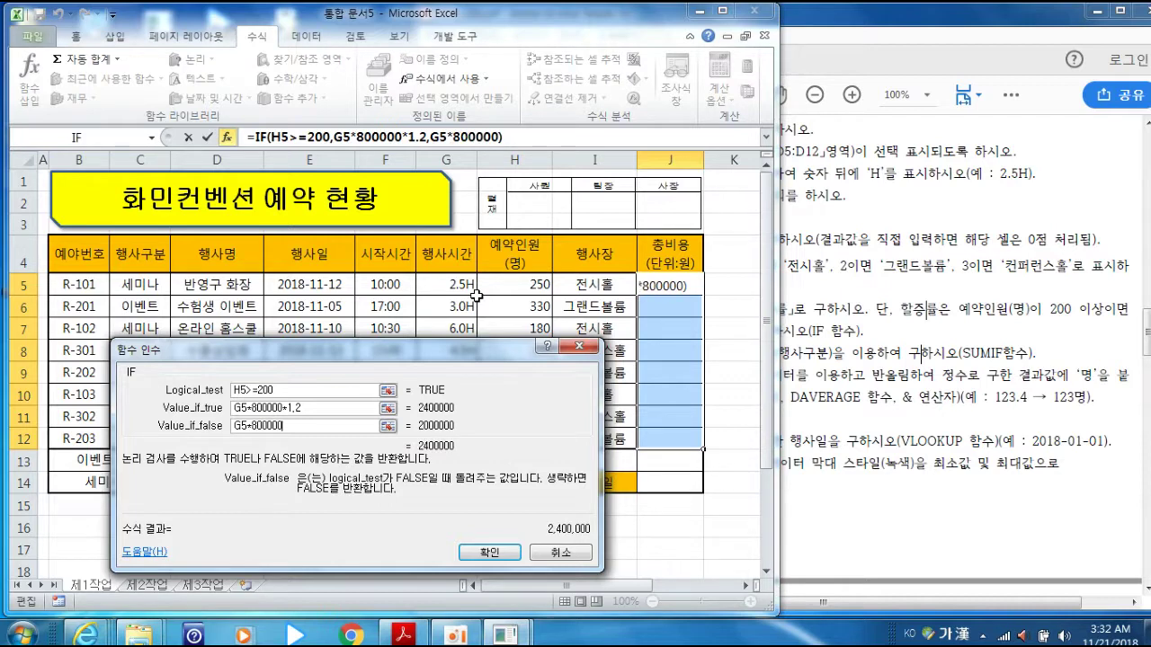
type("*1")
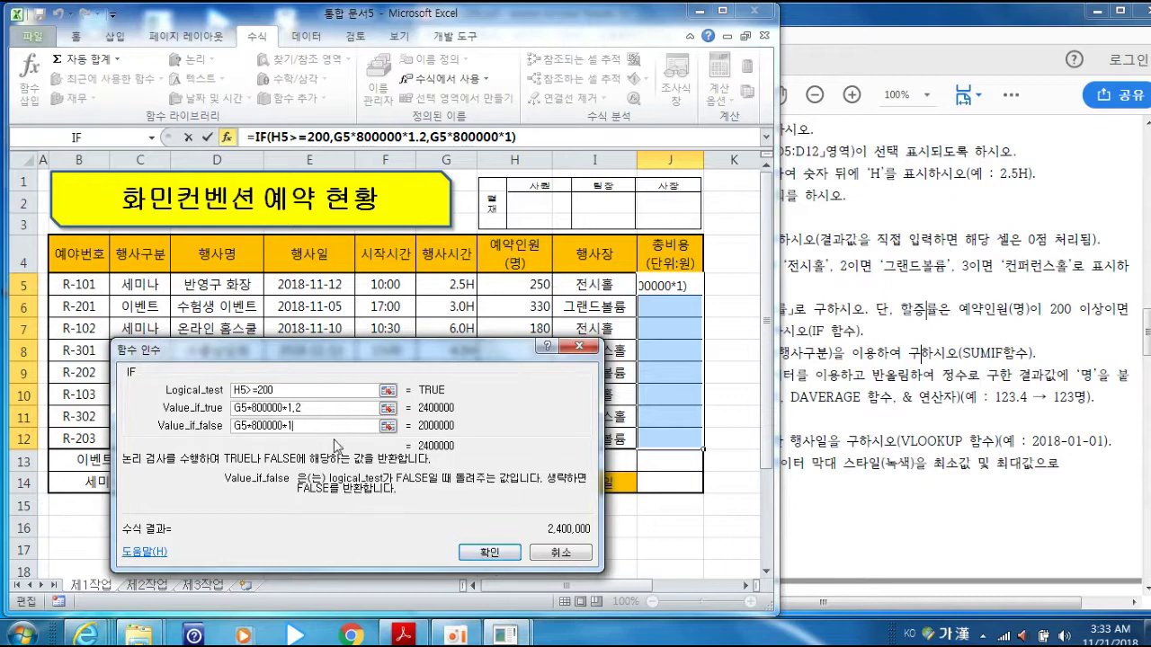
left_click(489, 552)
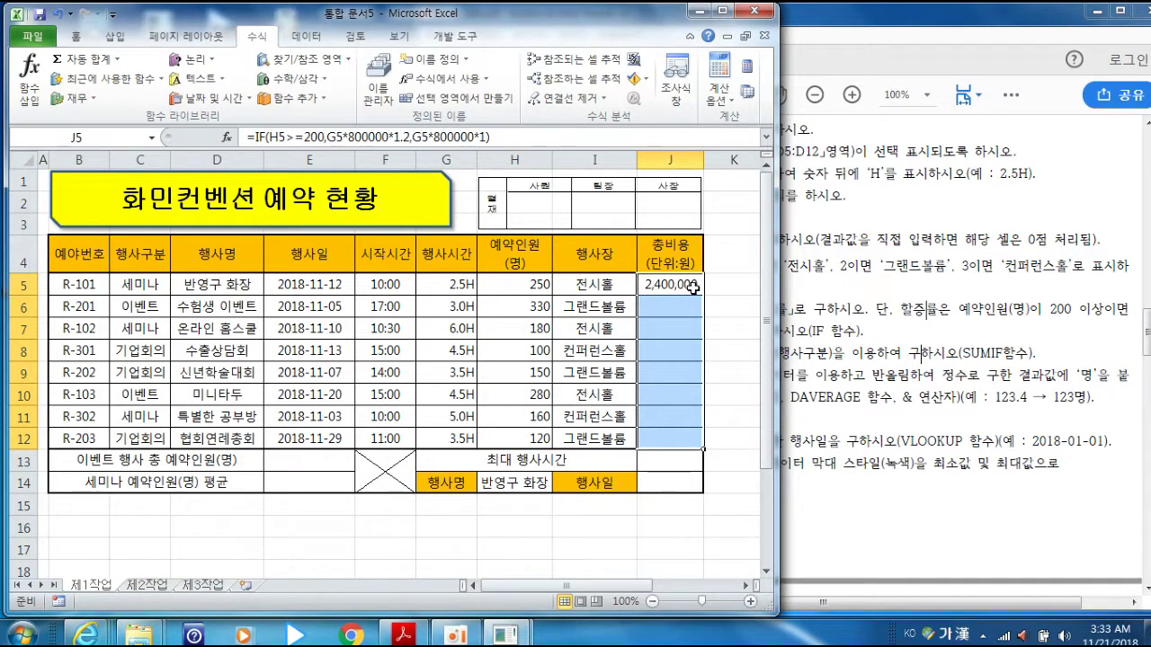
Fill the IF formula from J5 into the whole selected 총비용 range J5:J12.
left_click(517, 138)
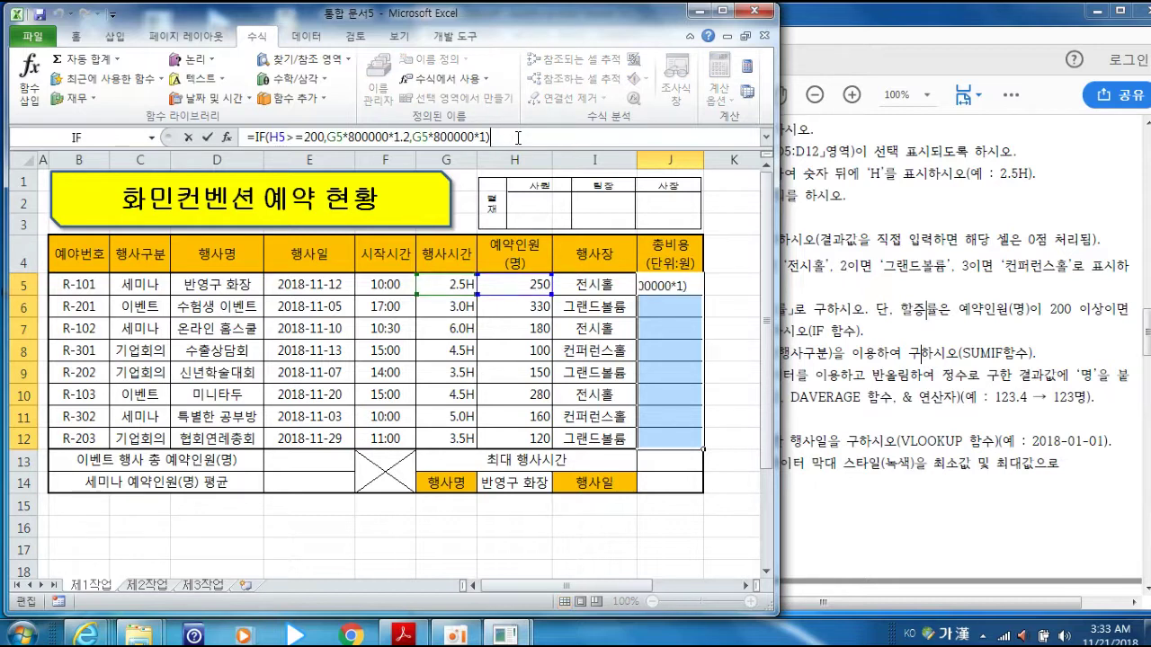
key("ctrl+Return")
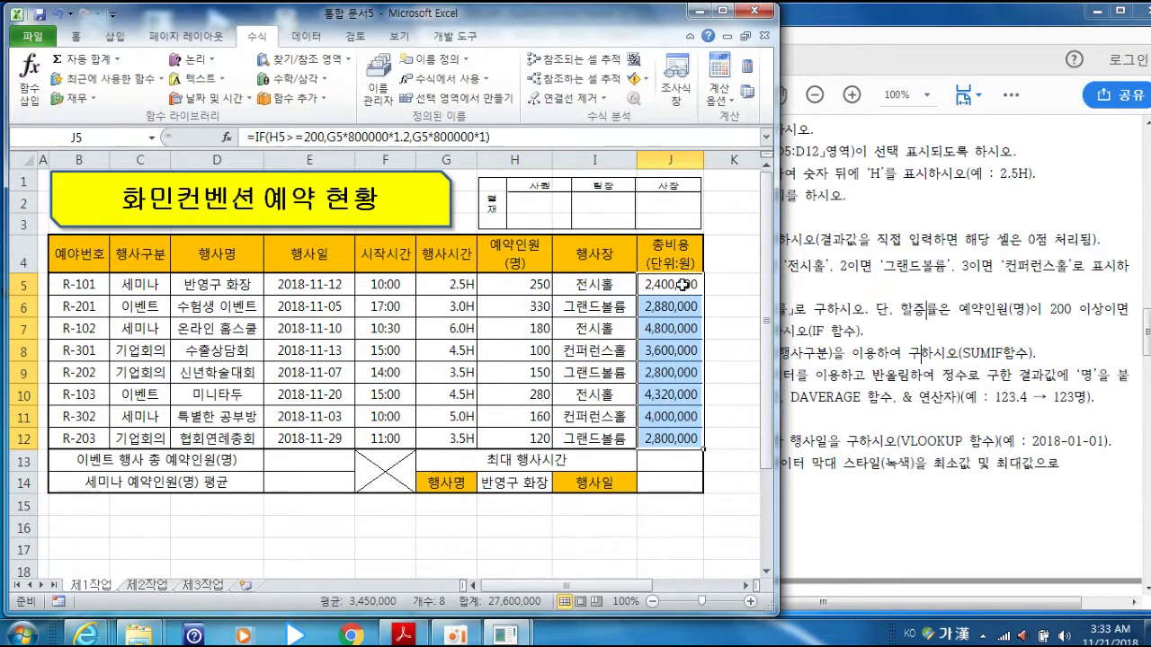
left_click(670, 329)
Check task (3) in GE11-10B.pdf and start a SUMIF function in Excel cell E13 with the defined name 행사구분 (C5:C12) as Range.
left_click(866, 376)
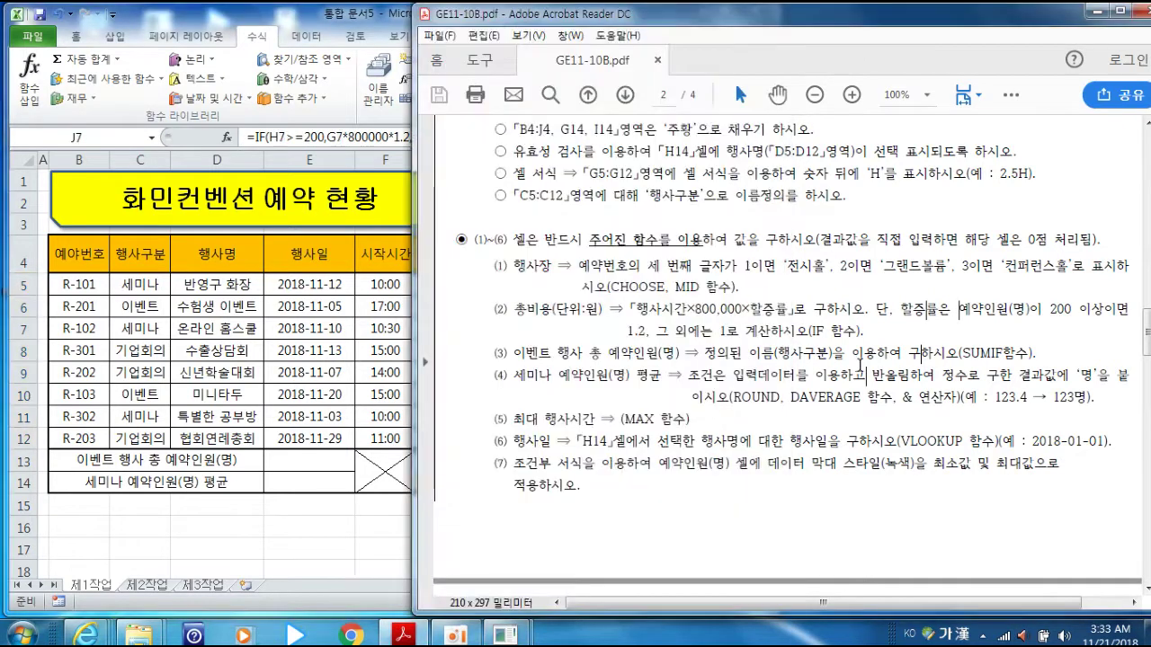
left_click_drag(515, 354, 582, 353)
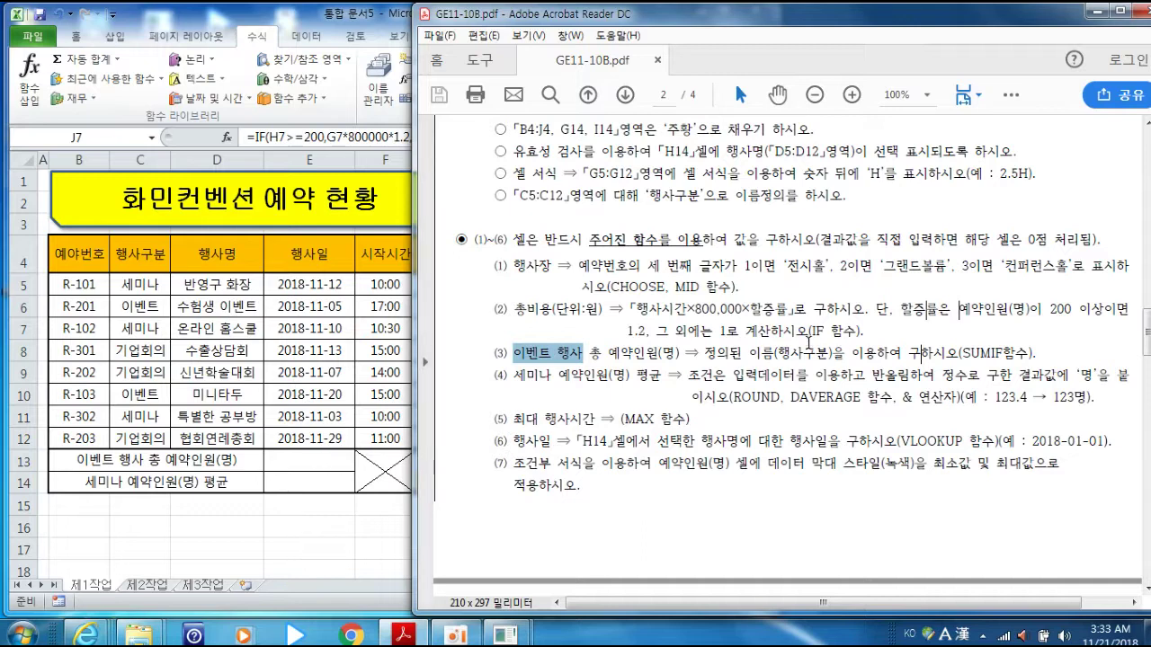
left_click_drag(702, 353, 829, 353)
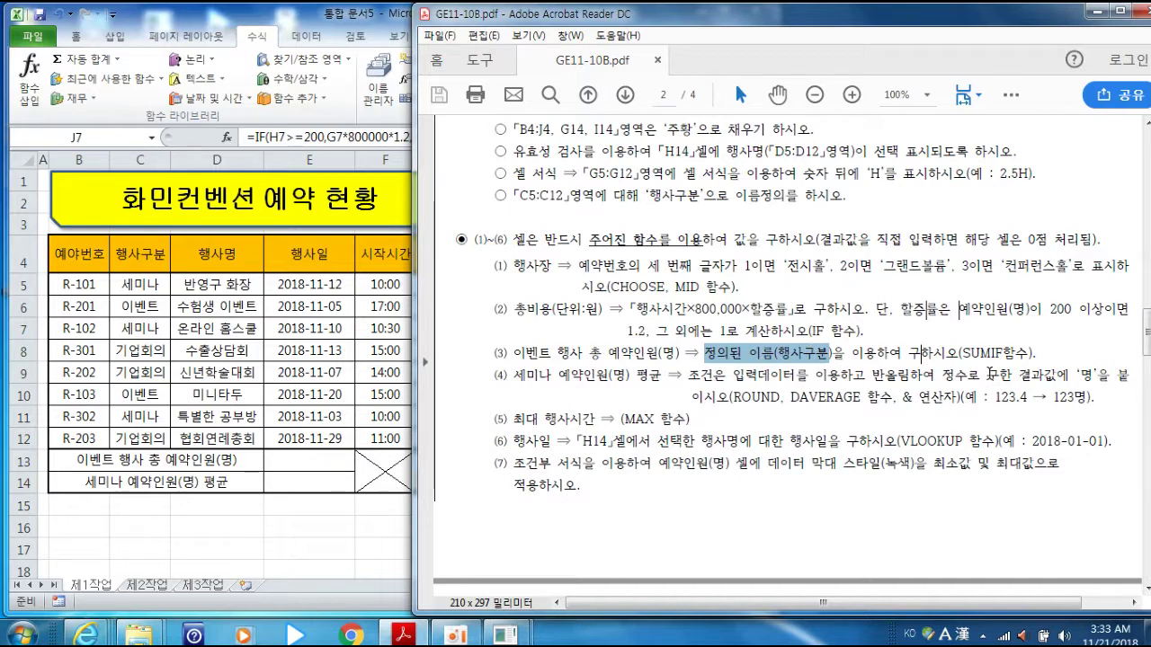
left_click(299, 462)
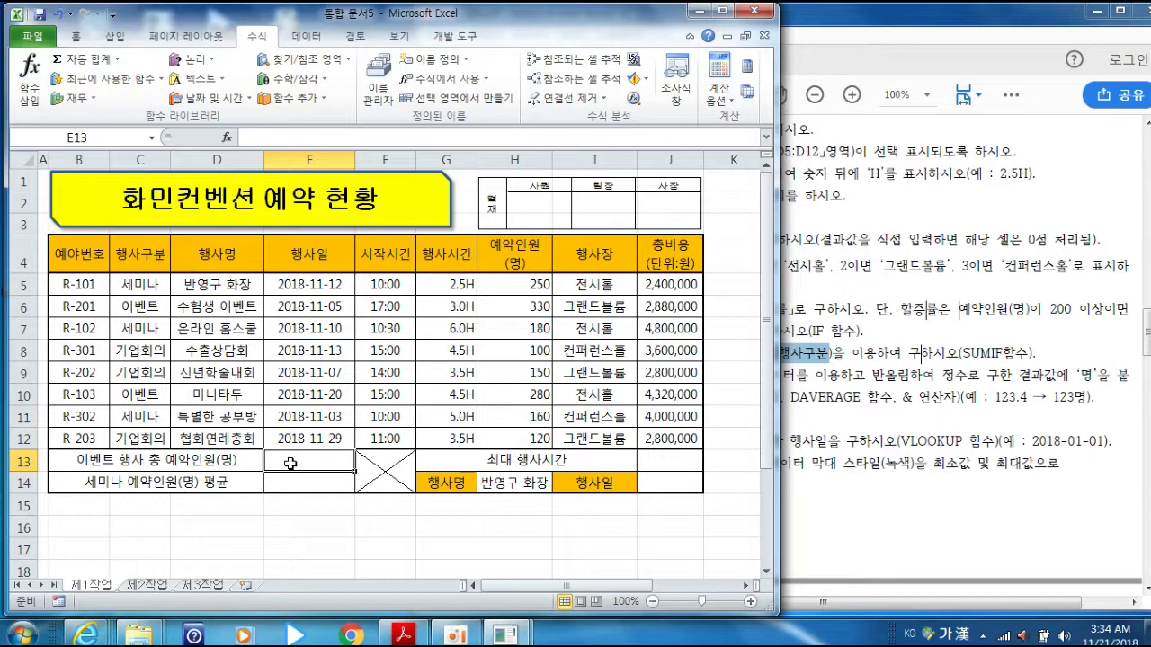
left_click(313, 83)
left_click_drag(377, 148, 384, 358)
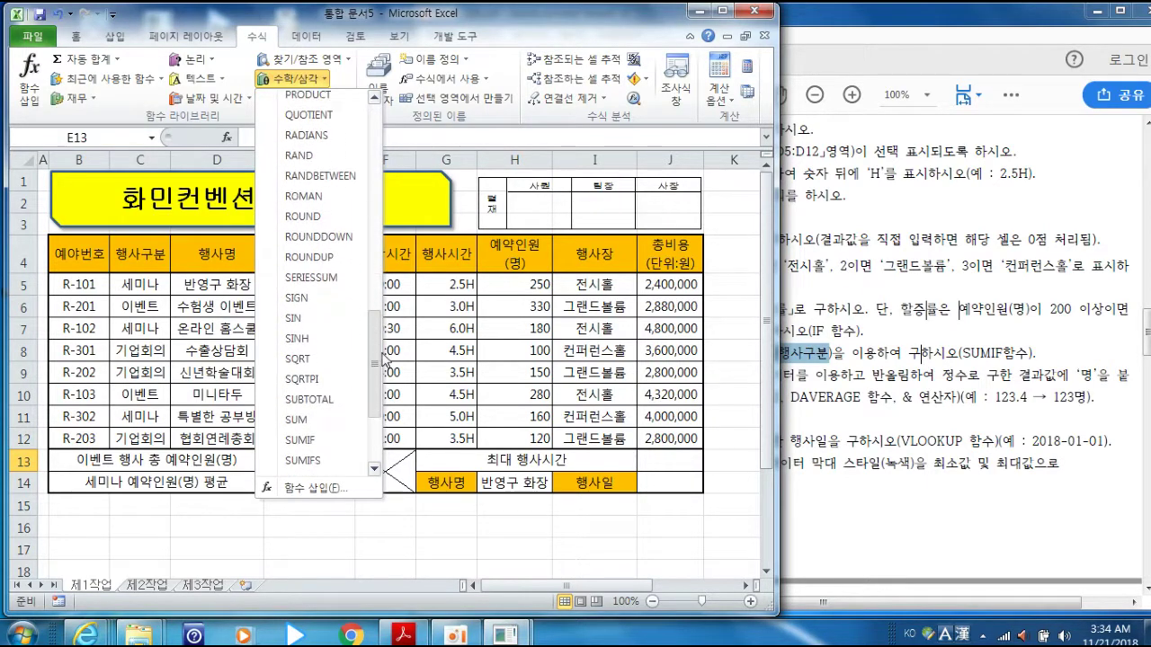
left_click(301, 440)
left_click_drag(321, 344, 561, 136)
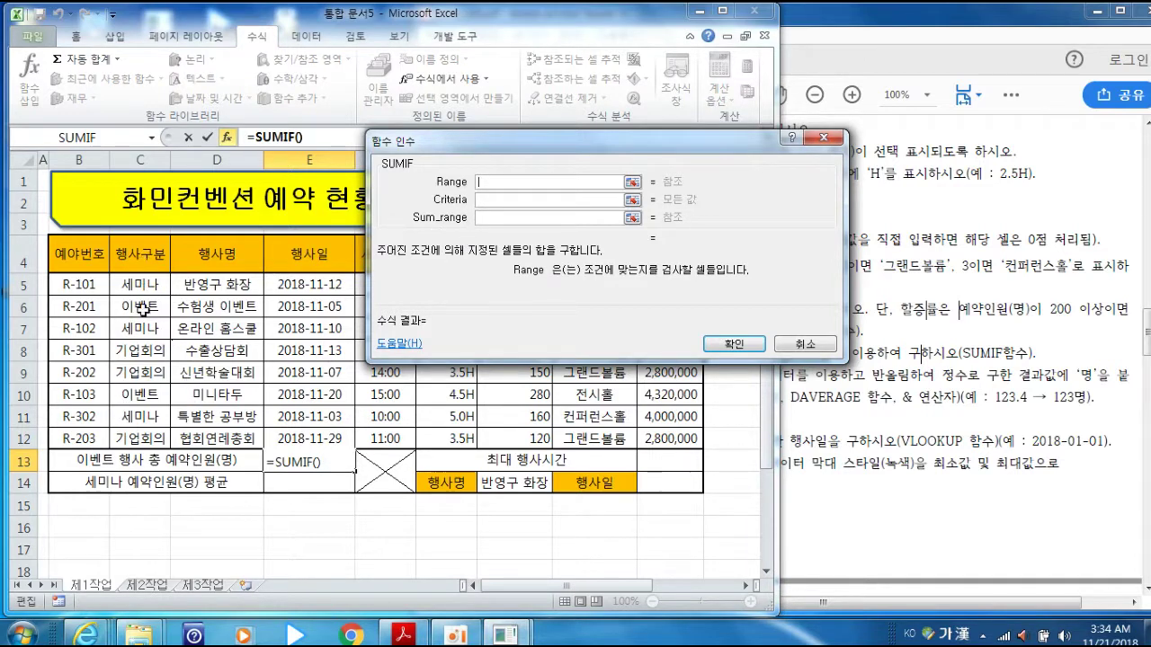
left_click_drag(150, 287, 180, 441)
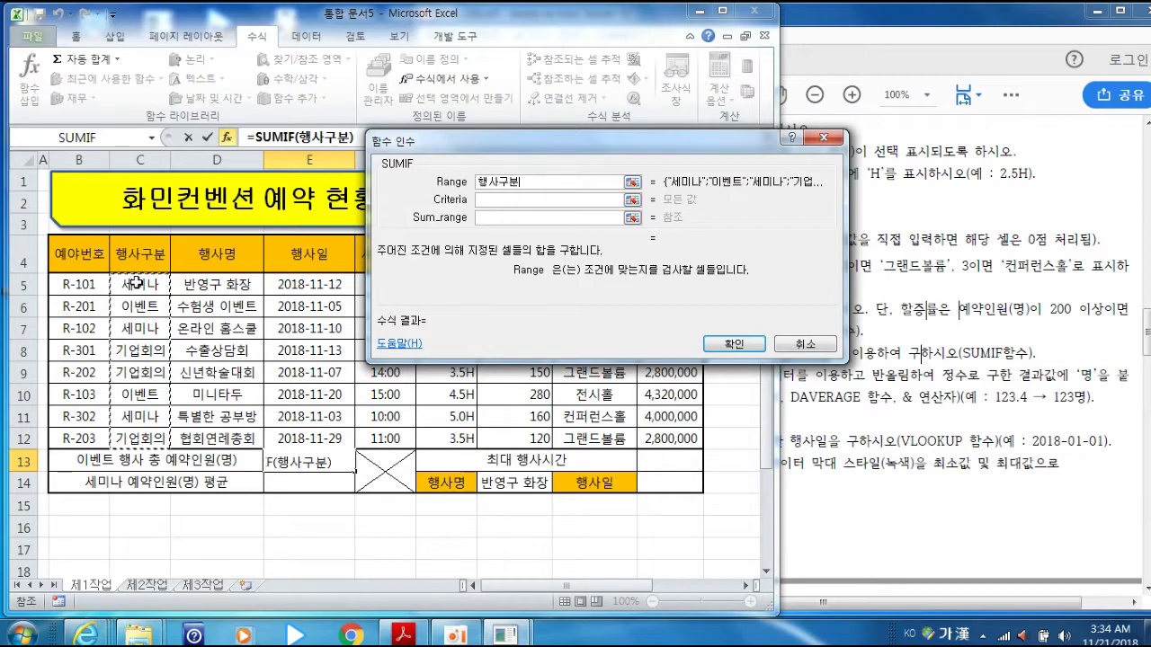
Set the SUMIF Criteria to "이벤트" and Sum_range to H5:H12, finishing the function in E13.
left_click(485, 199)
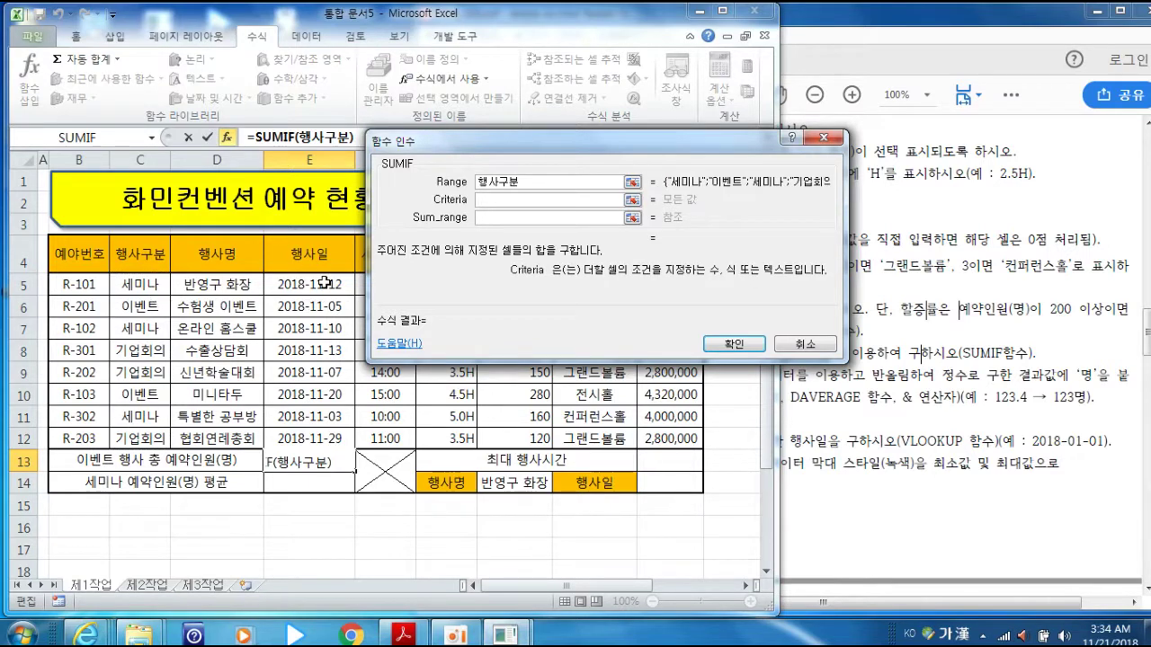
key("Hangul")
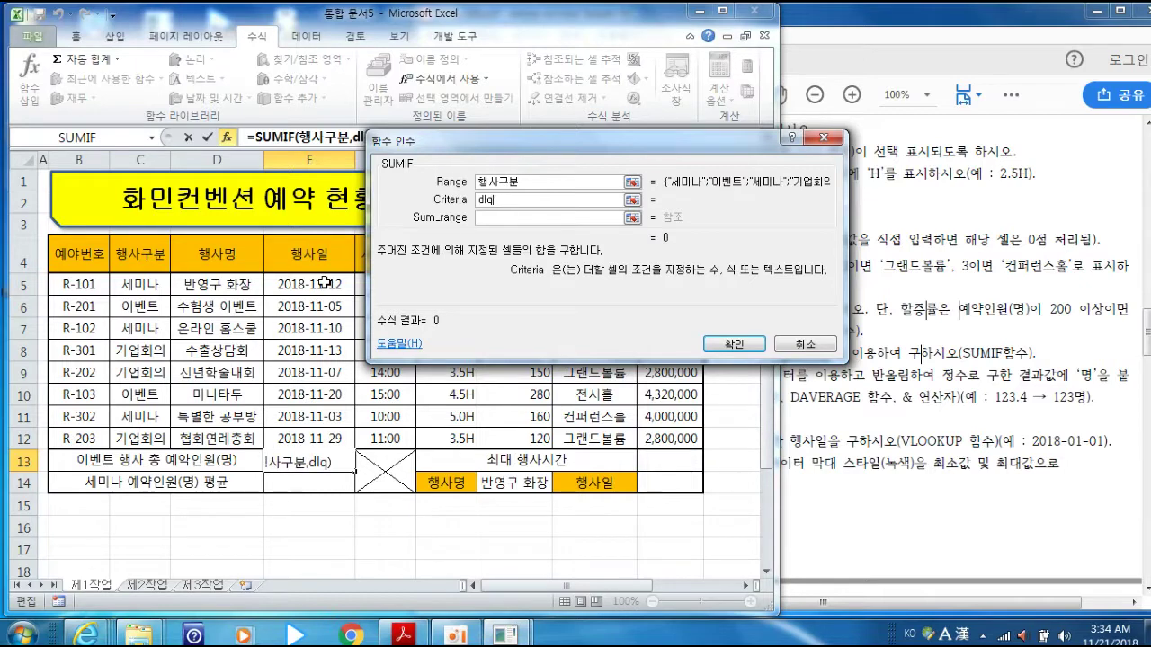
key("Hangul")
type("이벤ㅌ")
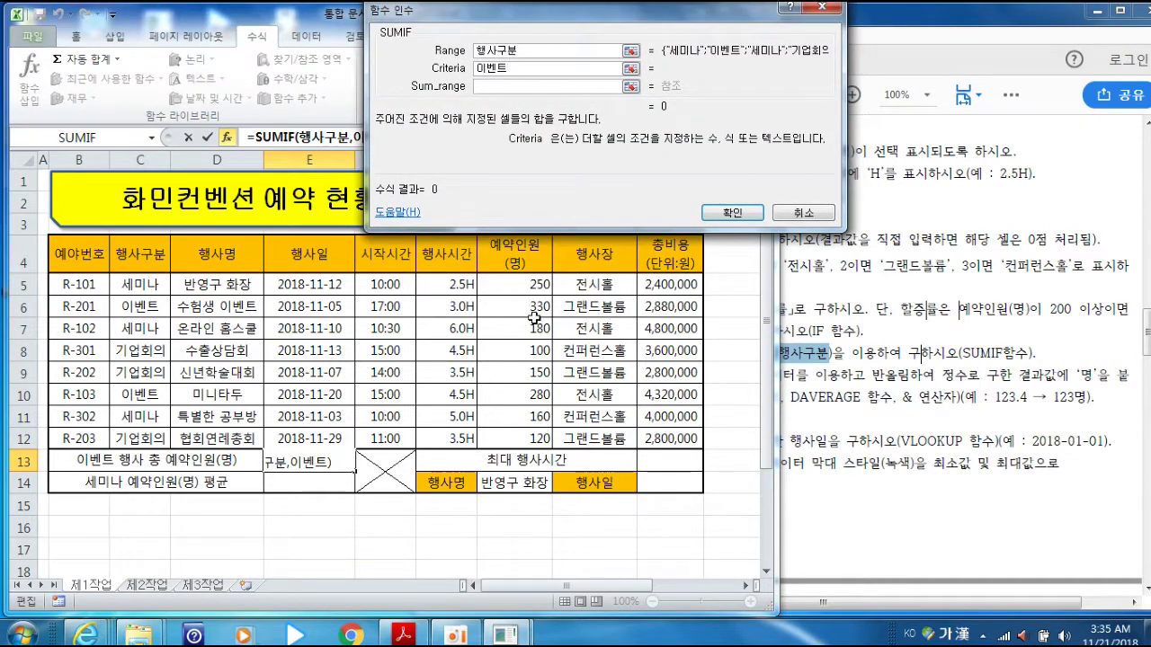
key("Tab")
left_click_drag(538, 286, 529, 447)
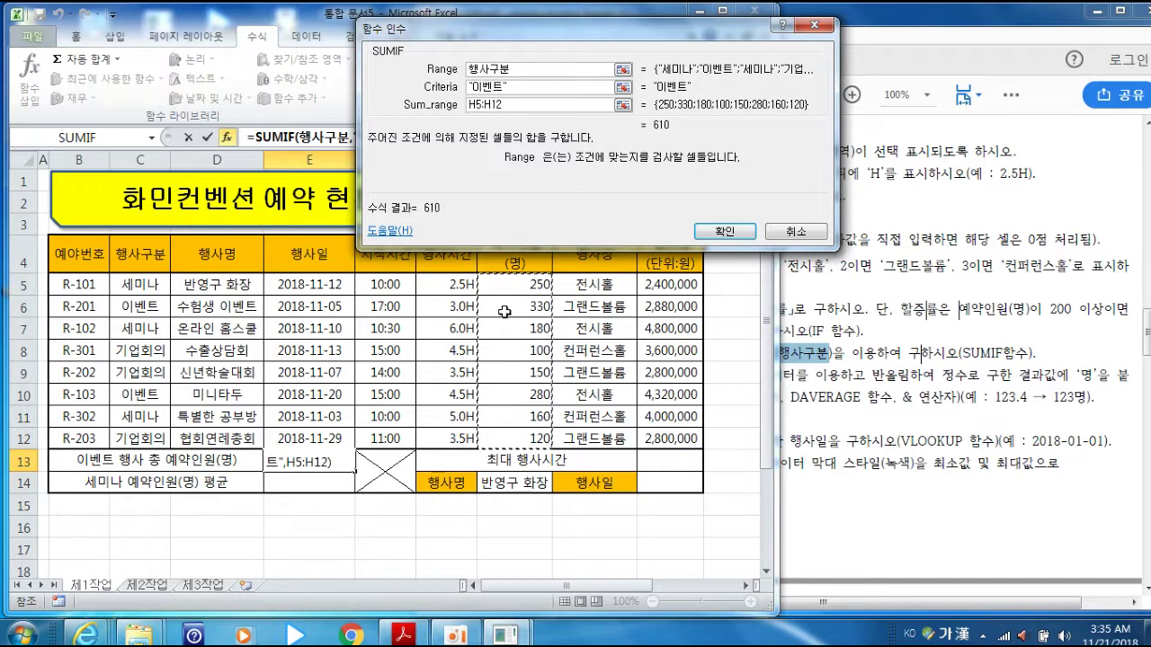
left_click(725, 232)
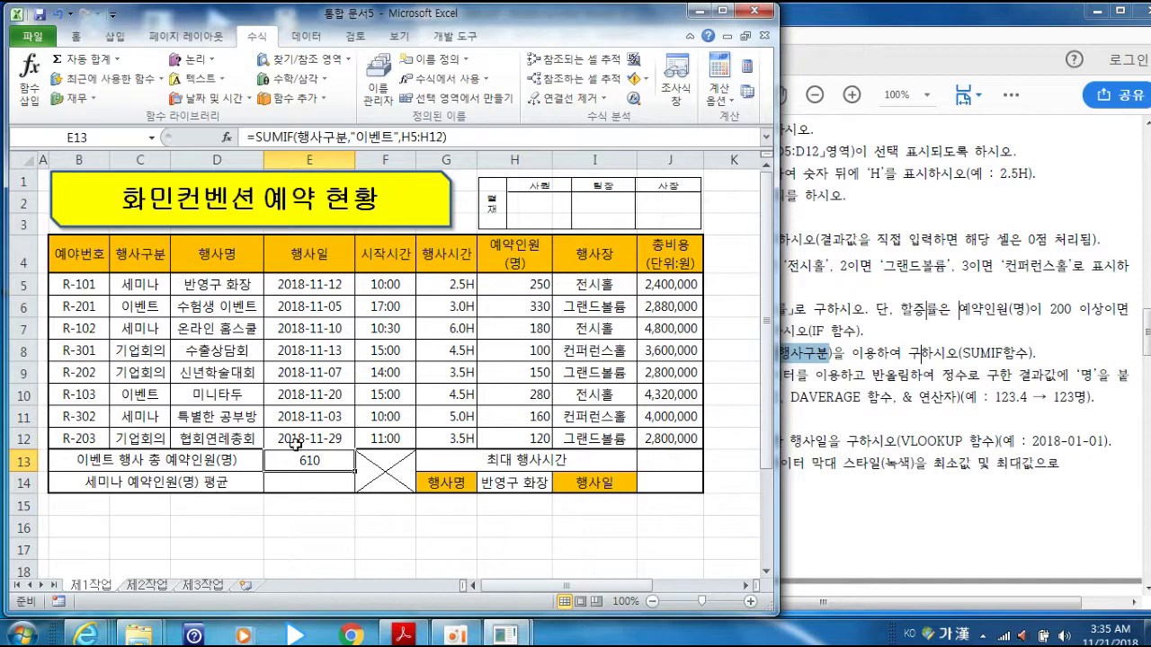
Switch to GE11-10B.pdf and read task (4) on the 세미나 예약인원(명) 평균, including its rounding, '명' suffix, functions and & operator.
left_click(931, 378)
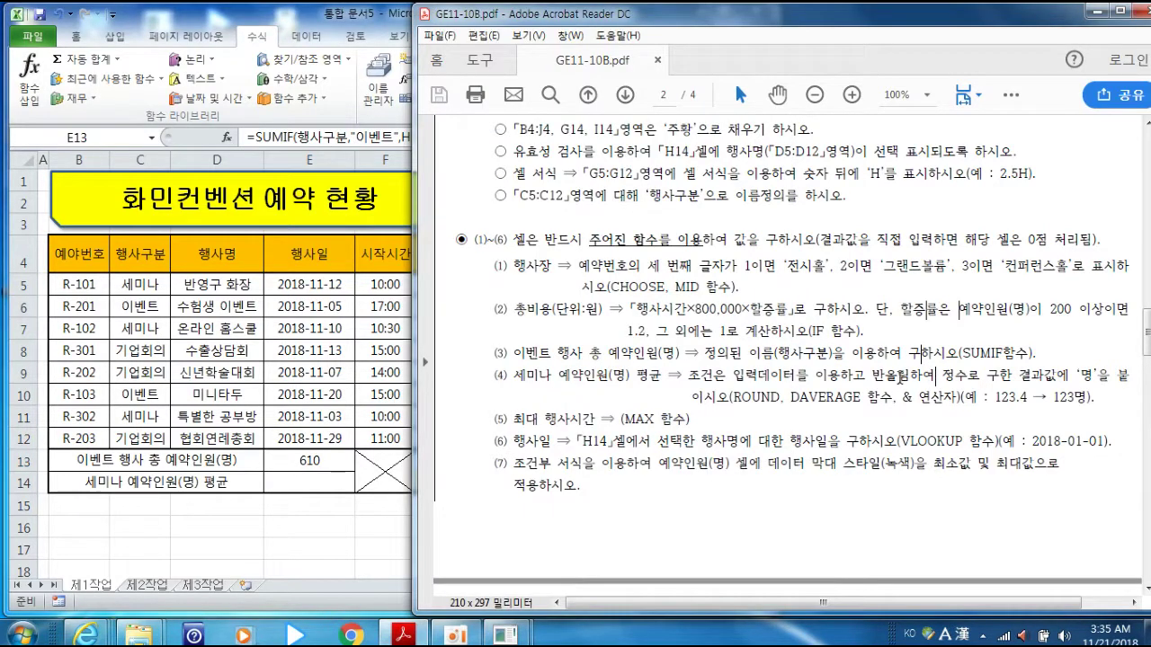
left_click_drag(518, 380, 662, 378)
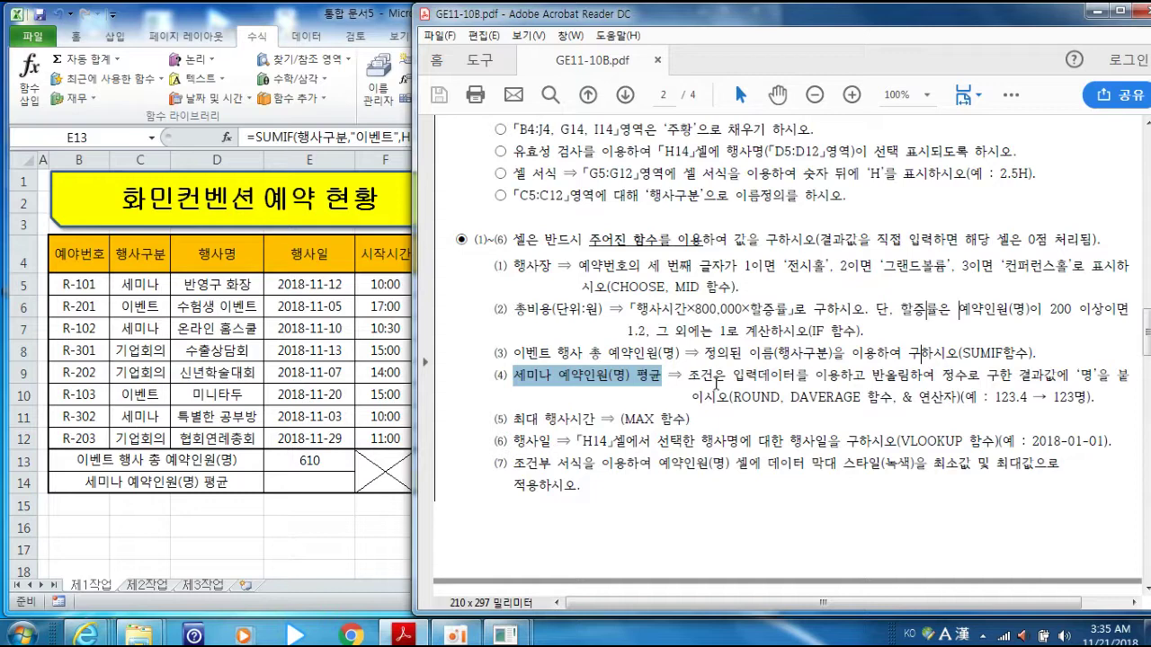
left_click_drag(872, 378, 968, 378)
left_click_drag(1074, 378, 1095, 381)
left_click_drag(790, 398, 887, 399)
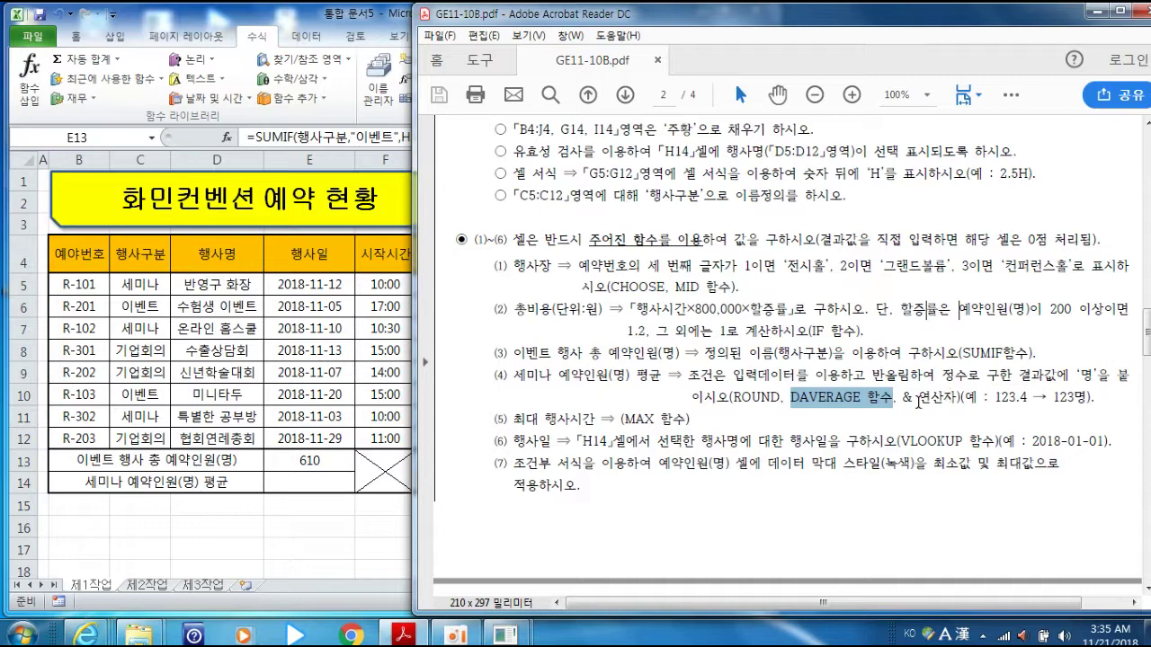
left_click_drag(903, 397, 961, 397)
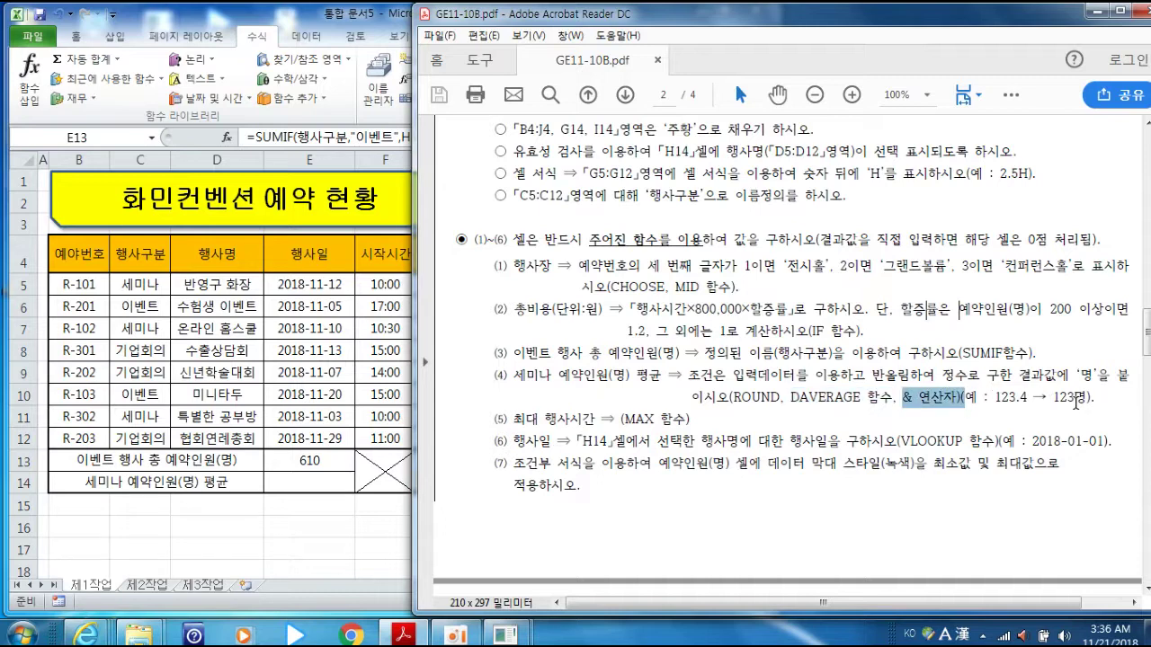
Switch back to Excel and start a DAVERAGE function from the 데이터베이스 category in cell E14.
left_click(144, 482)
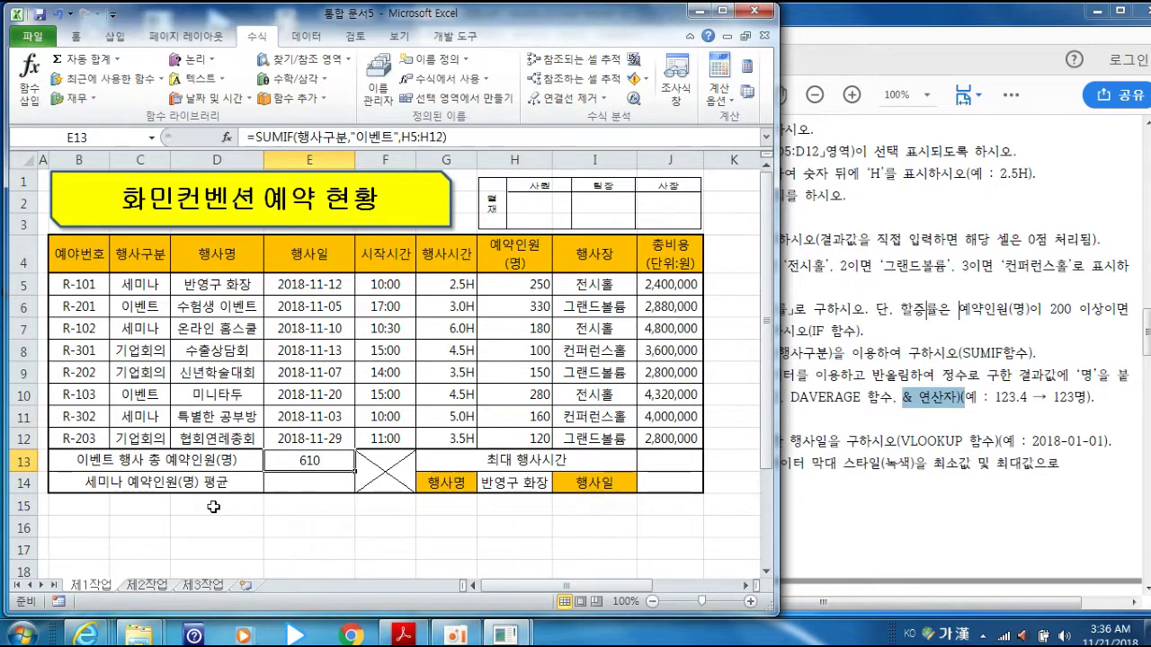
left_click(308, 483)
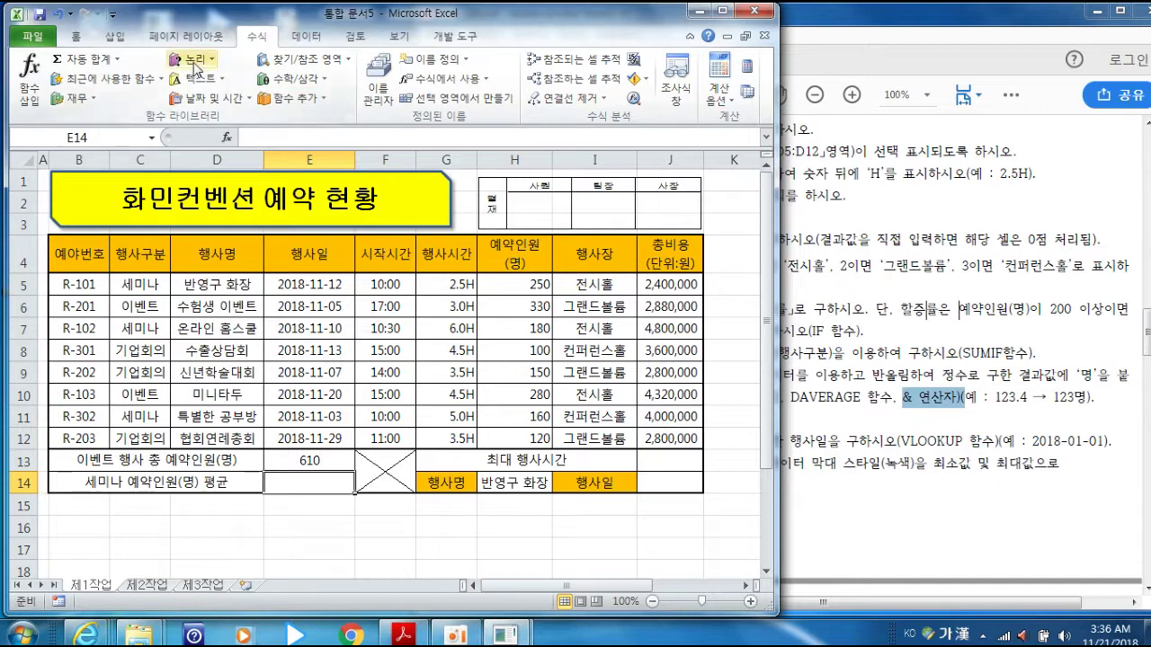
left_click(227, 142)
left_click_drag(493, 21, 409, 89)
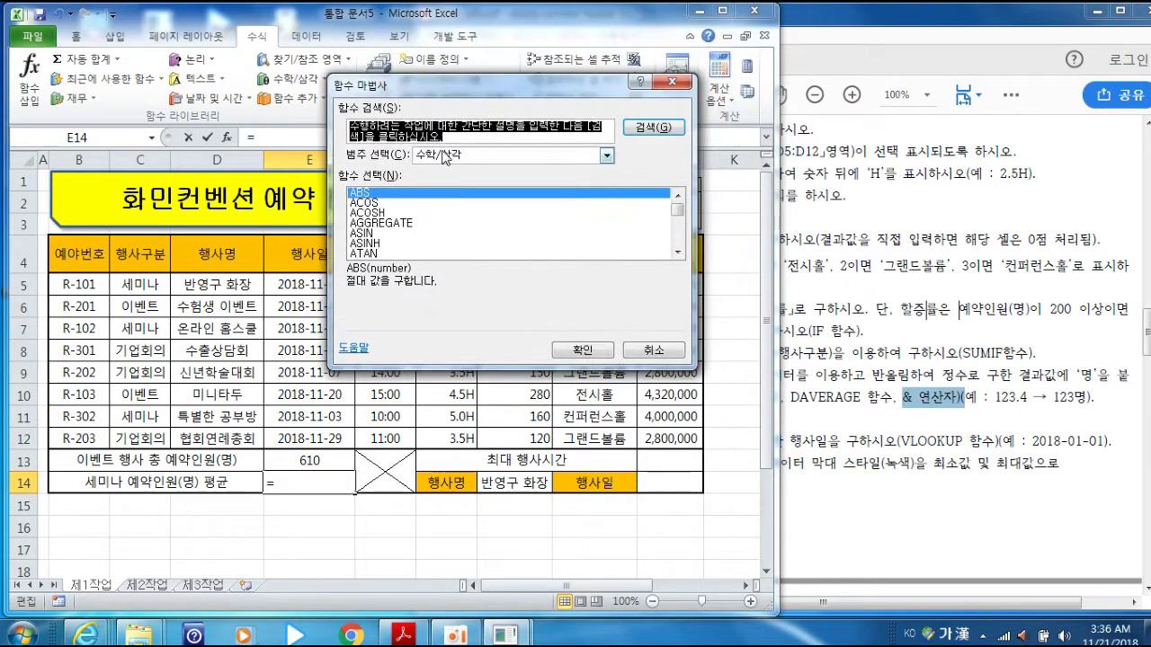
left_click(606, 155)
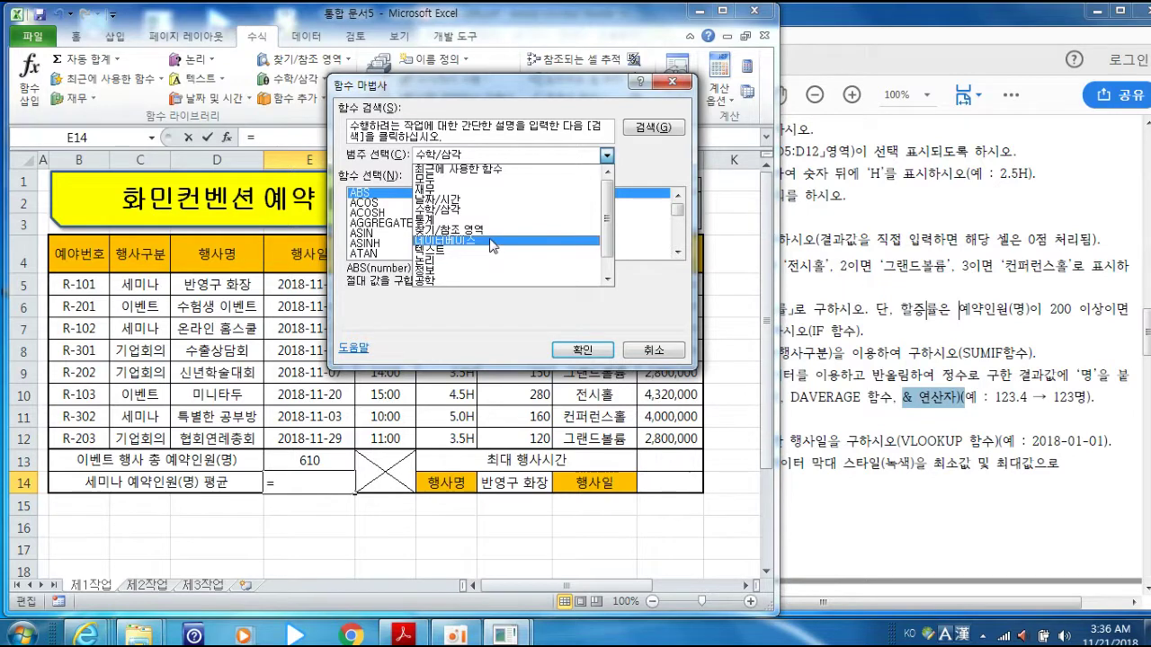
left_click(454, 241)
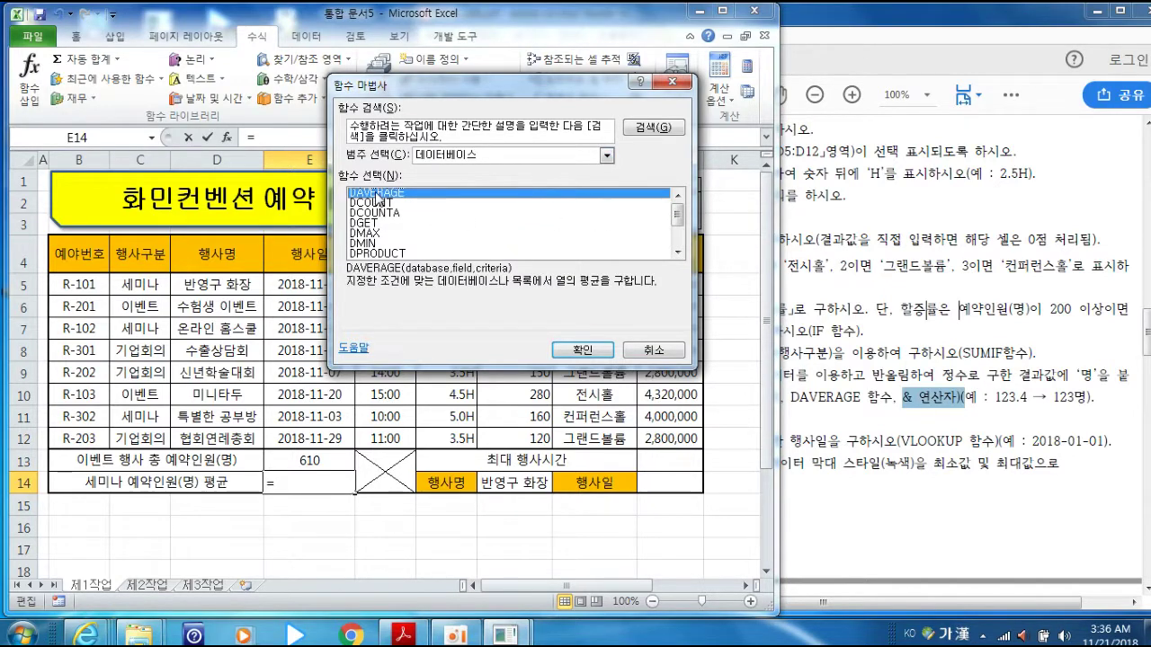
left_click(580, 350)
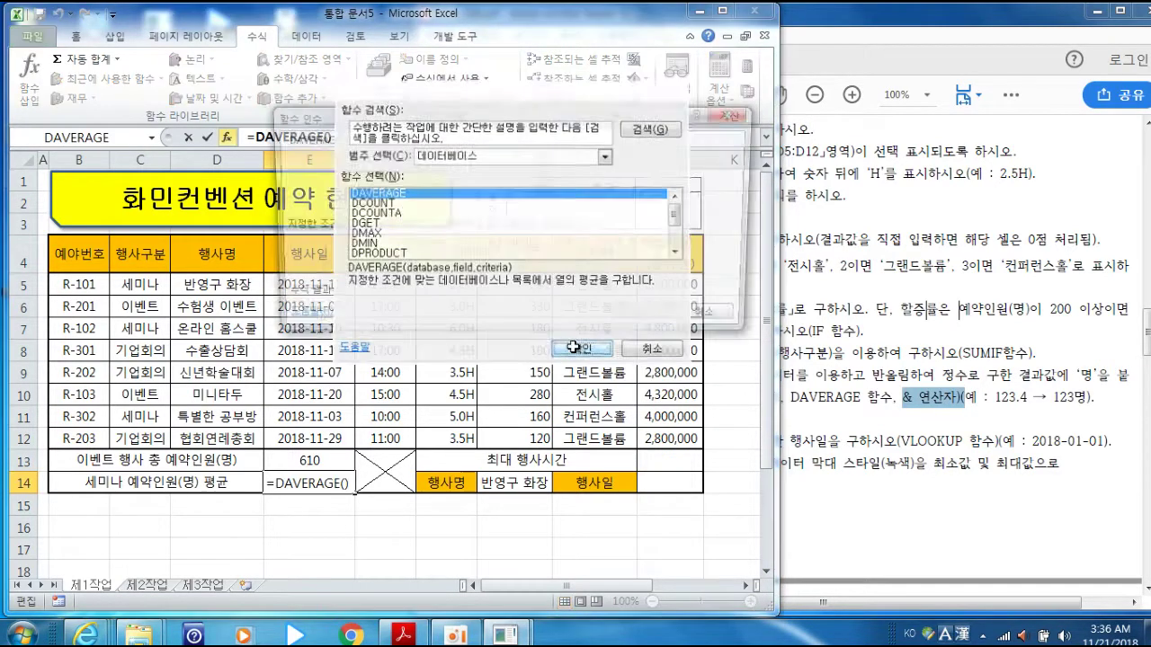
Set the DAVERAGE Database argument to B4:H12 and Field to 7, keeping the table headers uncovered.
left_click_drag(378, 116, 369, 90)
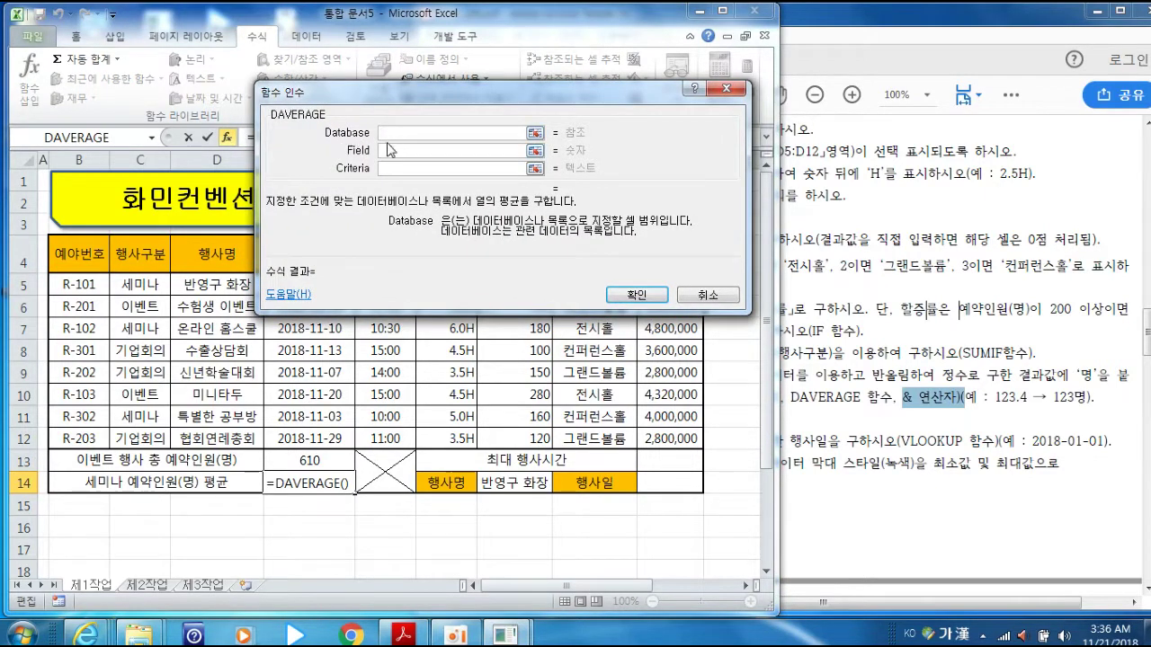
left_click_drag(421, 102, 417, 43)
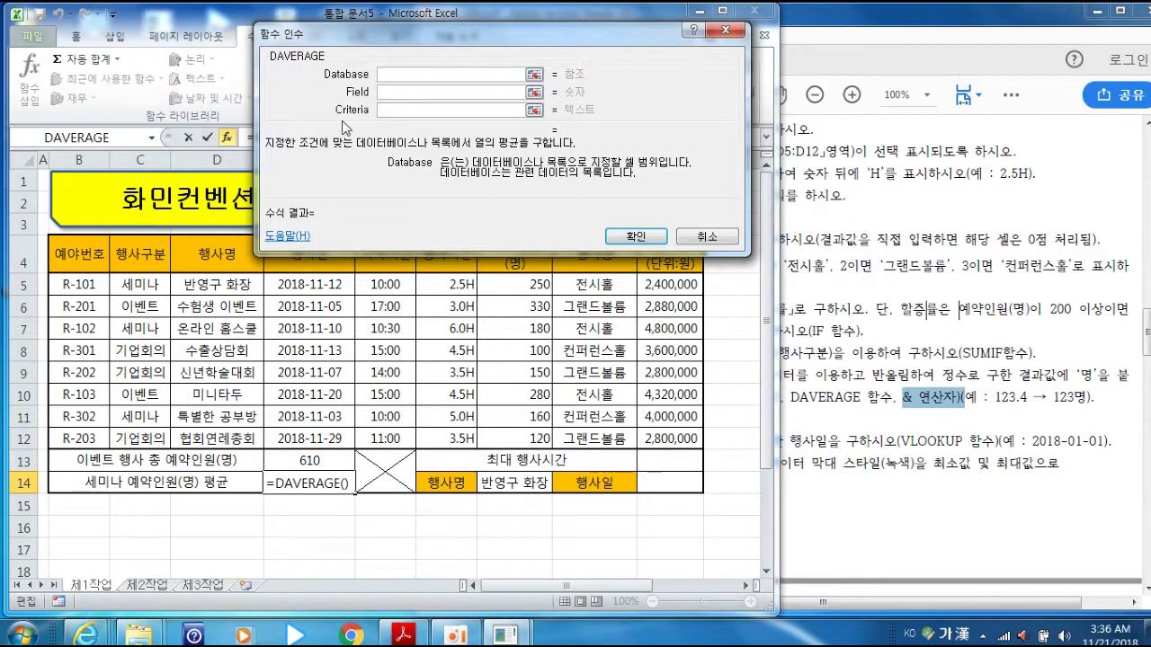
left_click_drag(87, 259, 483, 438)
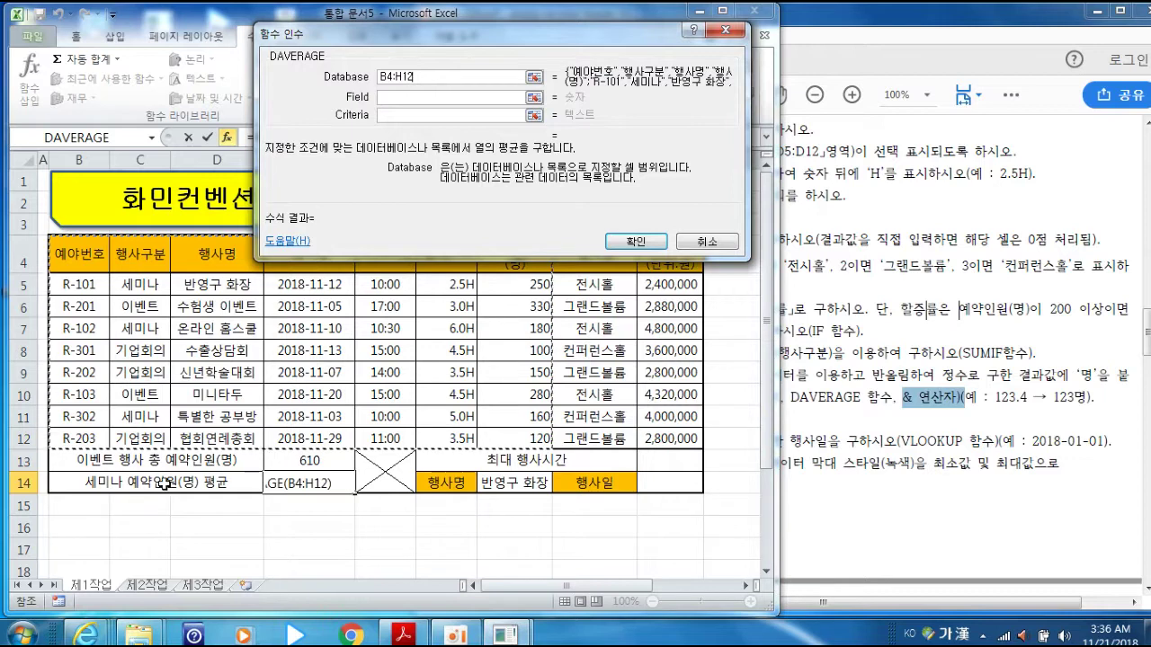
left_click_drag(527, 32, 518, 8)
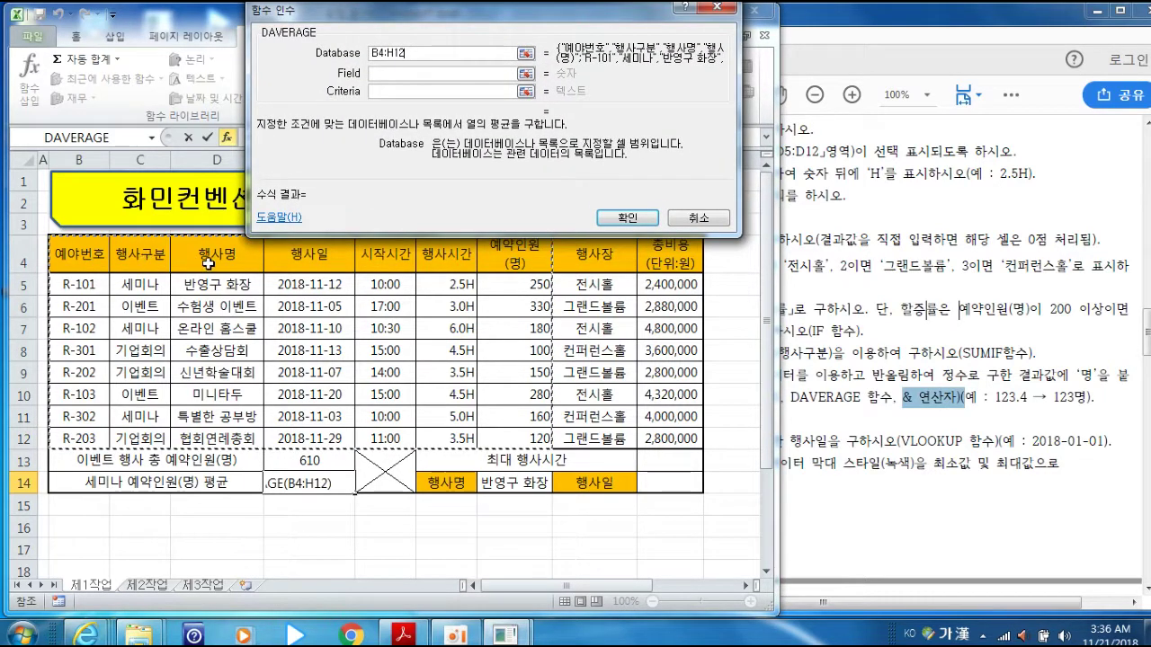
left_click(406, 75)
type("7")
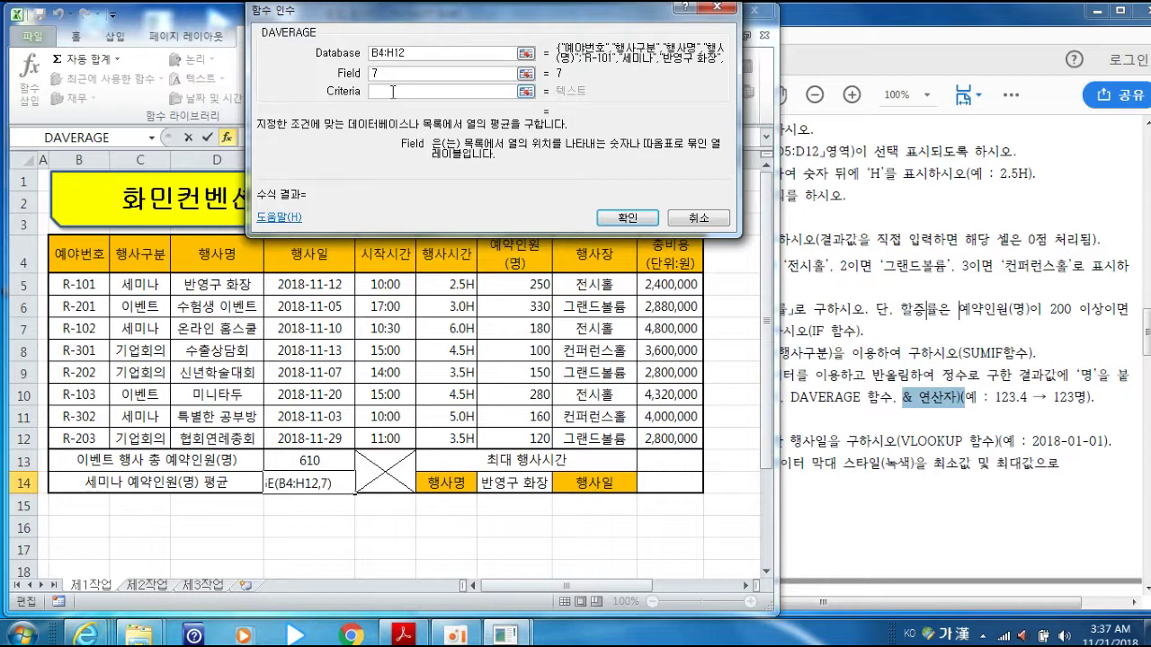
Set the DAVERAGE Criteria argument to C4:C5 and finish the function in E14.
left_click(393, 91)
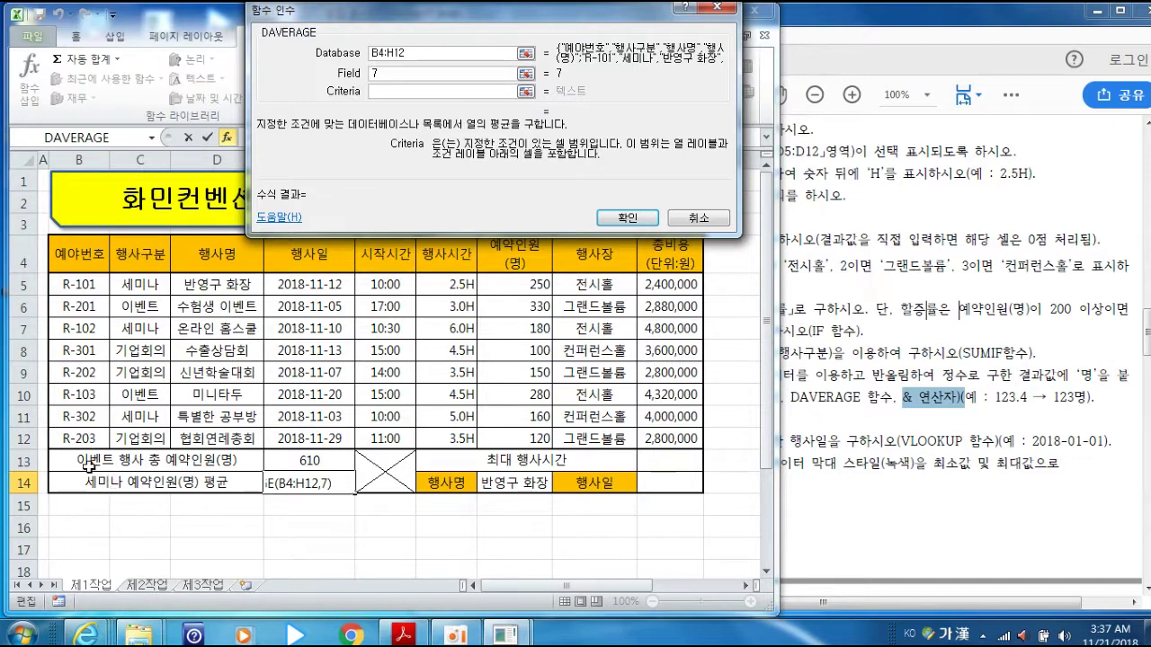
left_click_drag(140, 253, 140, 284)
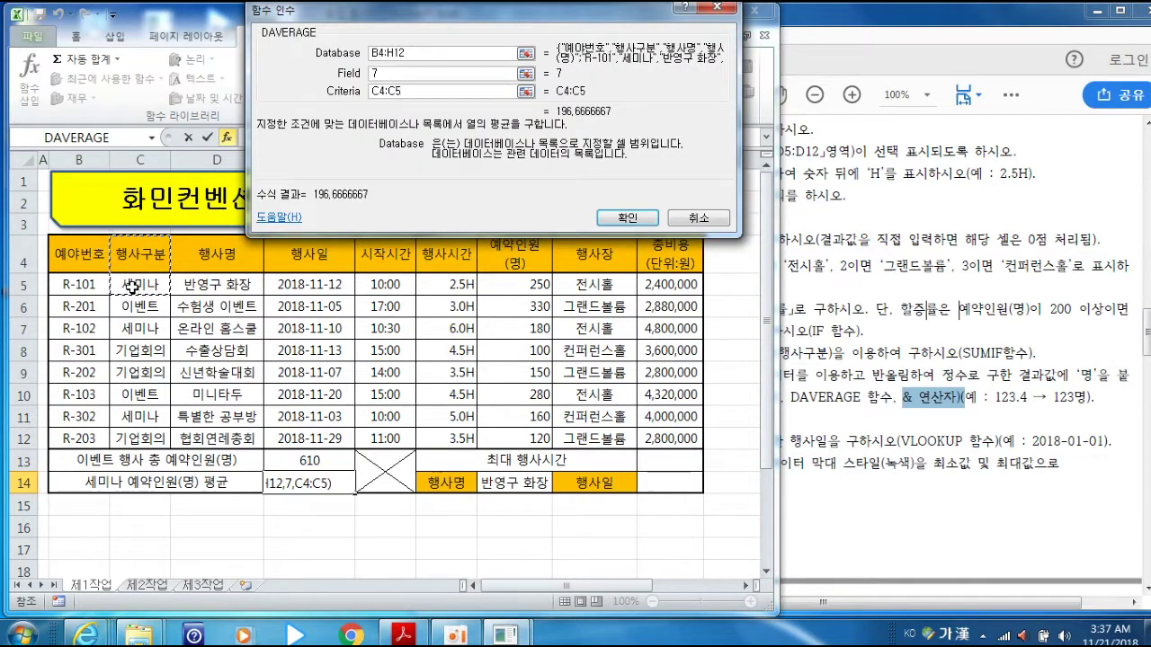
left_click(627, 218)
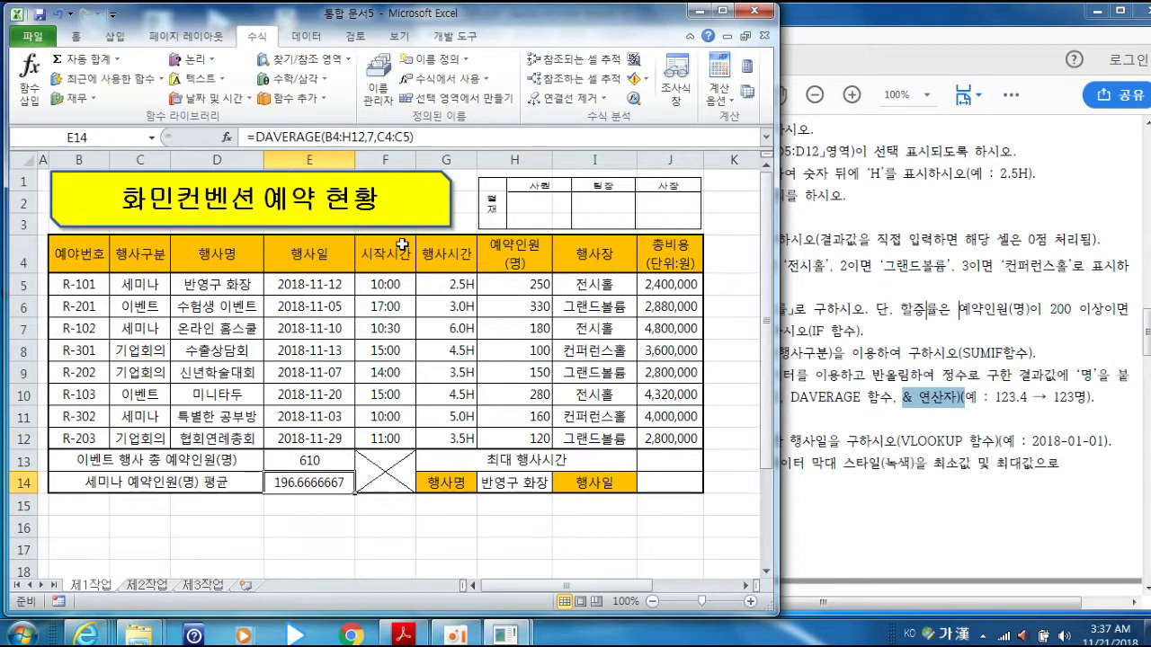
Recheck task (4) in GE11-10B.pdf and, in Excel, cut DAVERAGE(B4:H12,7,C4:C5) from the E14 formula, keeping the equals sign.
left_click(834, 412)
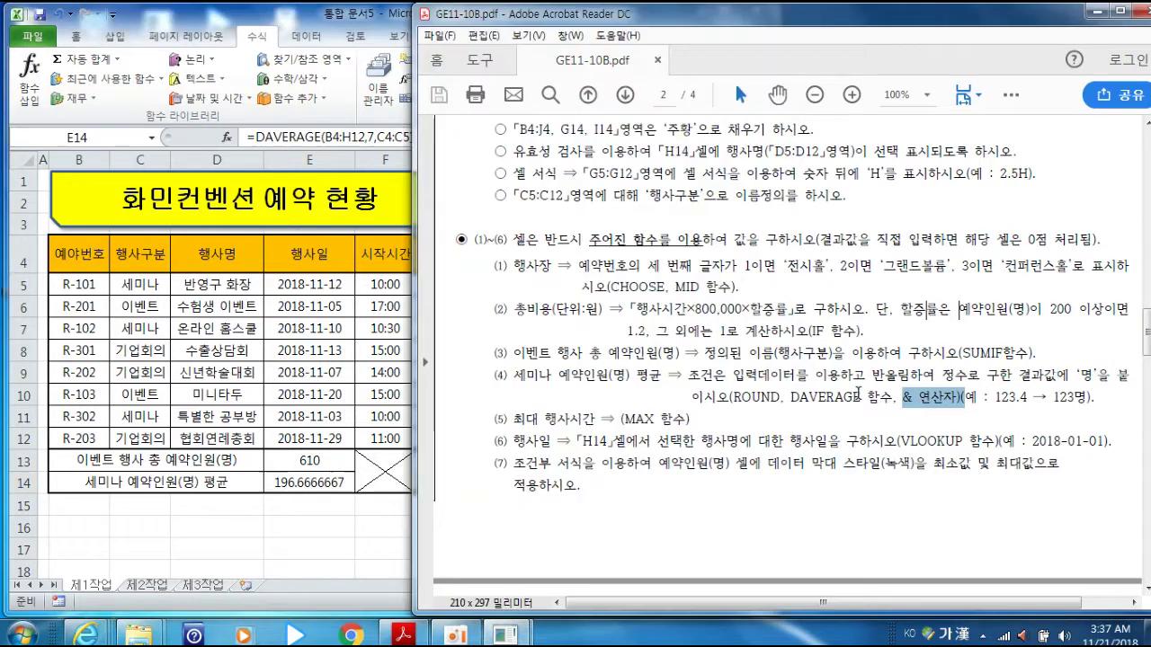
left_click(306, 14)
left_click(258, 137)
left_click_drag(258, 137, 388, 138)
right_click(399, 137)
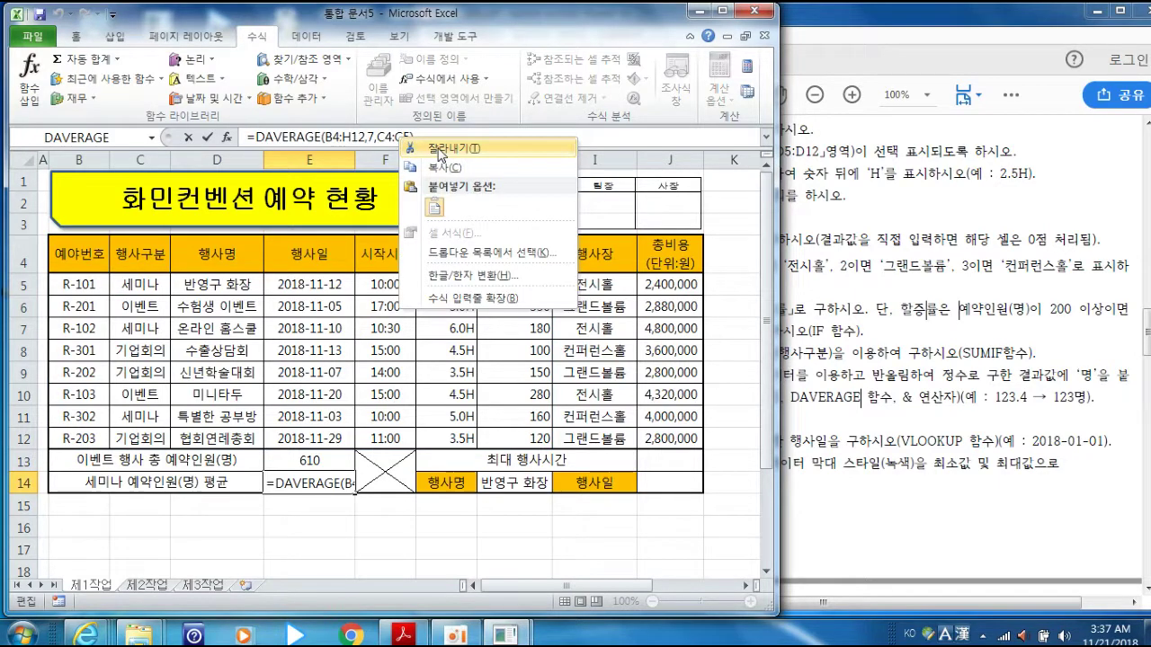
left_click(437, 155)
Insert a ROUND function in E14 with the cut DAVERAGE expression pasted as Number and 0 as Num_digits, and finish it.
left_click(315, 80)
left_click_drag(375, 152, 381, 309)
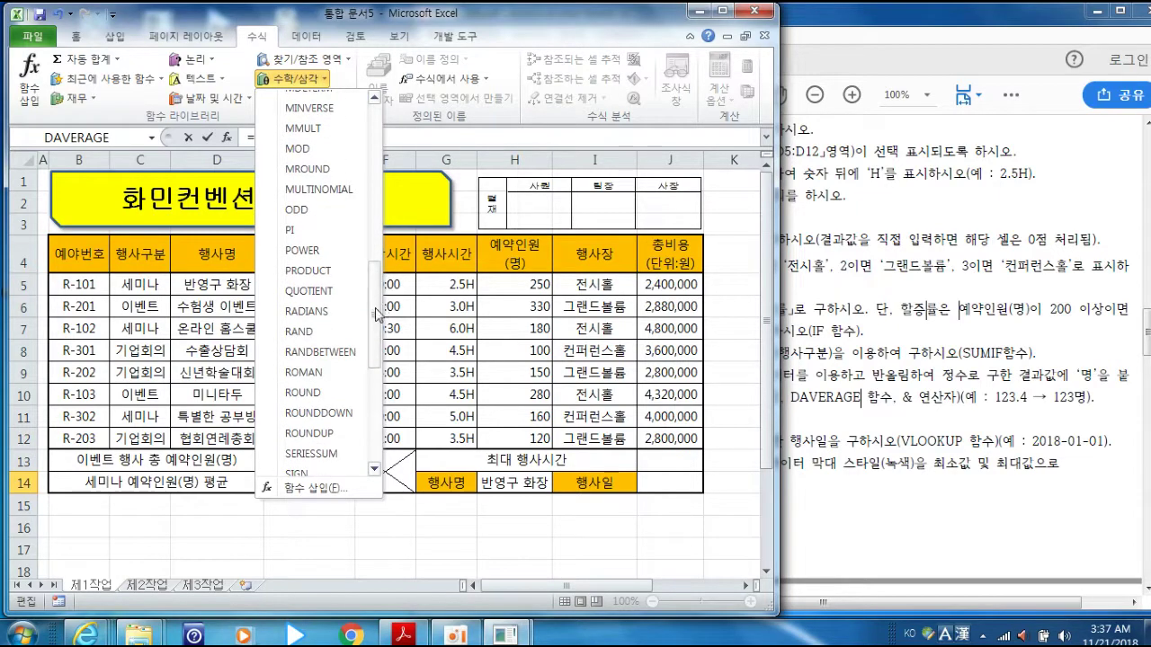
left_click(305, 393)
left_click_drag(432, 41, 439, 227)
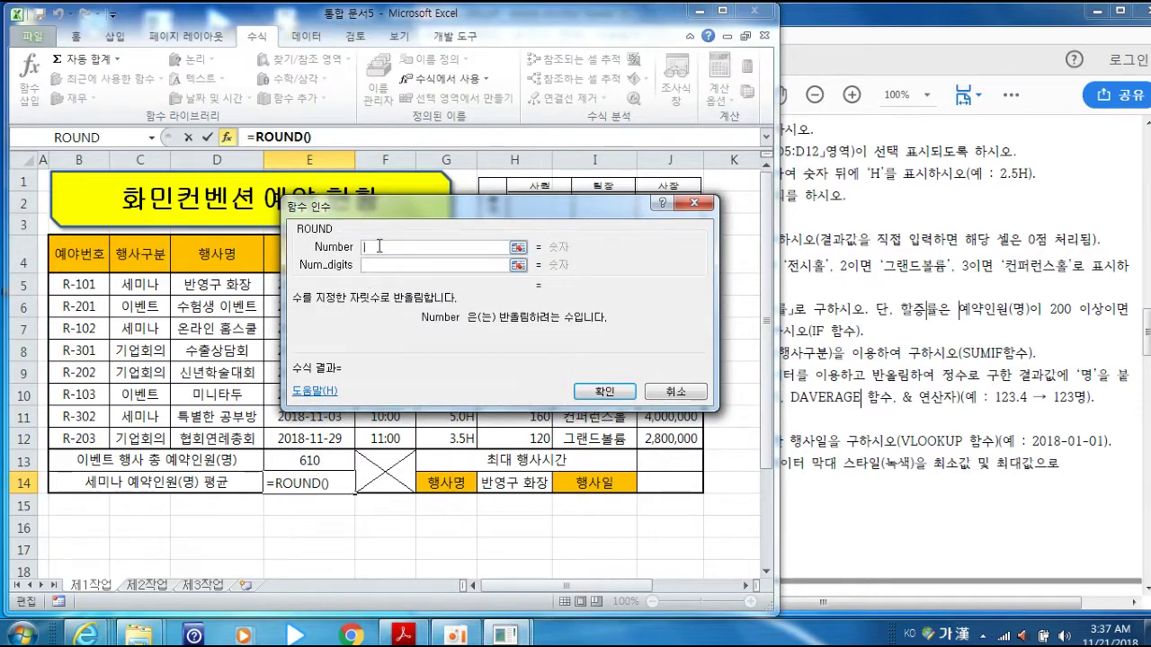
right_click(378, 245)
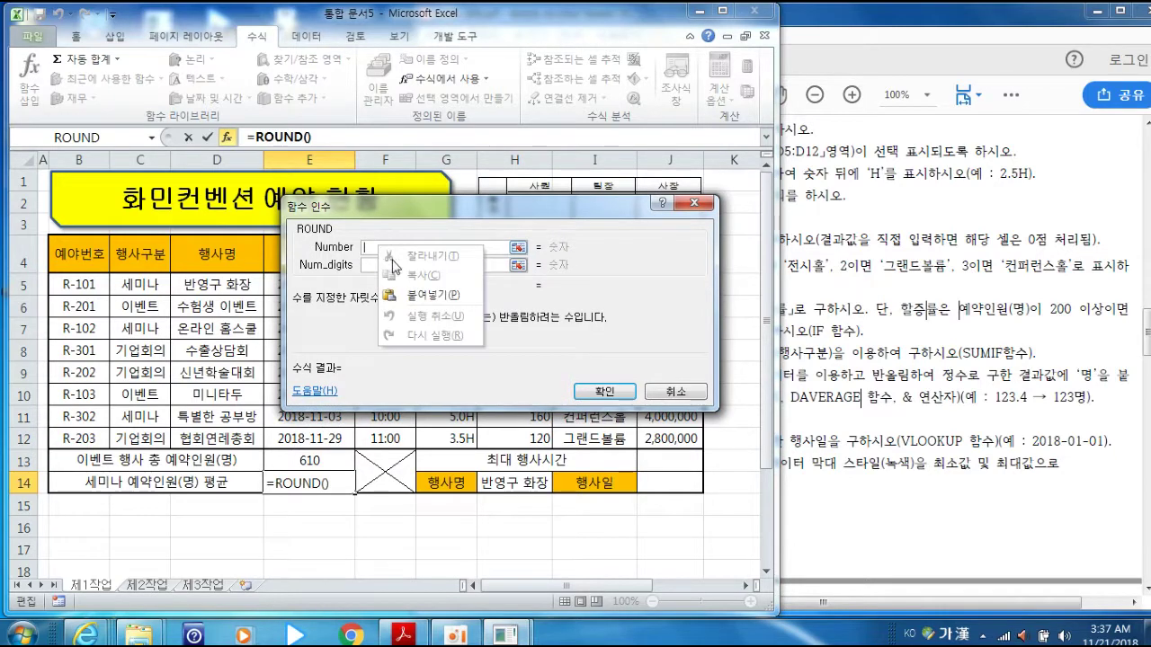
left_click(430, 298)
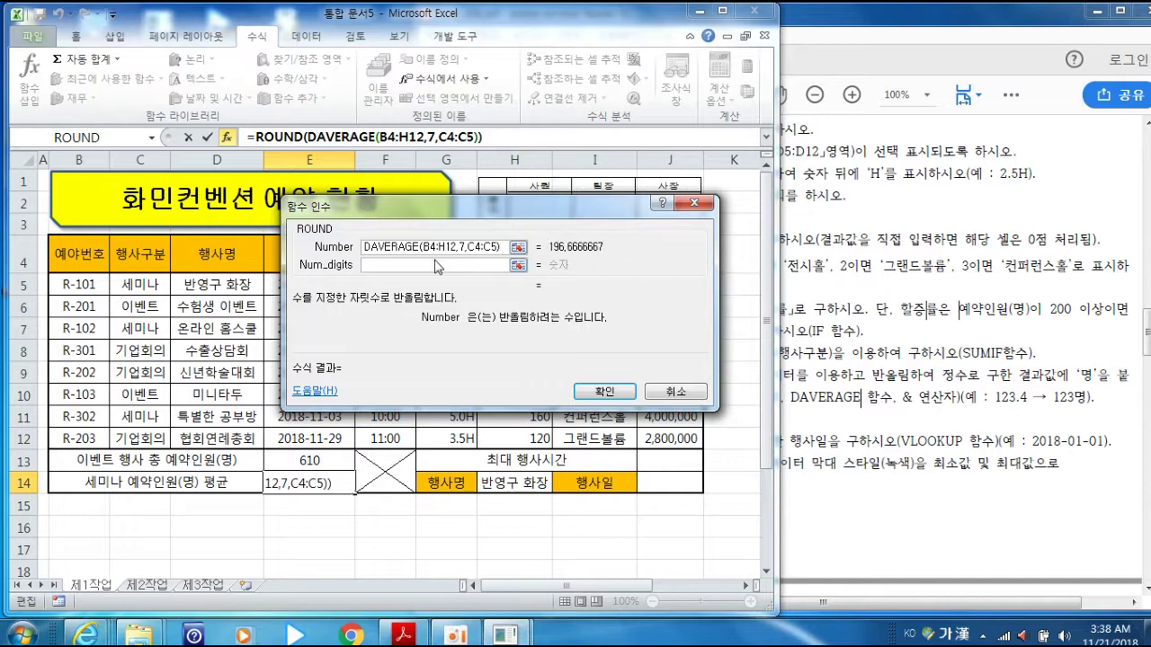
type("0")
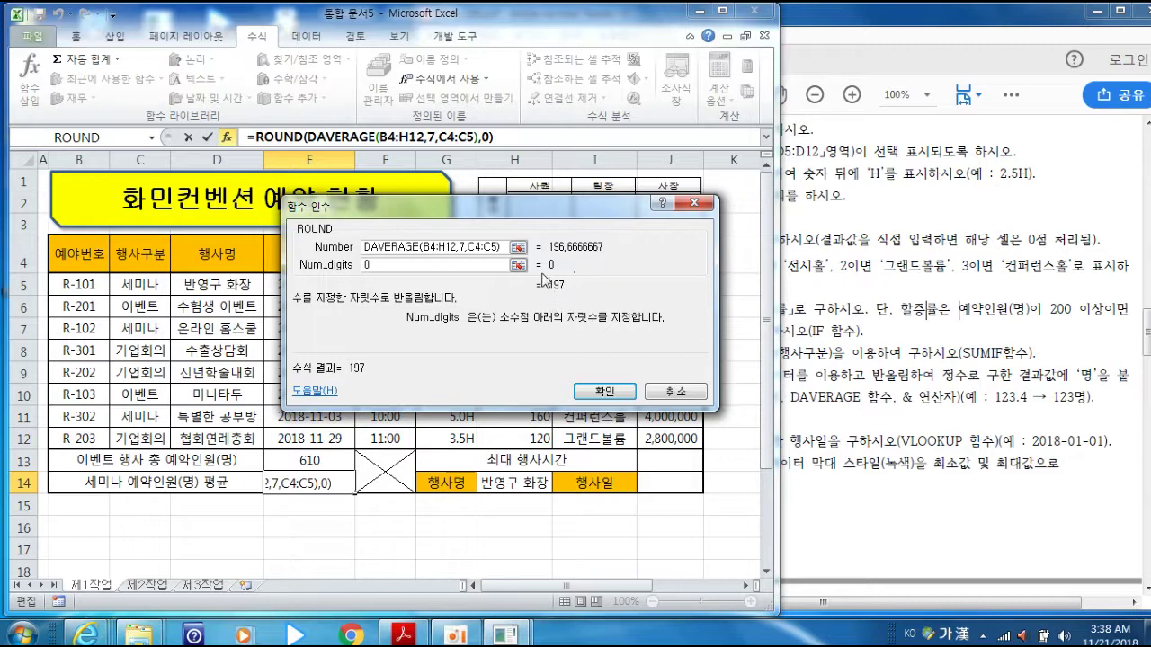
left_click(602, 388)
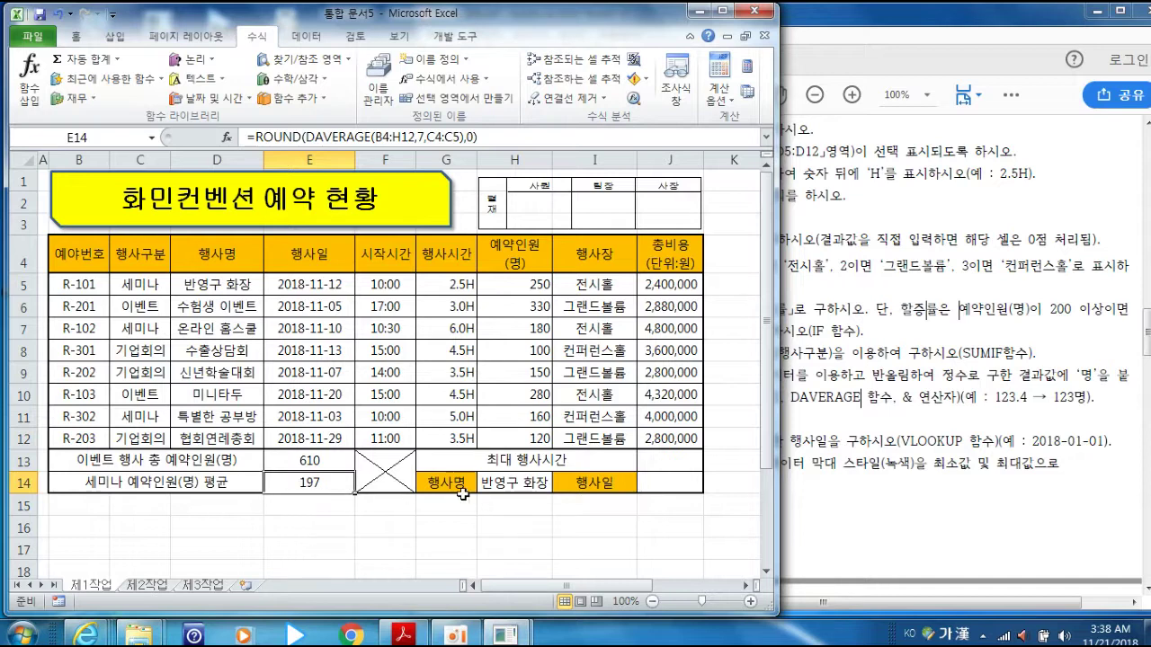
Check the & operator requirement in GE11-10B.pdf and append &"명" to the end of the ROUND formula in Excel cell E14.
left_click(1011, 397)
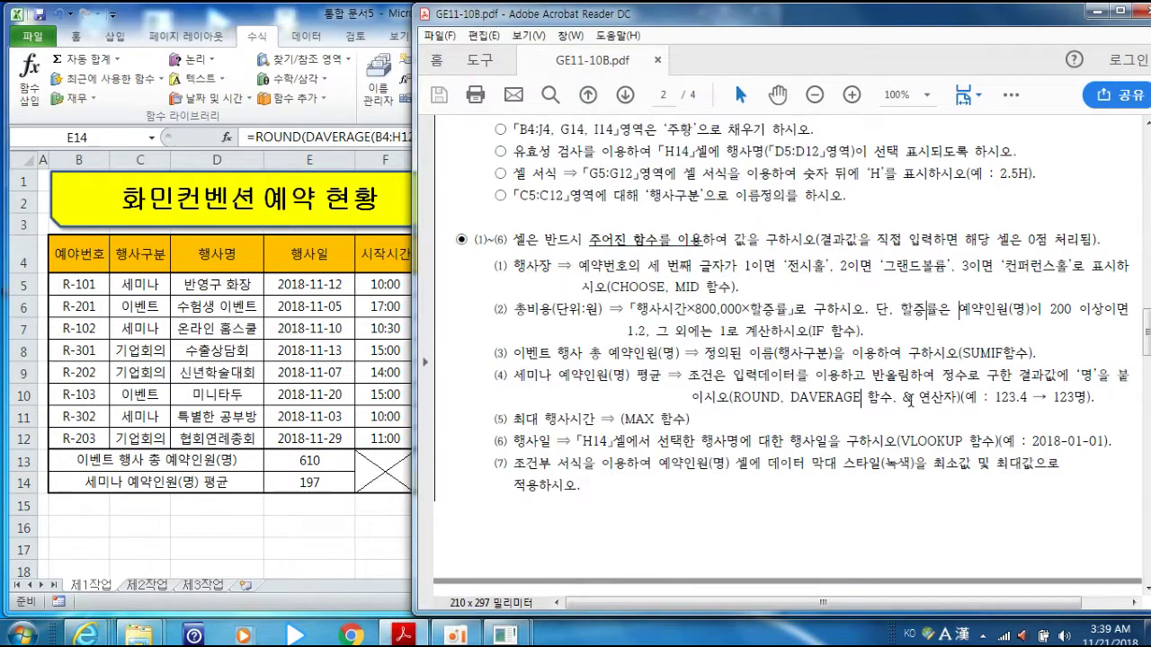
left_click_drag(903, 396, 956, 396)
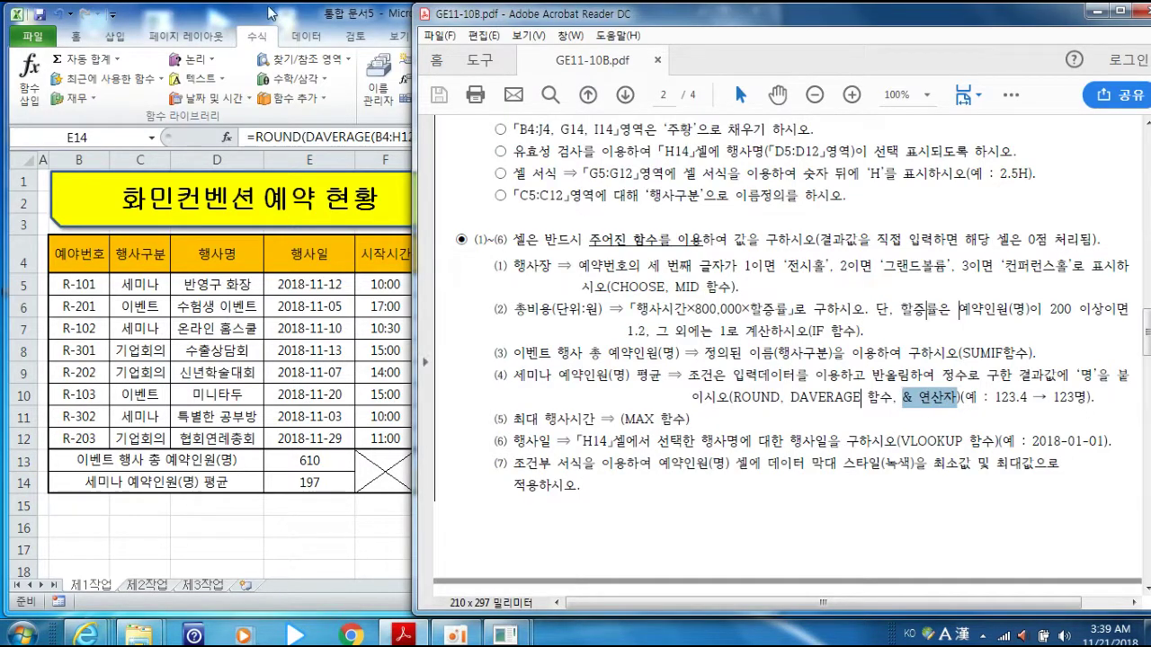
left_click(290, 482)
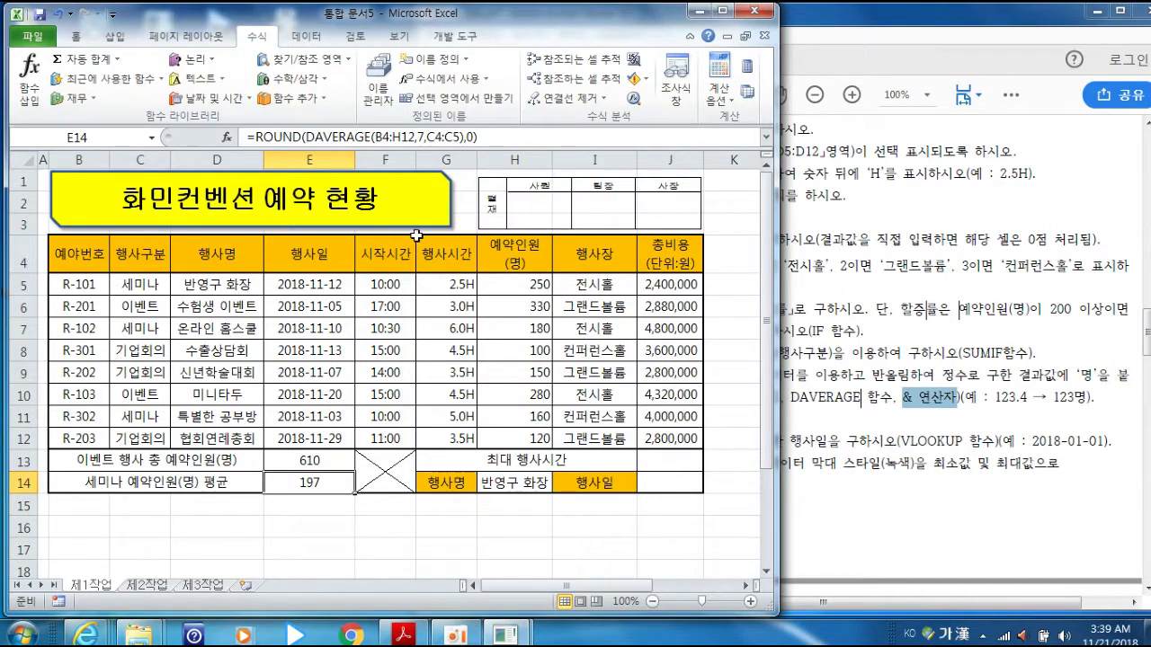
left_click(500, 136)
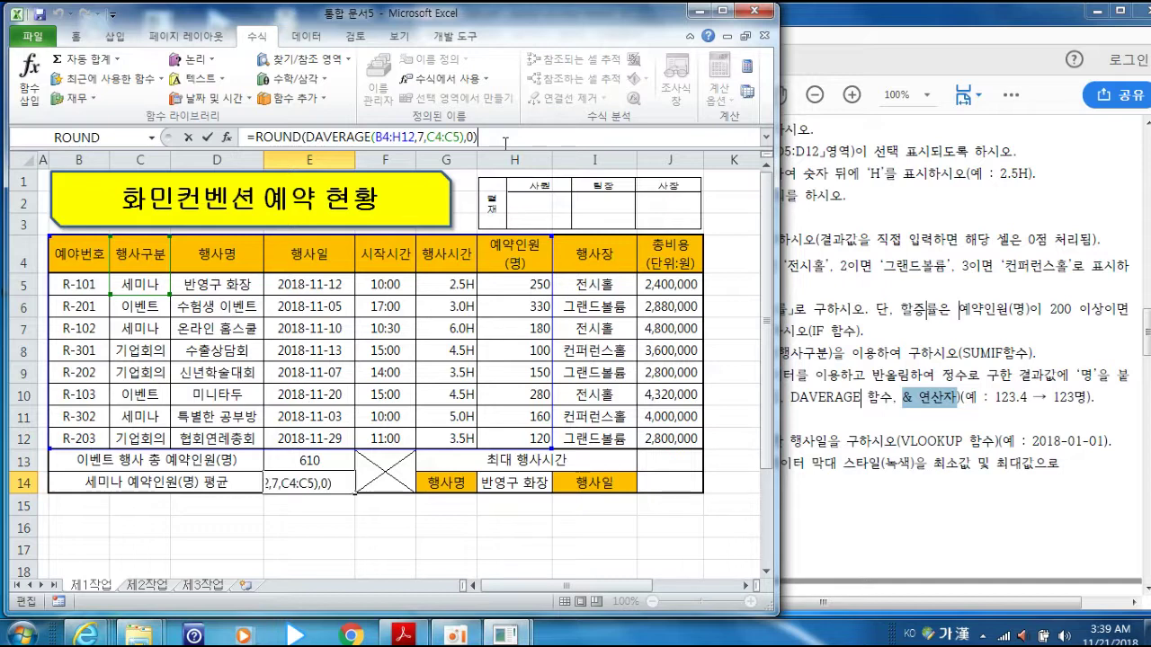
type("&\"명\"ㅁ")
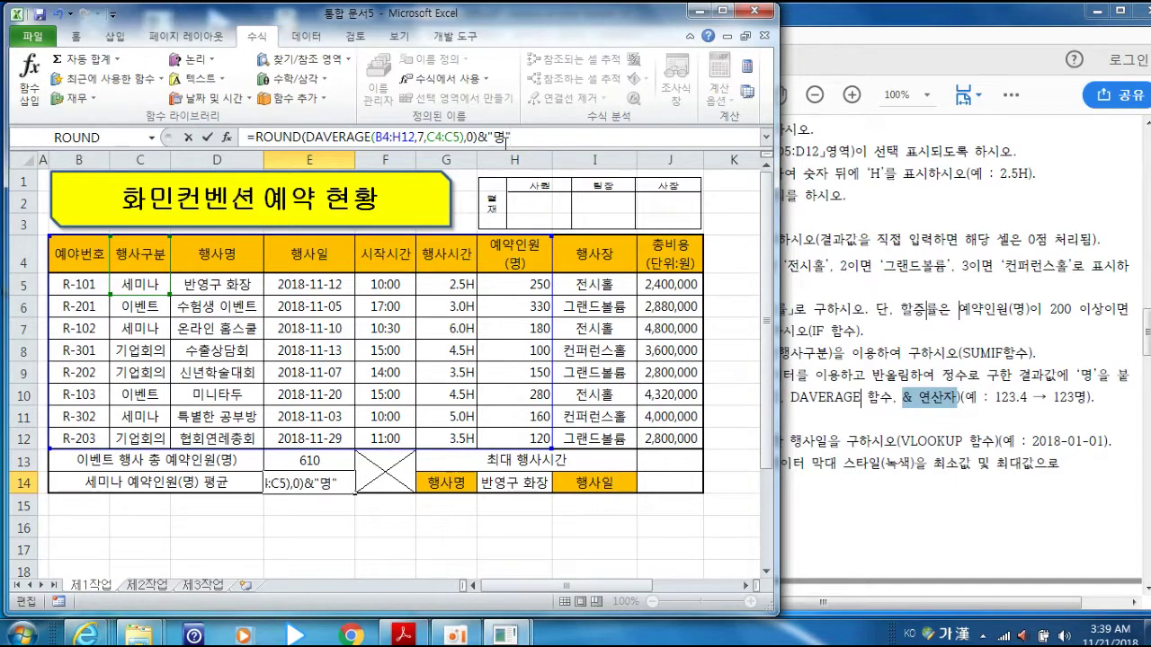
type("\"")
key("Return")
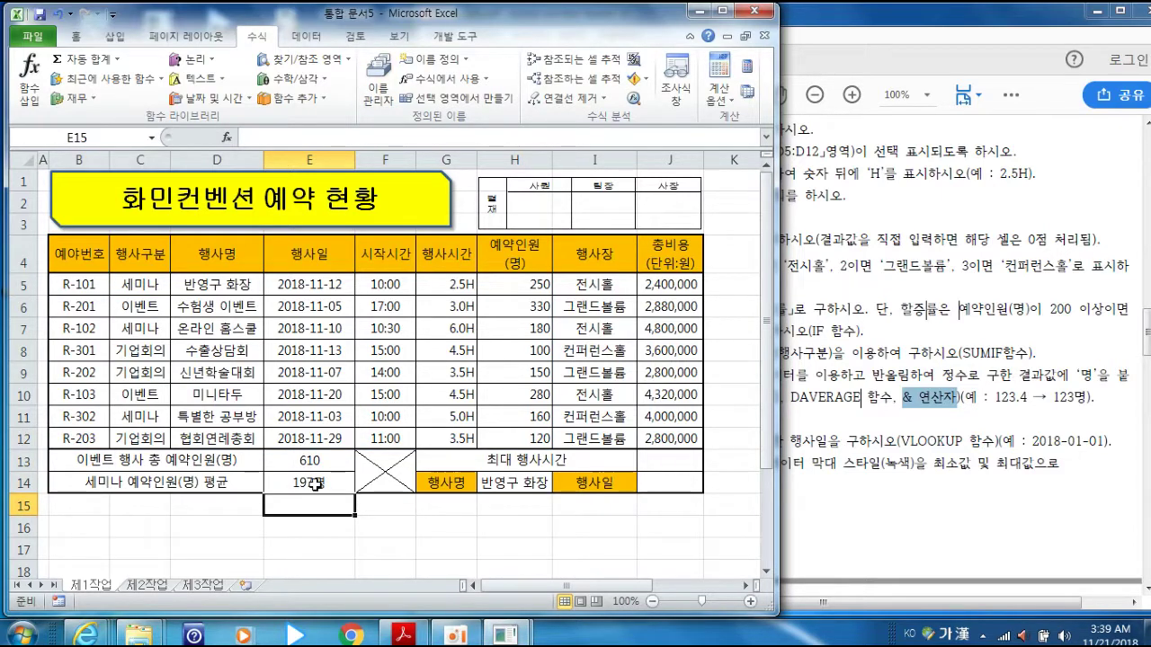
Check task (5) 최대 행사시간 in GE11-10B.pdf and, in Excel, insert a MAX function in J13.
left_click(803, 375)
left_click_drag(528, 419, 685, 421)
left_click(346, 509)
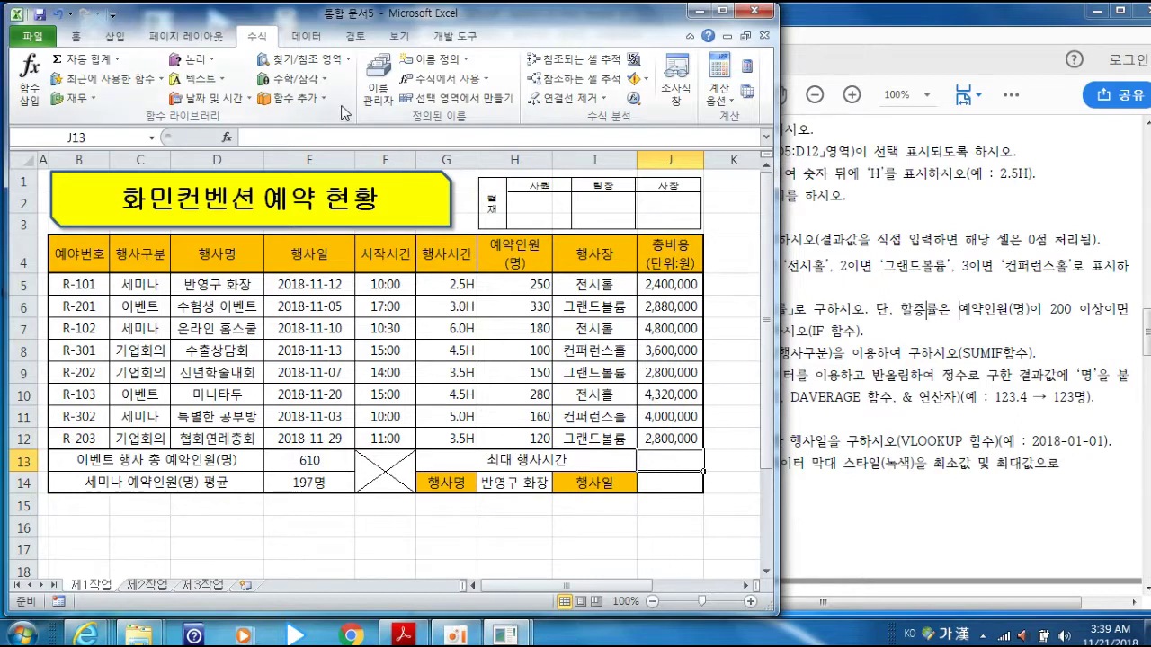
left_click(324, 105)
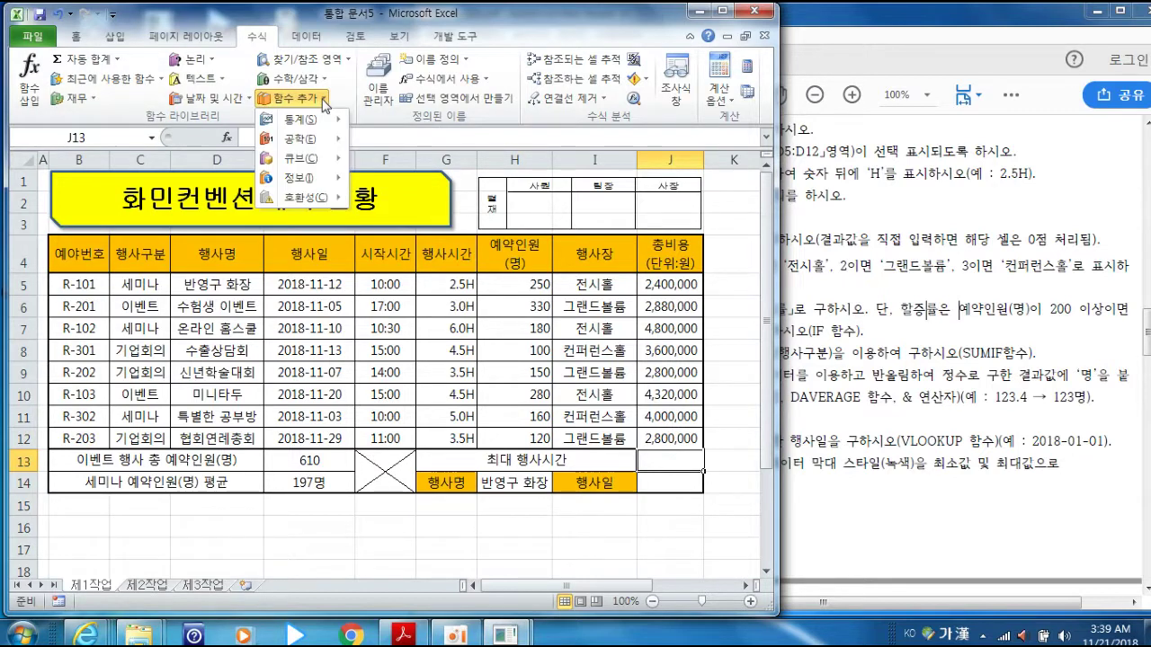
mouse_move(341, 127)
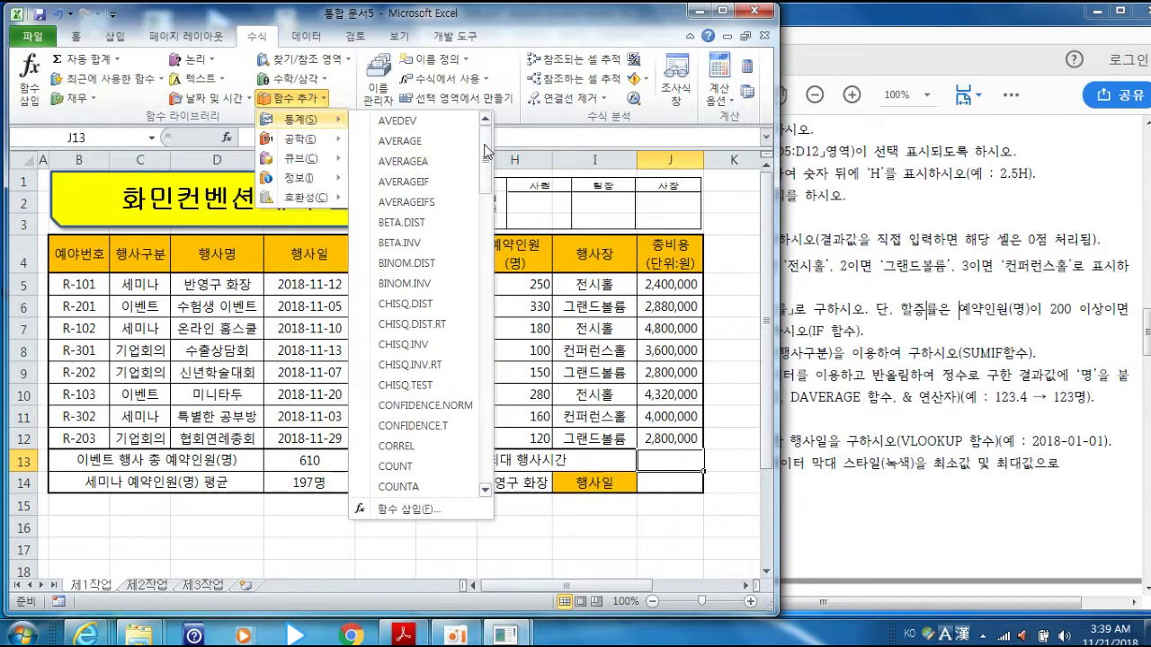
left_click_drag(486, 148, 481, 284)
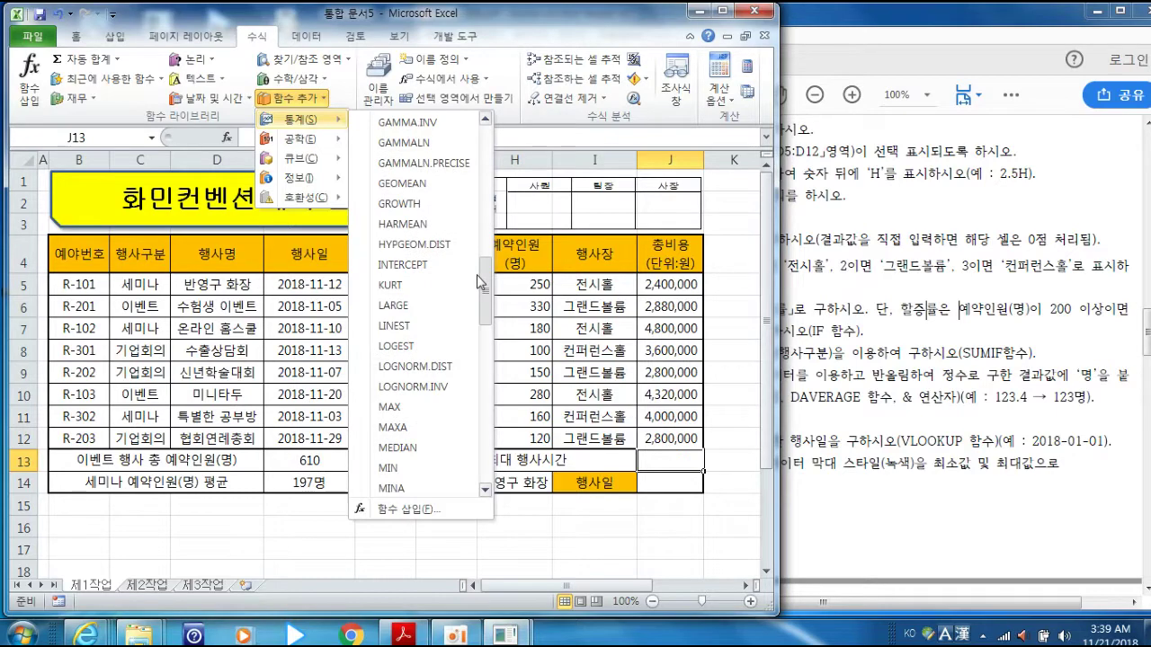
left_click(393, 409)
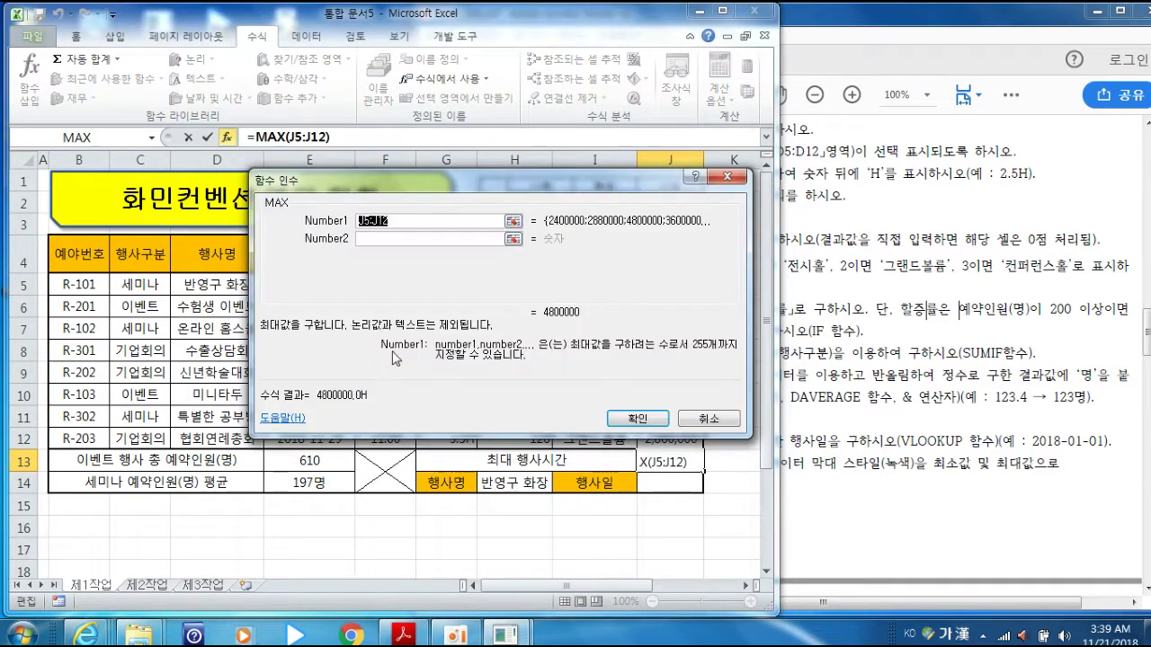
Set the MAX function's Number1 argument to the 행사시간 range G5:G12 and finish the function.
left_click_drag(403, 198, 679, 224)
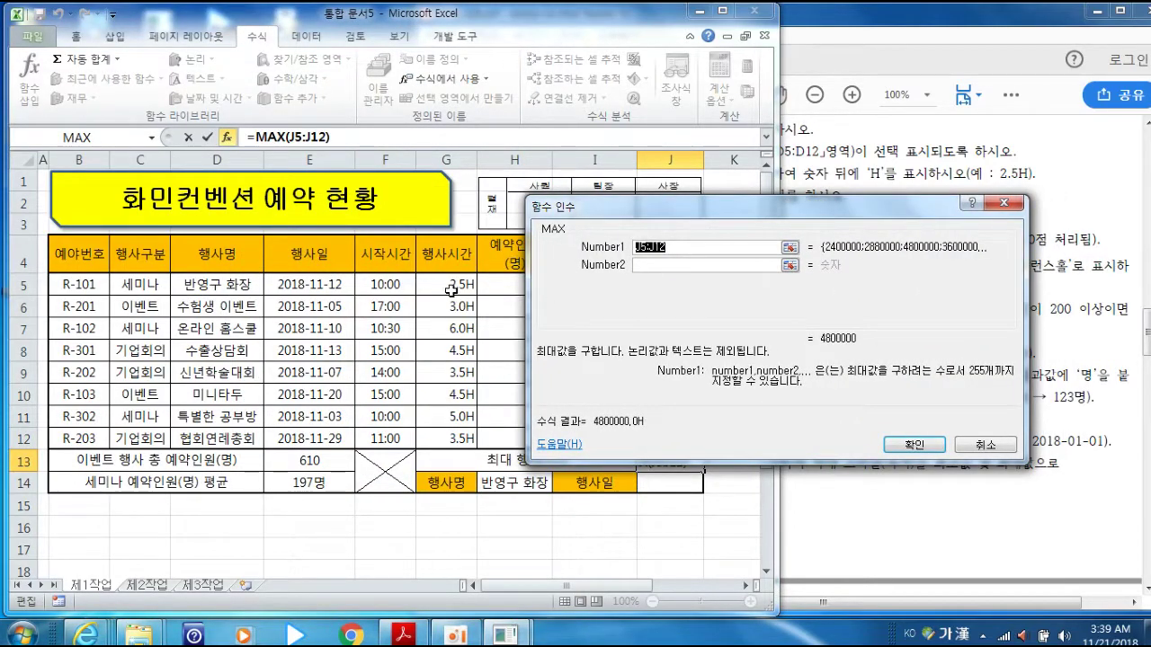
left_click_drag(469, 279, 450, 436)
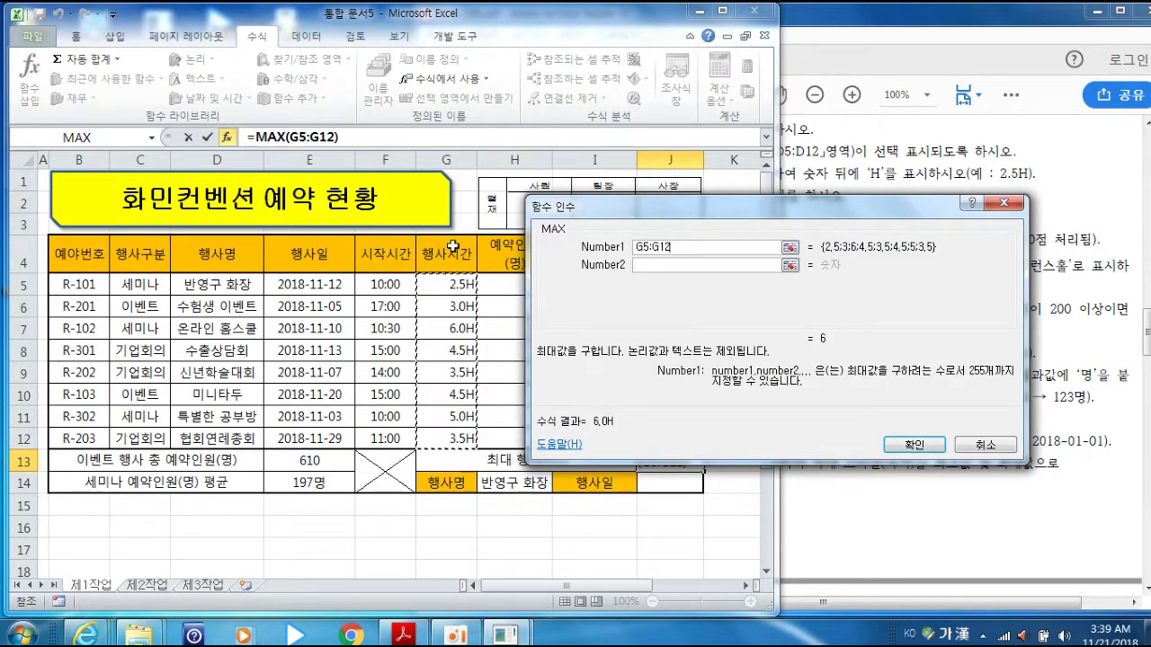
left_click(917, 444)
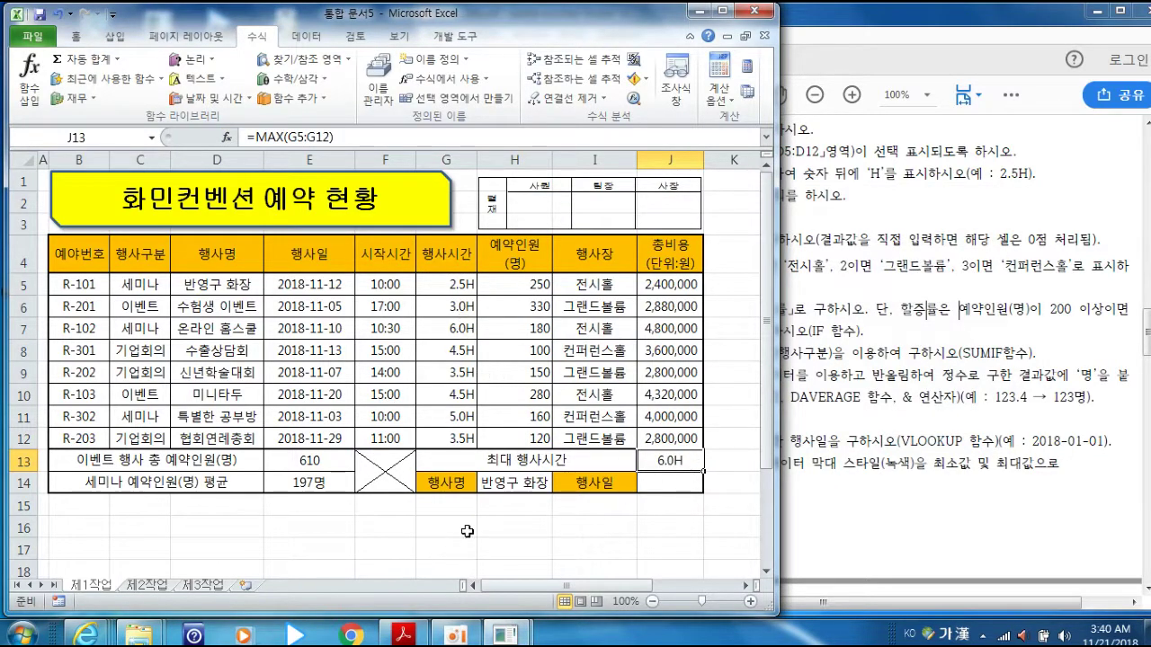
Read task (6) in GE11-10B.pdf for the 행사일 cell, H14 reference, function and date format, and return to Excel cell J14.
key("alt+Tab")
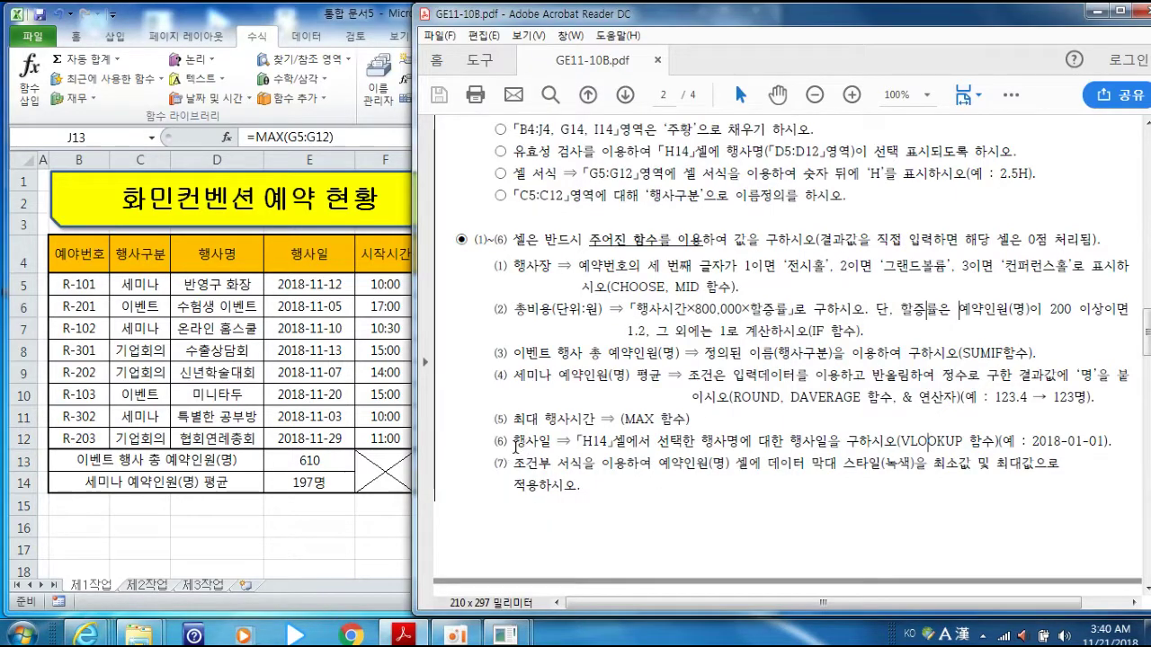
left_click_drag(515, 443, 549, 441)
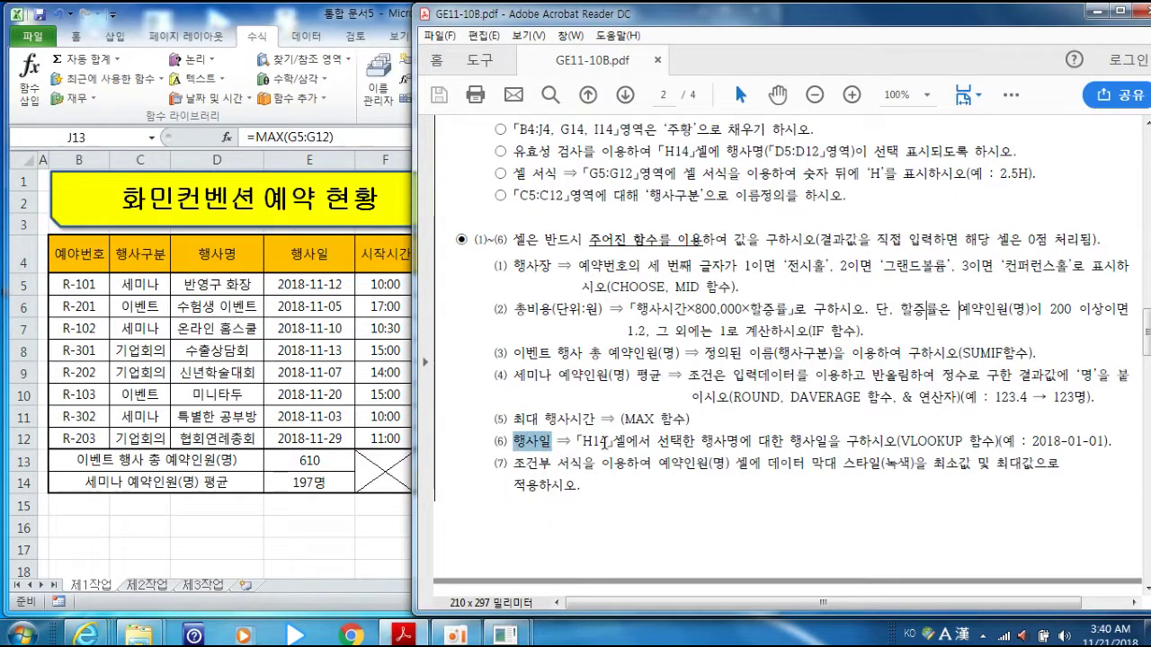
left_click_drag(582, 442, 599, 442)
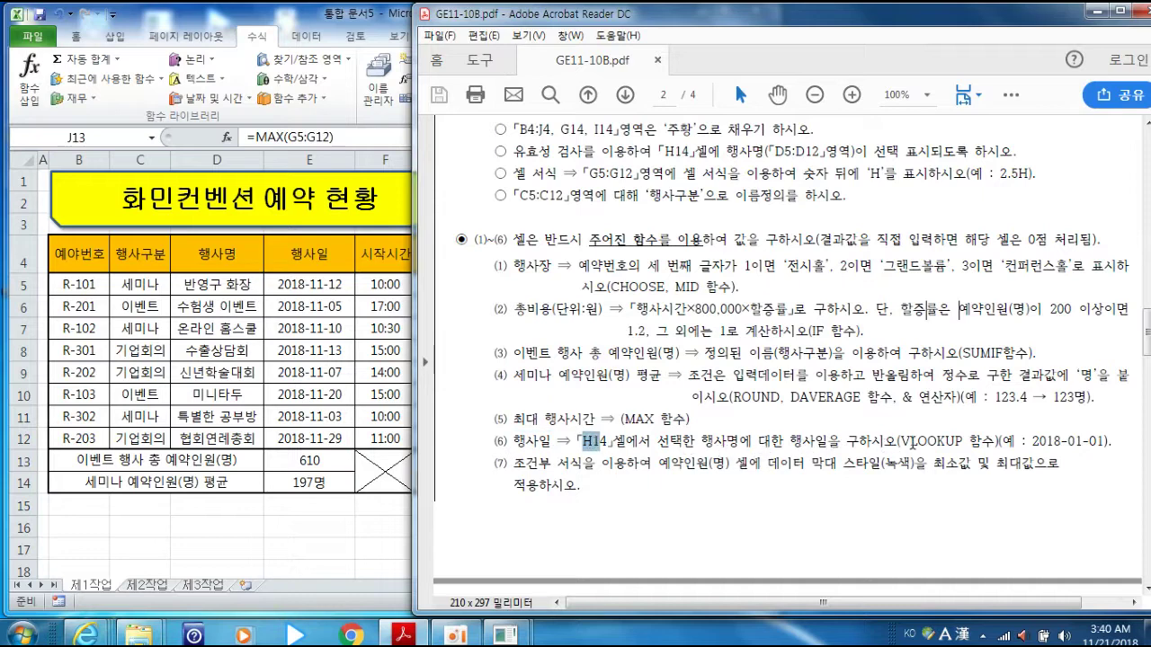
left_click_drag(907, 442, 1090, 452)
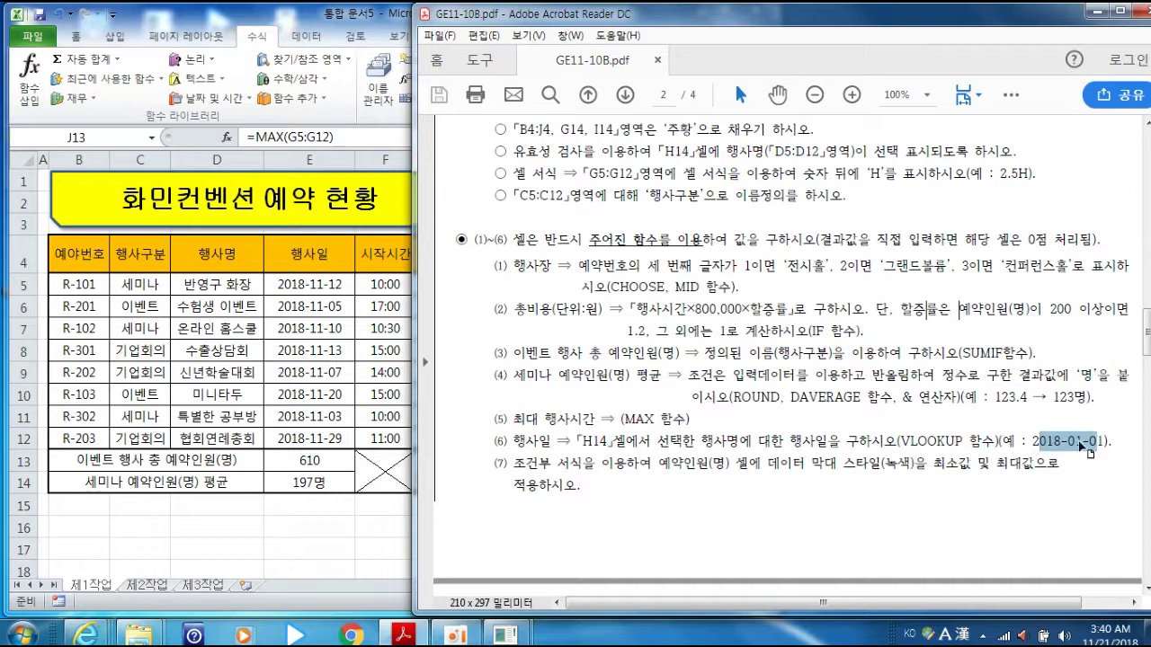
left_click(324, 519)
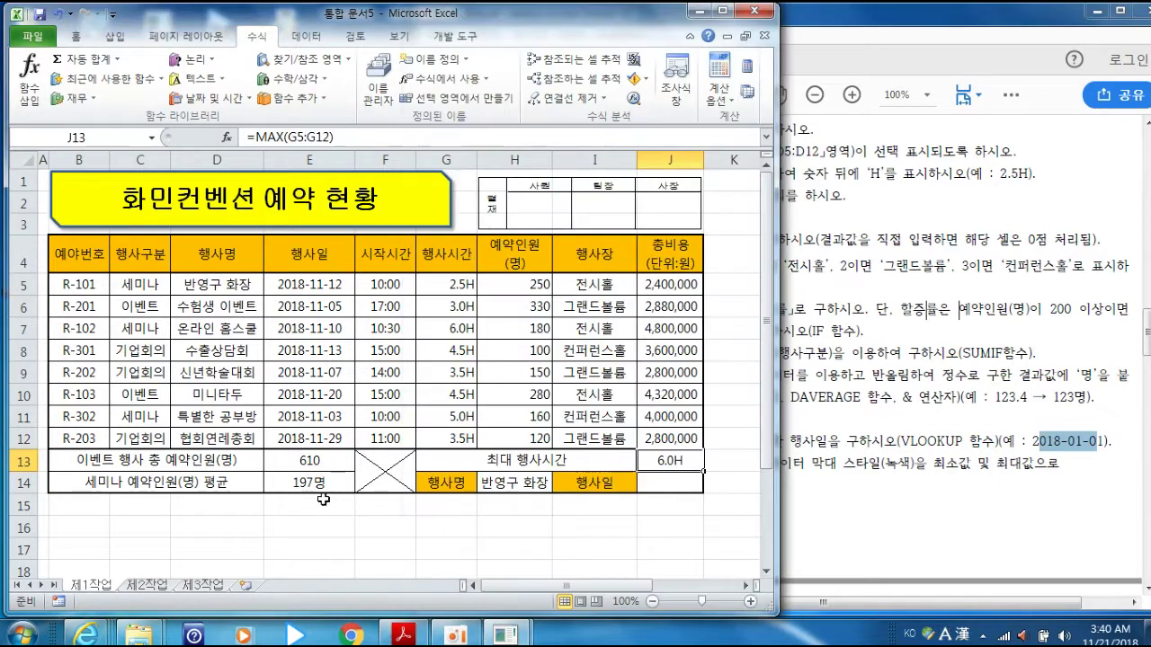
left_click(658, 487)
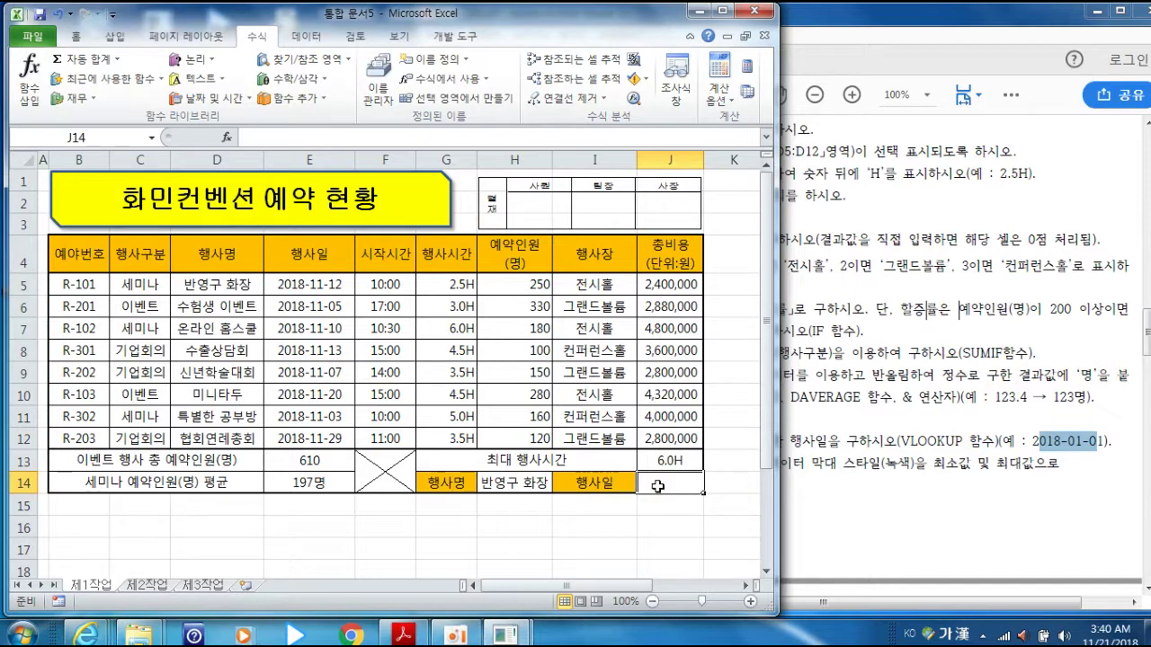
Try the 행사명 choices in H14 by selecting 수험생 이벤트 followed by 수출상담회.
left_click(531, 485)
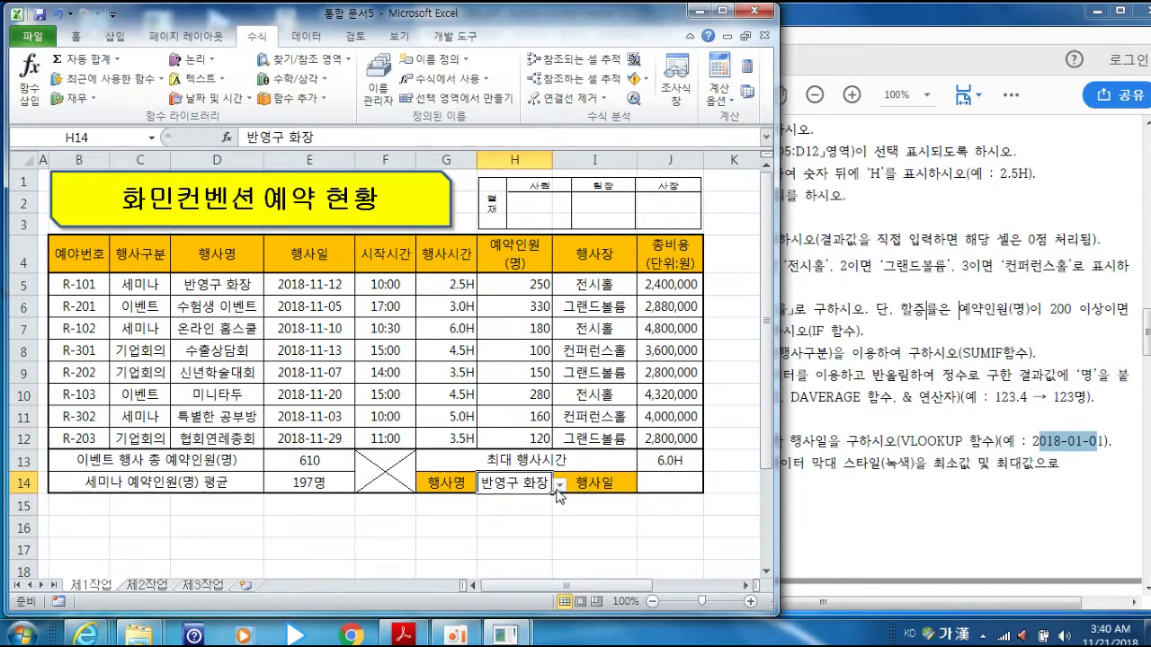
left_click(559, 487)
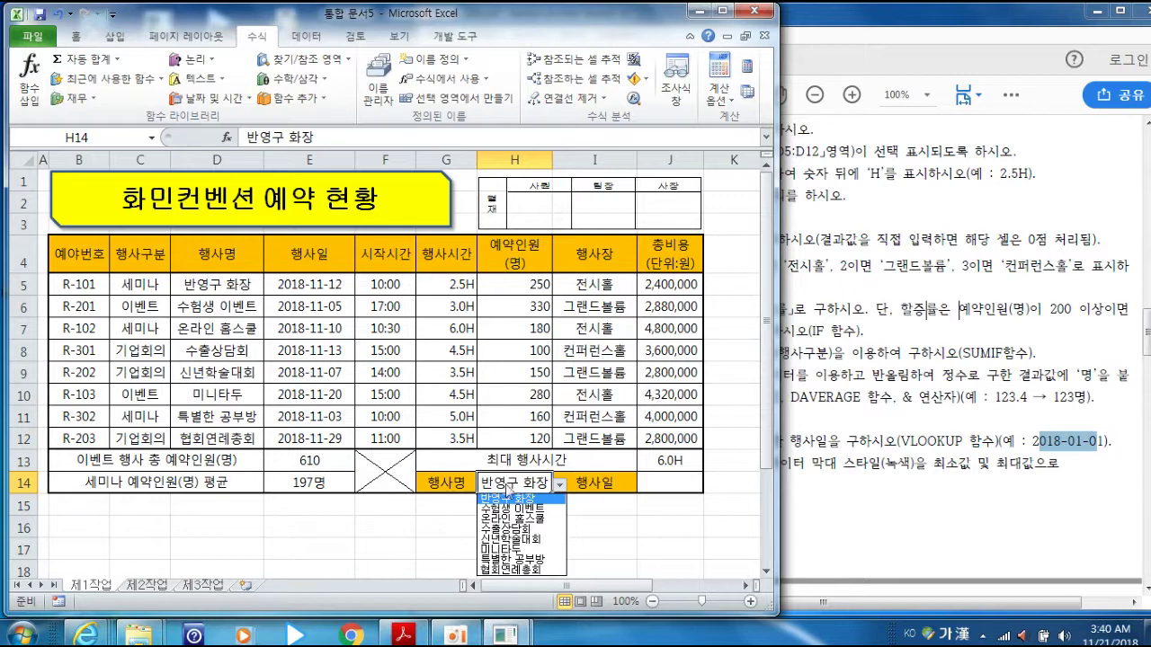
left_click(511, 509)
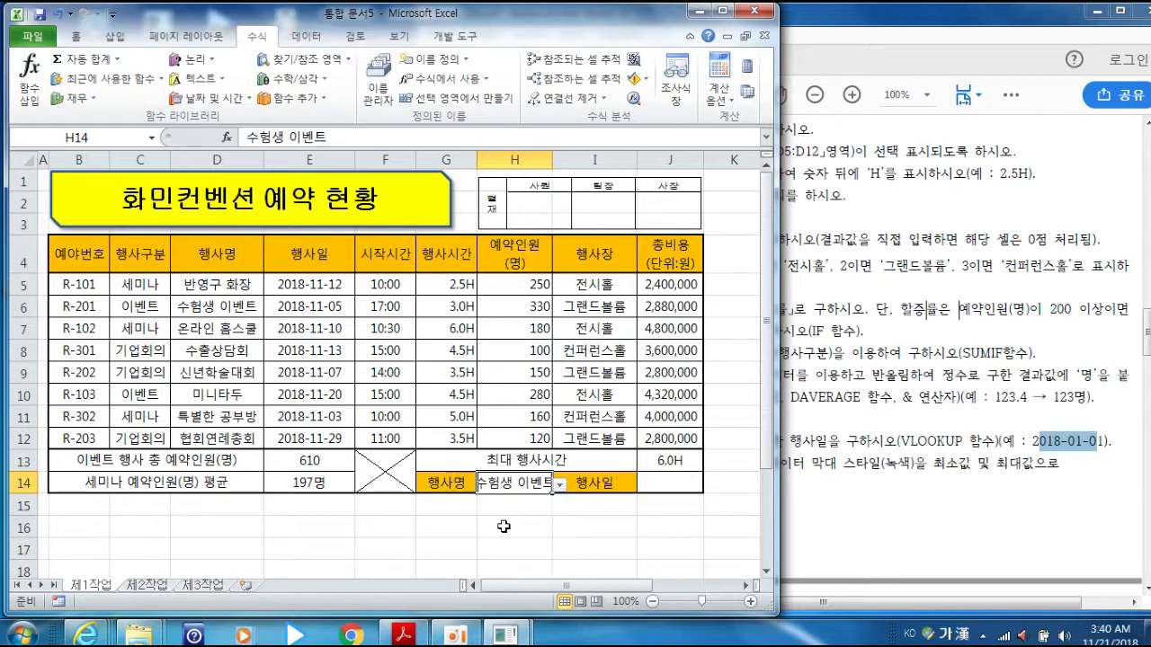
left_click(559, 485)
left_click(516, 528)
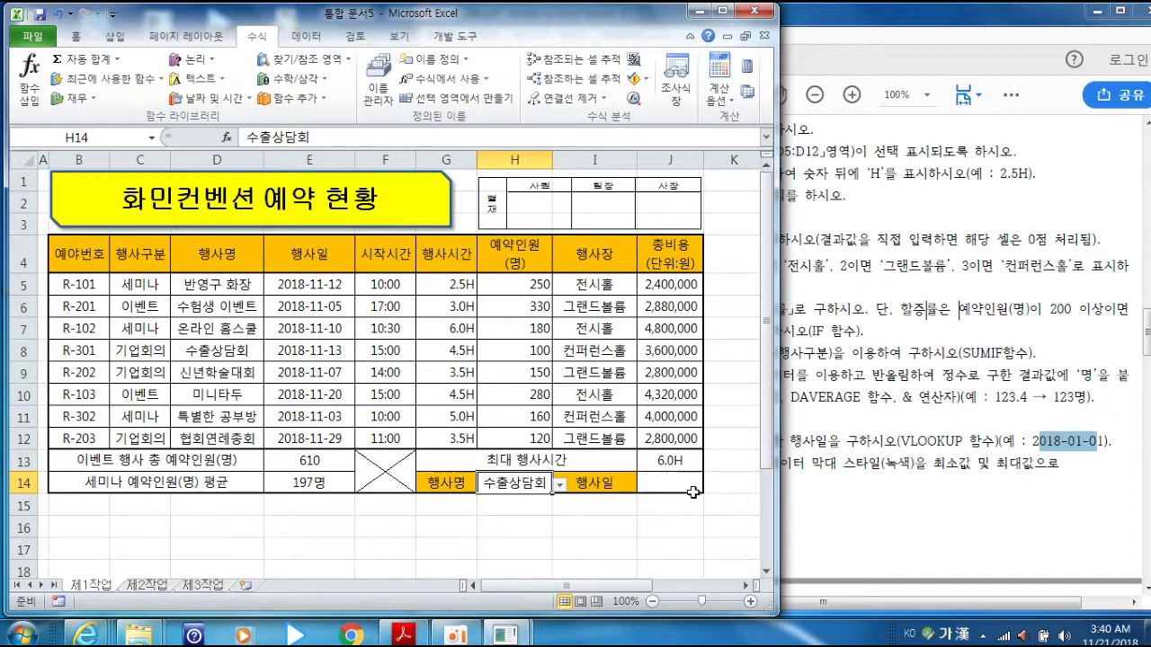
left_click(560, 484)
Insert a VLOOKUP function in J14 with H14 as its Lookup_value.
left_click(661, 485)
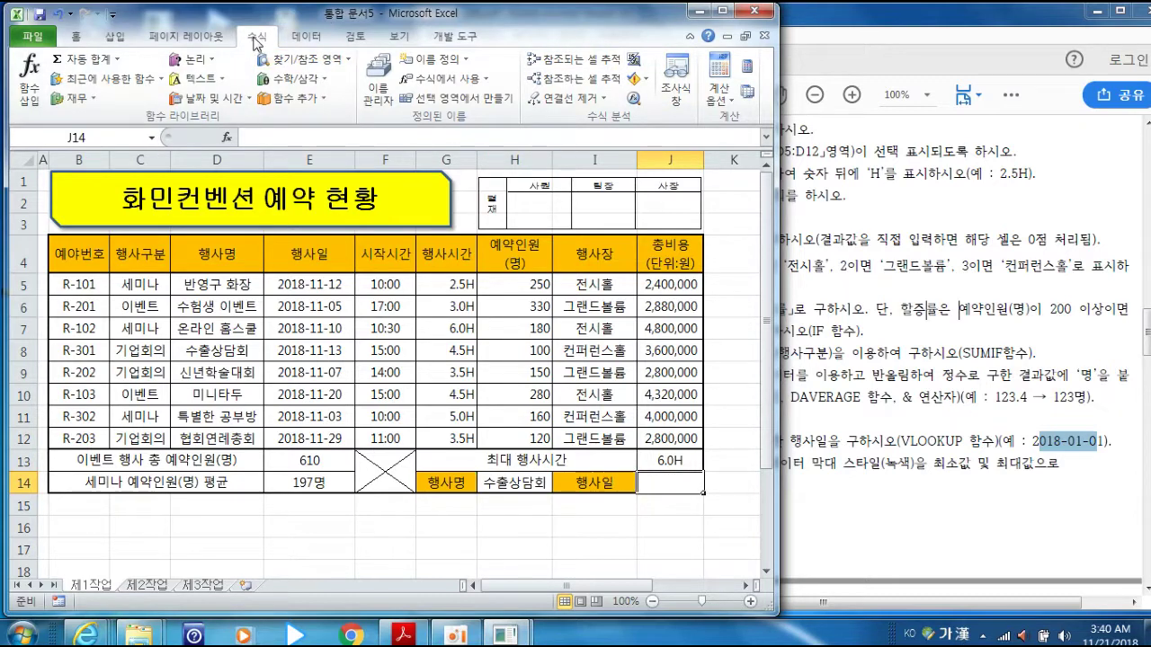
left_click(312, 63)
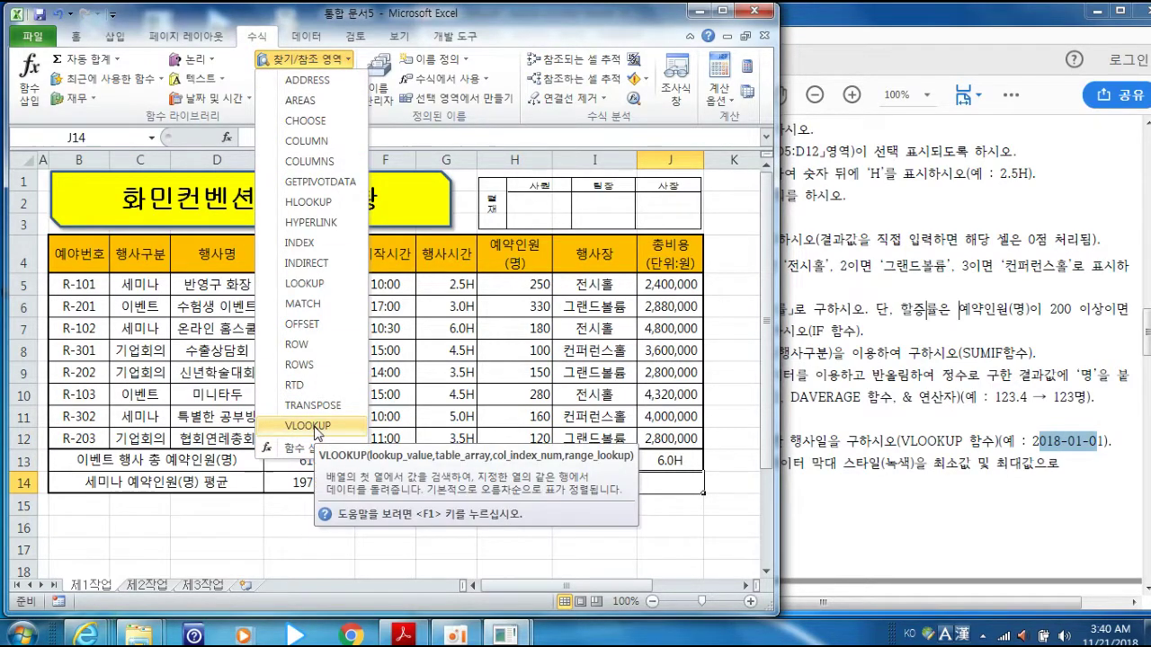
left_click(314, 426)
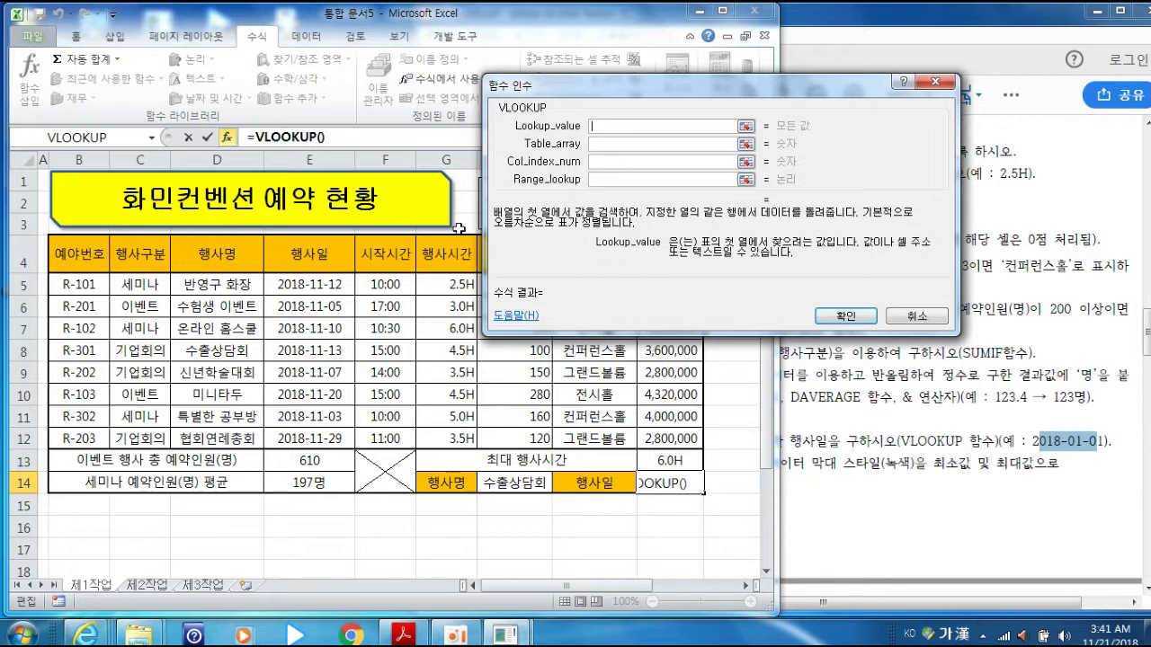
left_click_drag(570, 98, 542, 72)
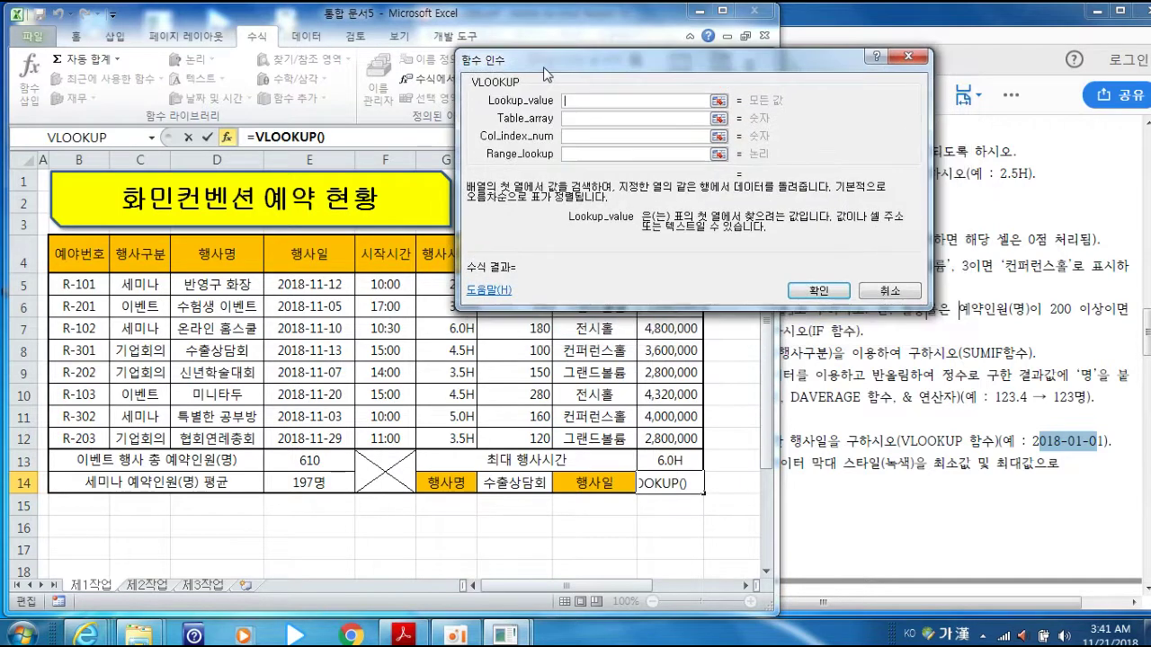
left_click(496, 476)
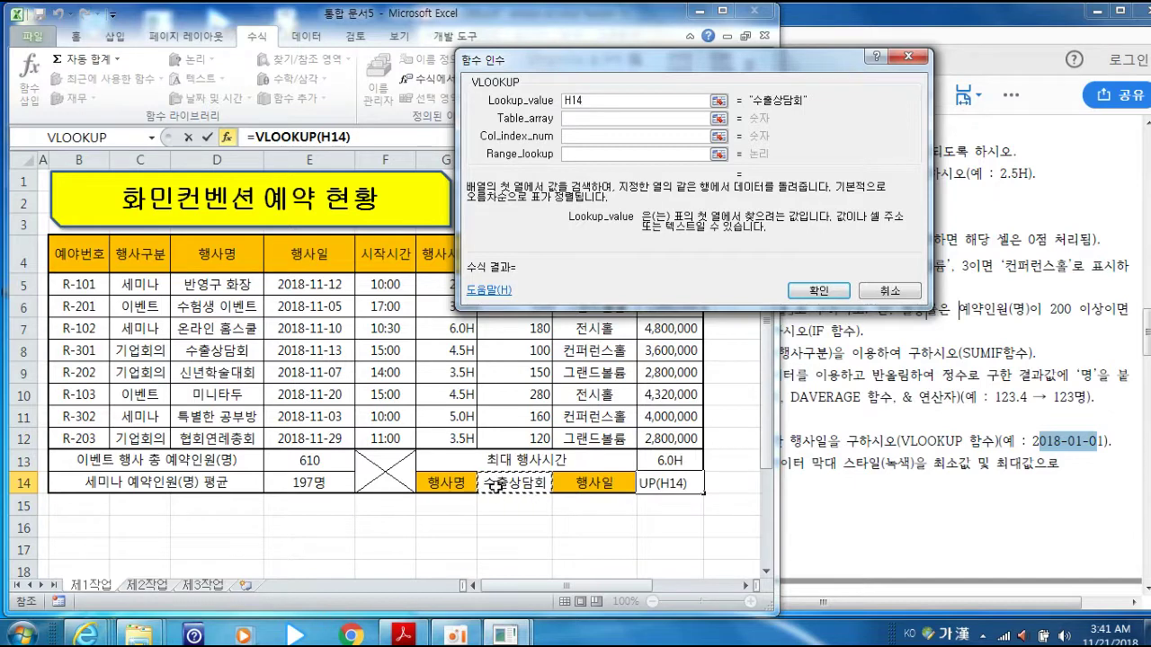
Set the VLOOKUP Table_array argument to the 행사명 and 행사일 columns including headers, D4:E12.
left_click(581, 117)
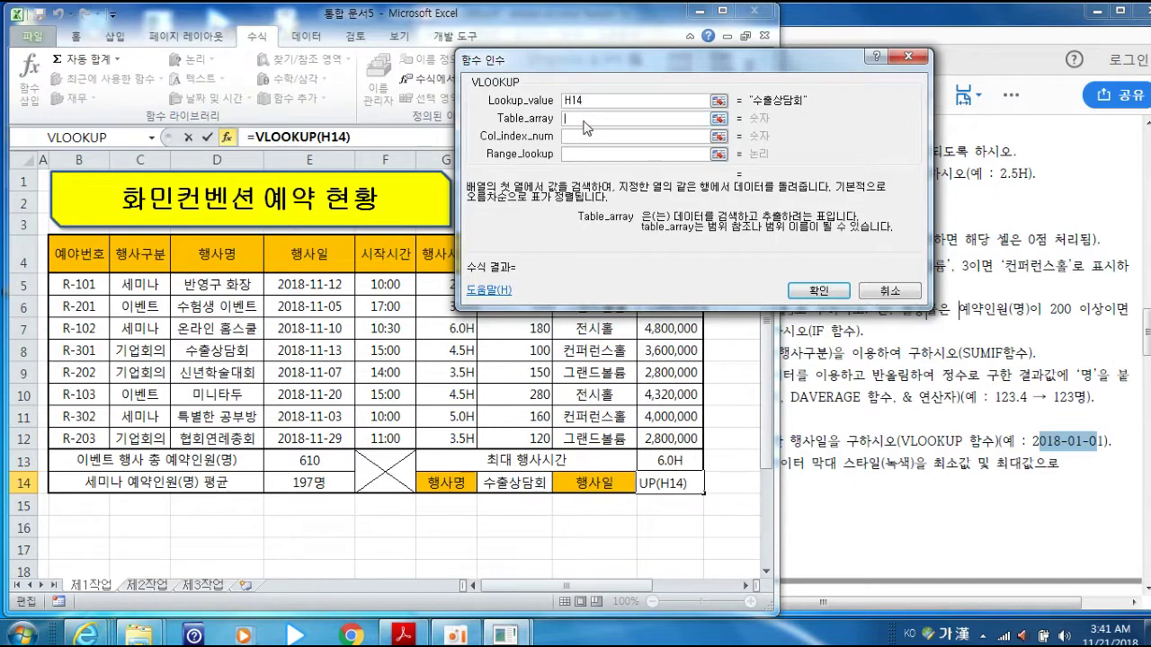
left_click_drag(635, 62, 673, 13)
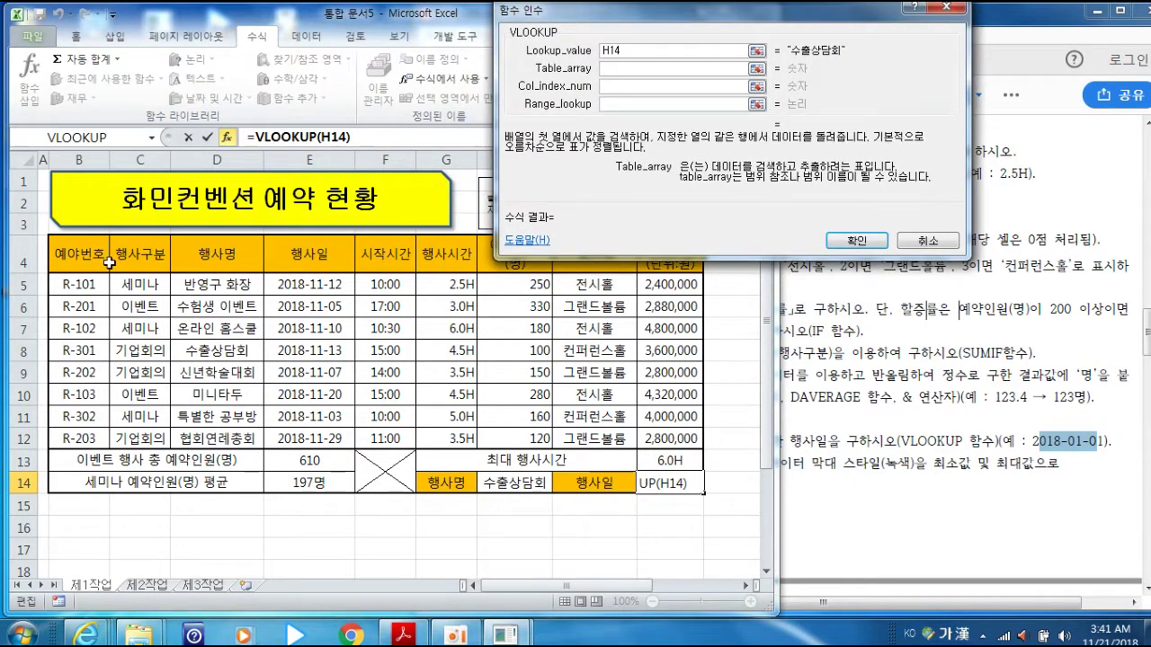
left_click_drag(632, 10, 630, 15)
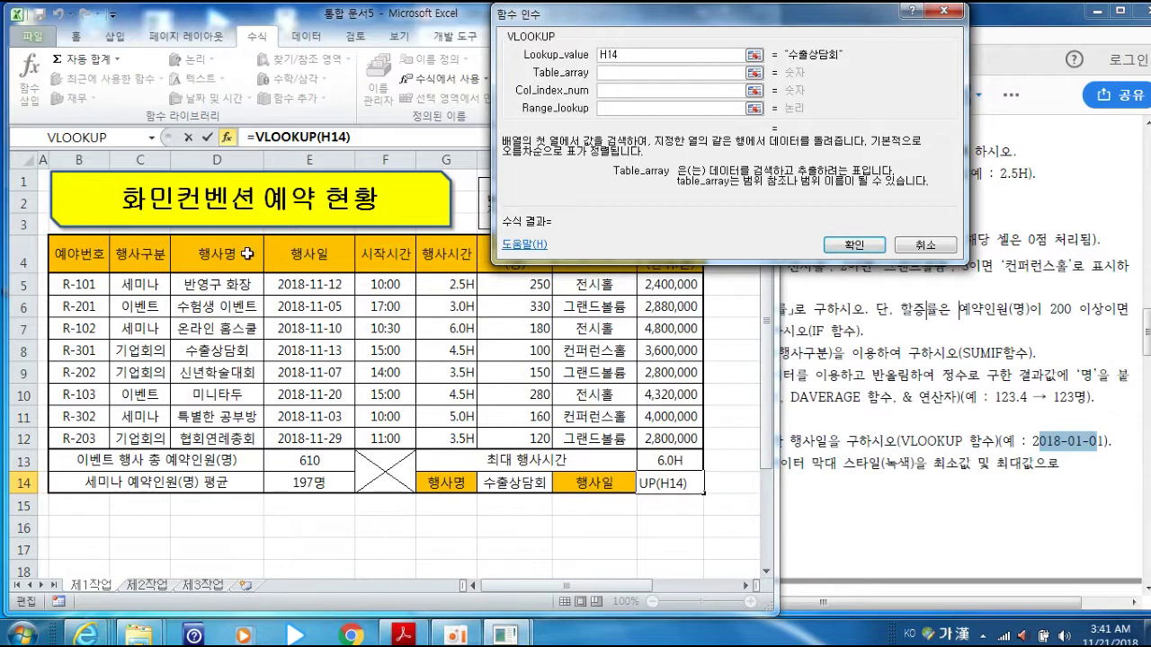
left_click_drag(231, 254, 297, 436)
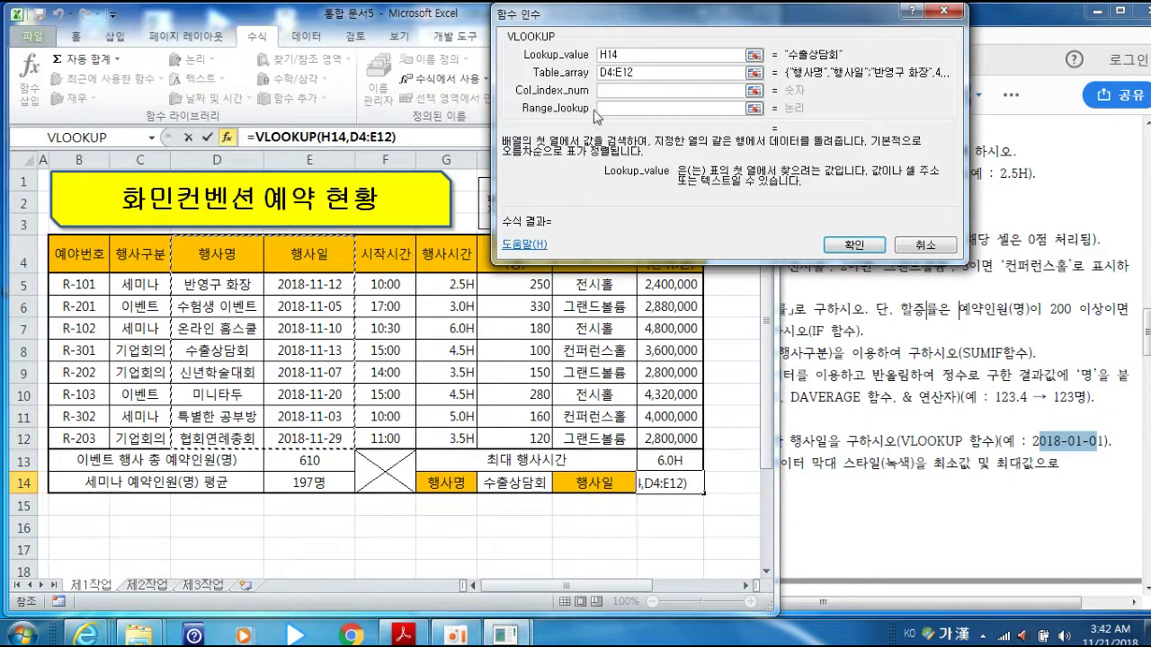
Set the VLOOKUP Col_index_num to 2 and Range_lookup to false, and finish the function.
left_click(607, 90)
type("2")
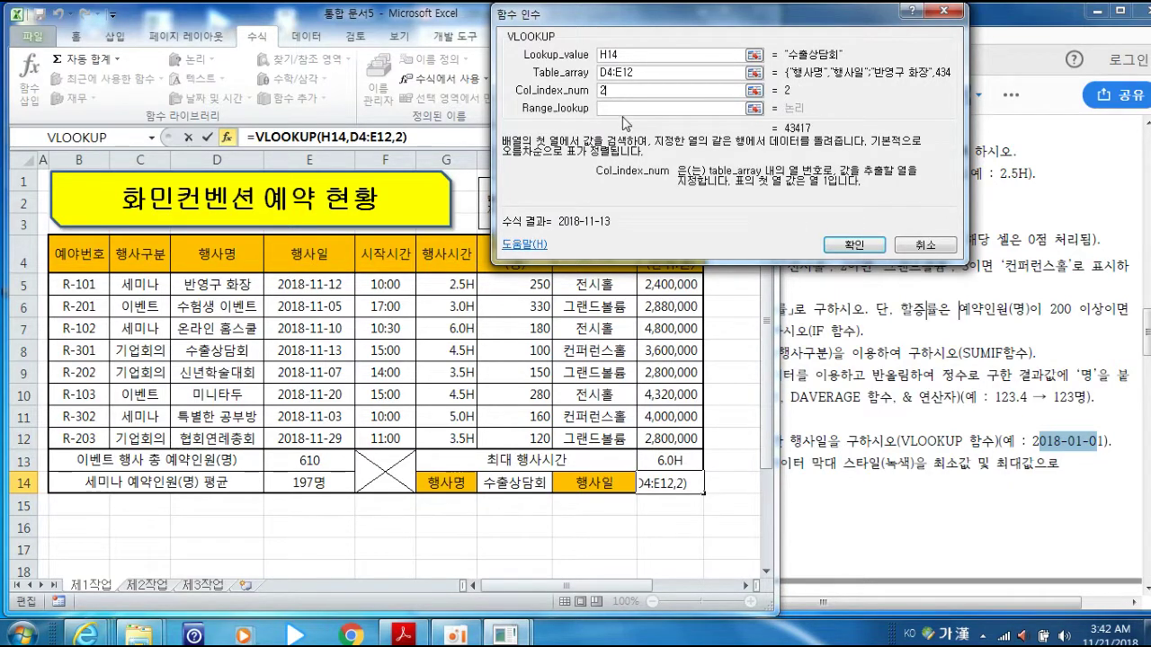
left_click(622, 109)
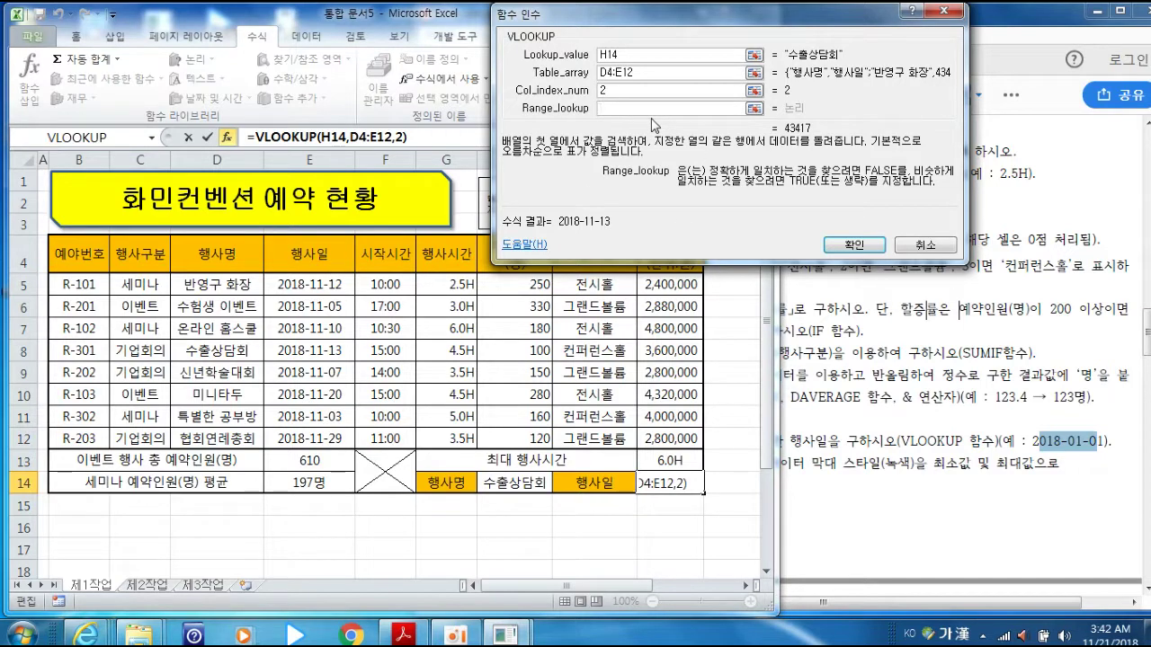
key("Hangul")
type("fal")
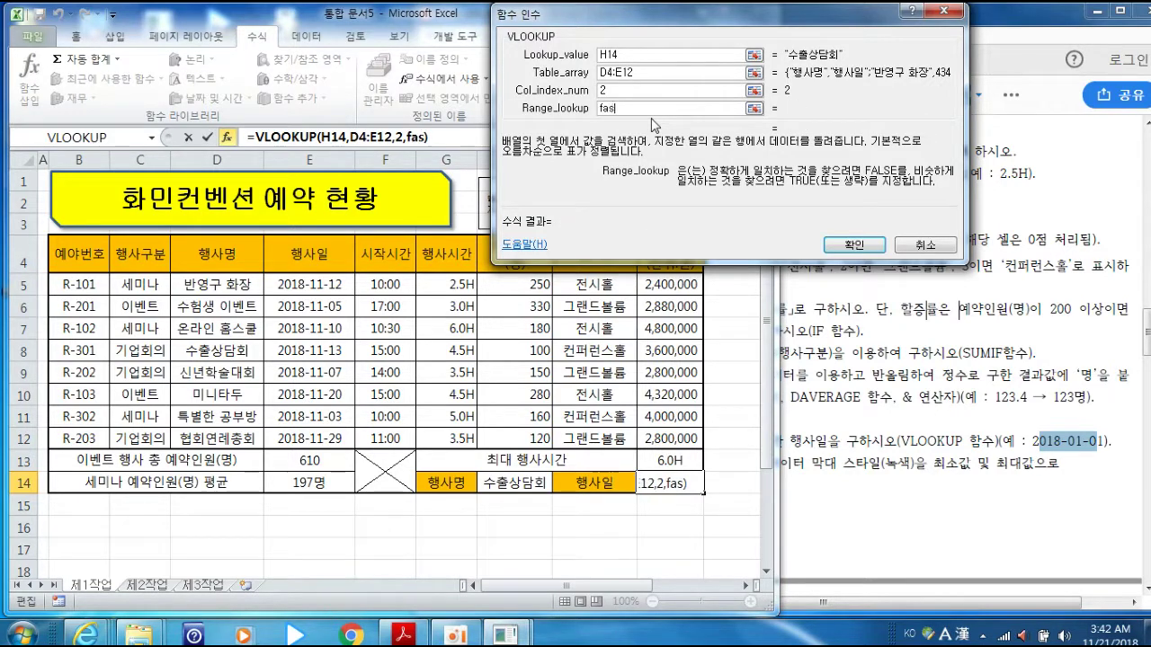
type("se")
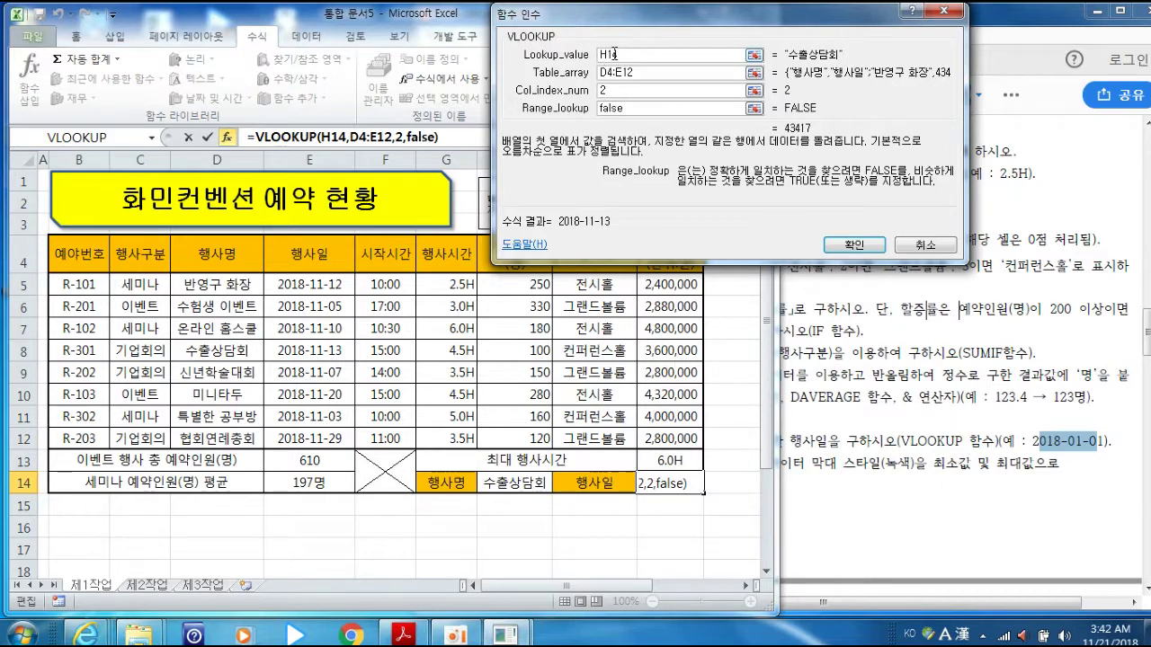
left_click(854, 245)
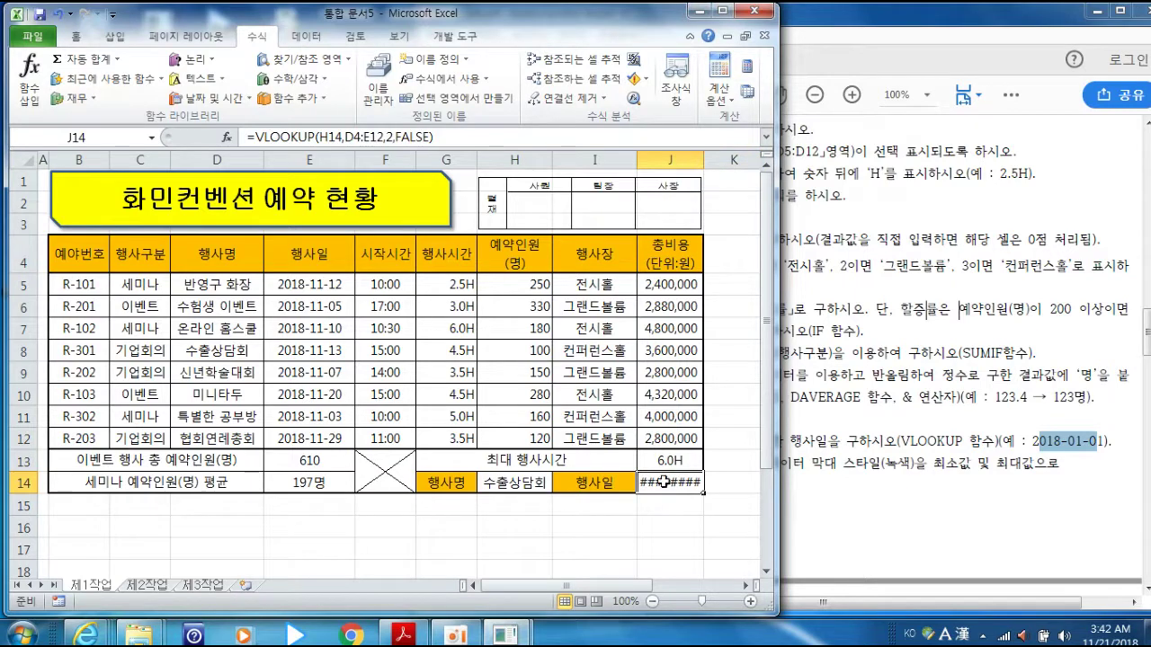
Widen column J enough to fit the date in J14 and choose 반영구 화장 as the 행사명 in H14.
left_click_drag(705, 159, 731, 159)
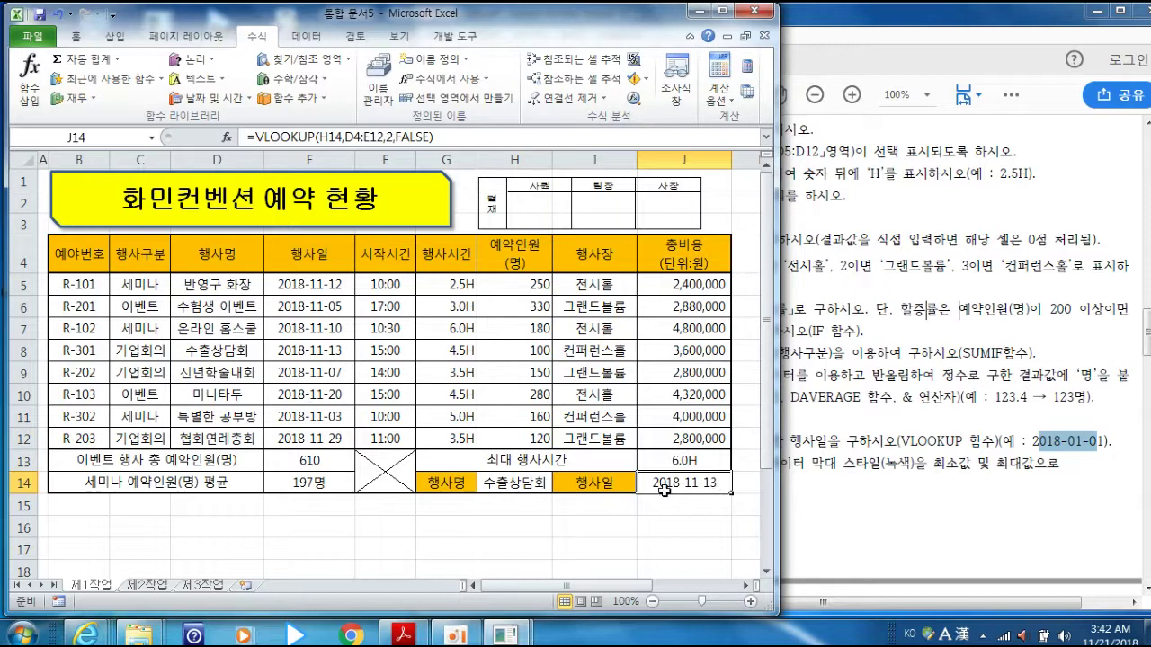
left_click(540, 485)
left_click(558, 485)
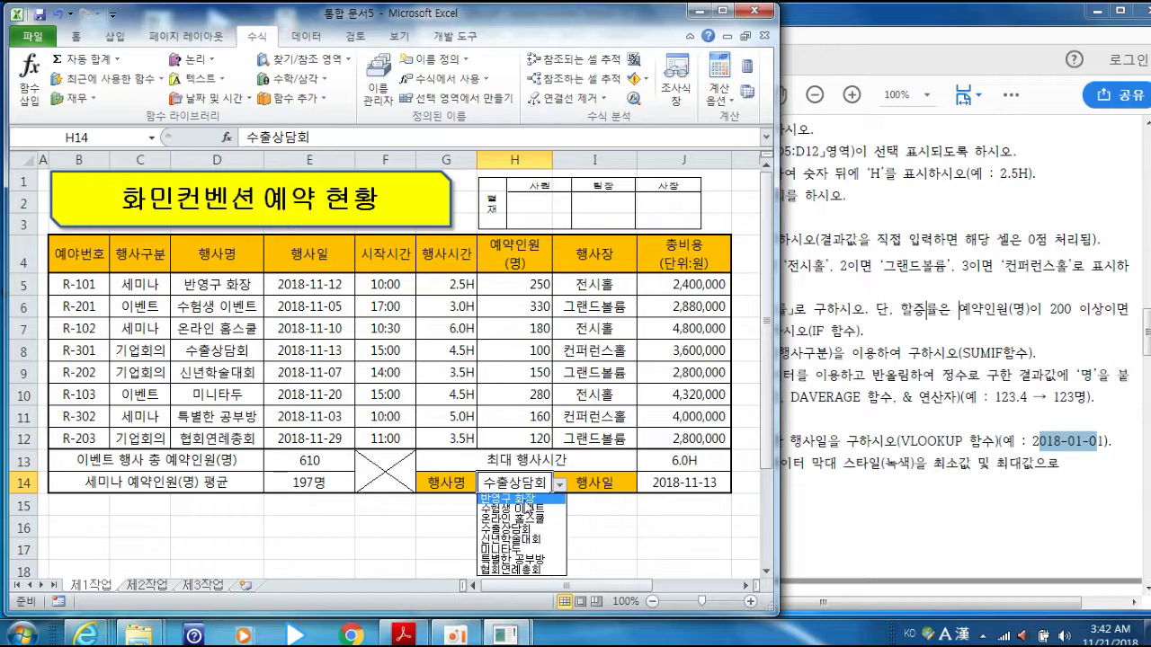
left_click(522, 498)
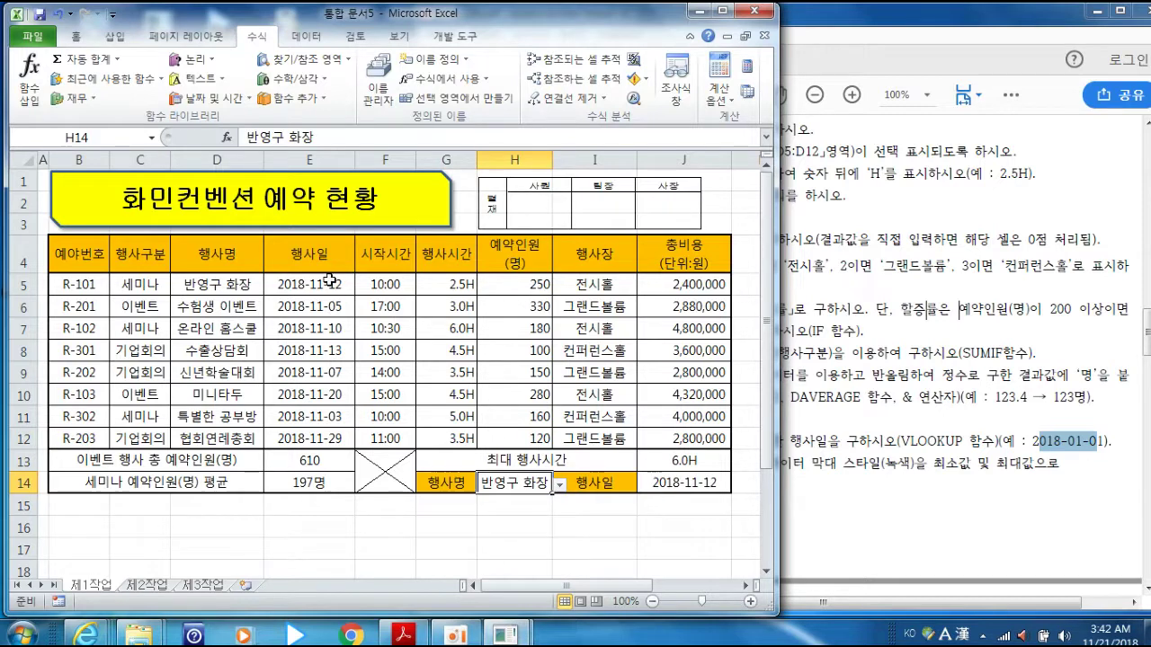
Test the 행사일 lookup by choosing 미니타두 as the 행사명 in H14, and switch it back to 반영구 화장.
left_click(559, 484)
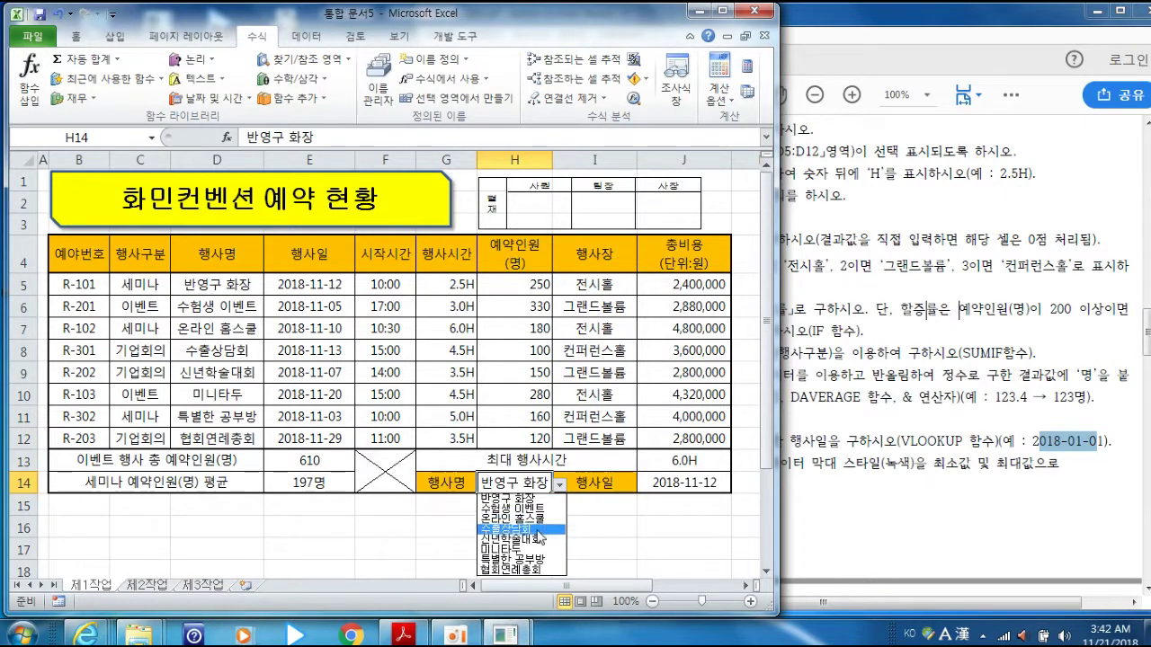
left_click(512, 550)
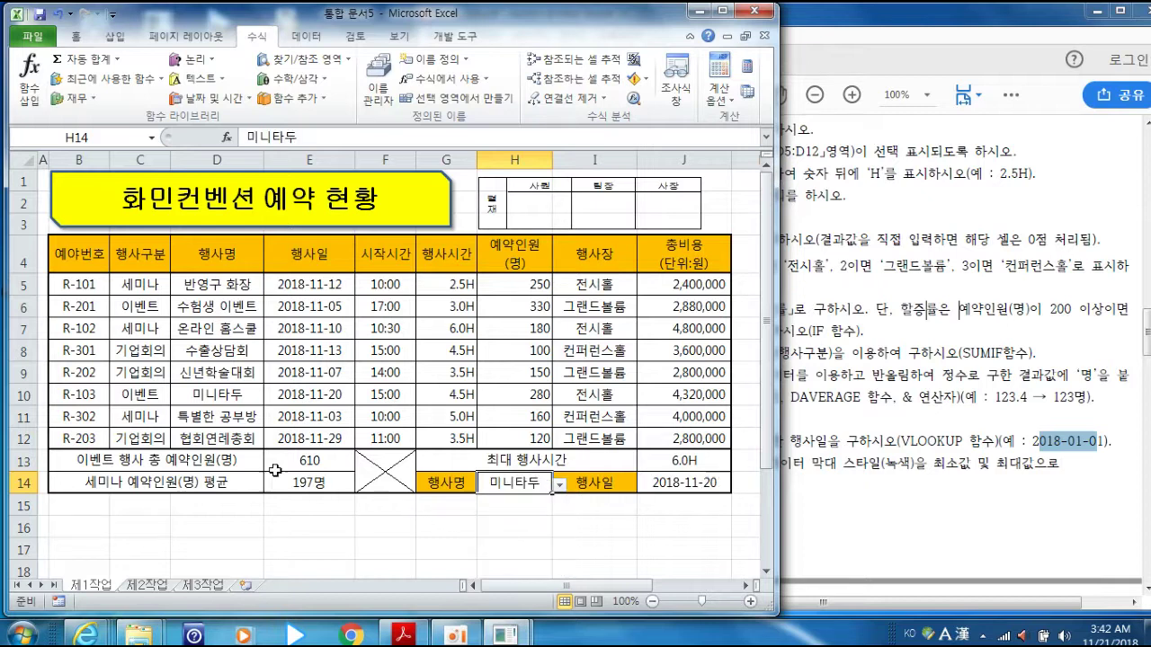
left_click(559, 485)
left_click(539, 503)
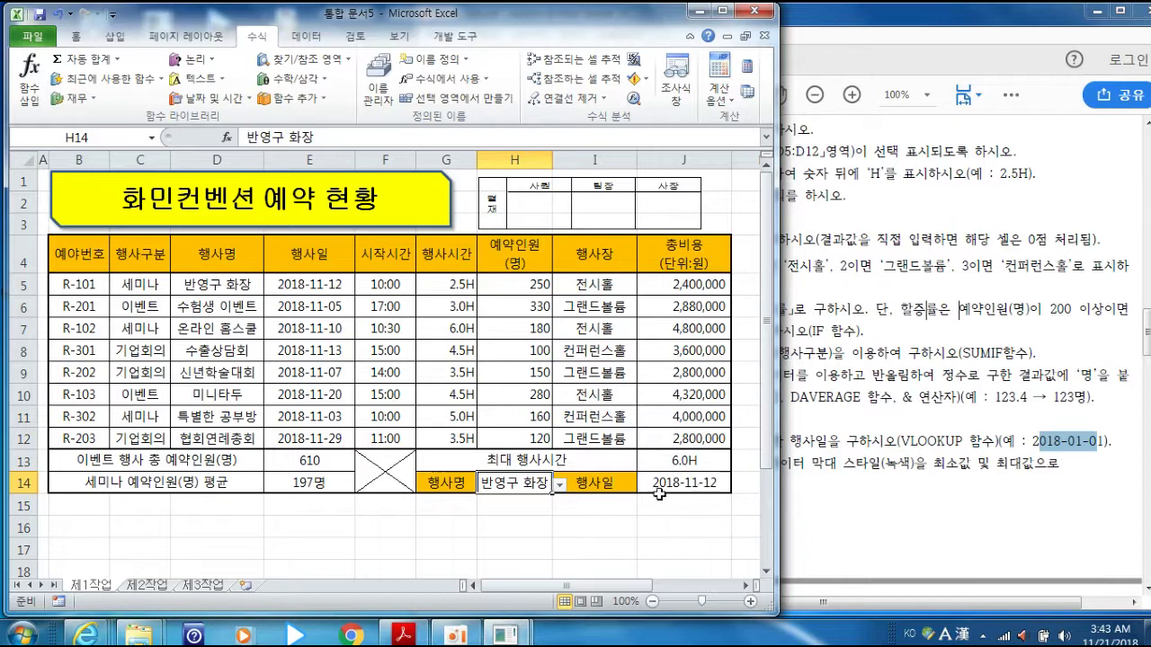
Check condition (7) in the GE11-10B PDF and start a new conditional formatting rule for the 예약인원(명) cells H5:H12 in Excel.
left_click(915, 439)
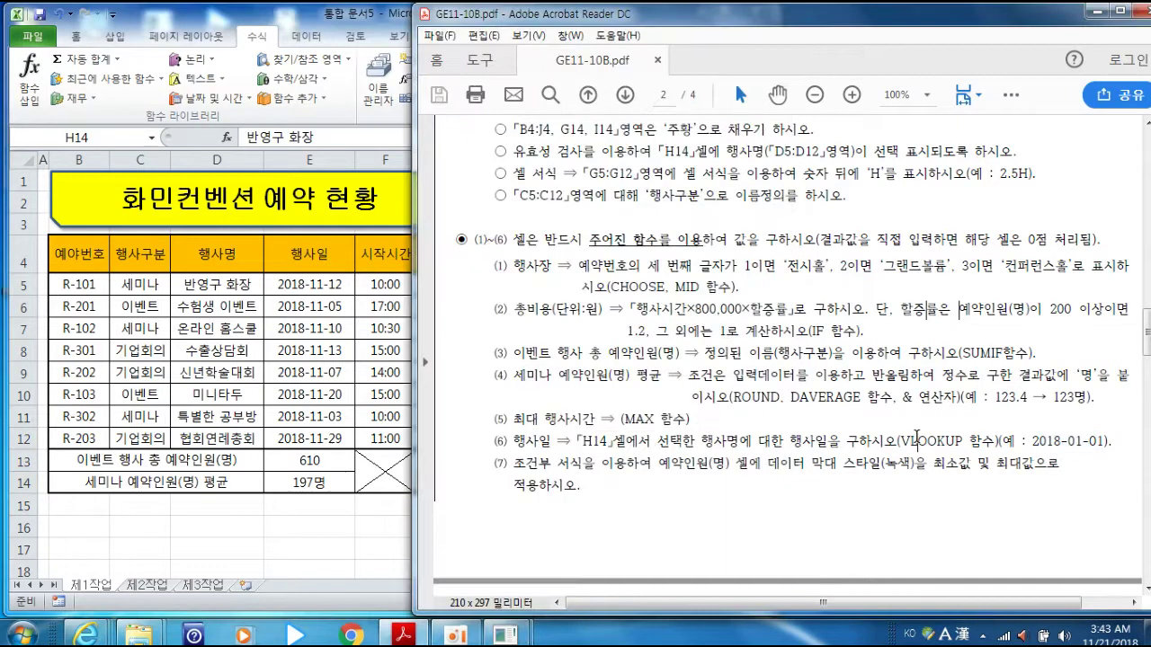
left_click_drag(514, 465, 860, 465)
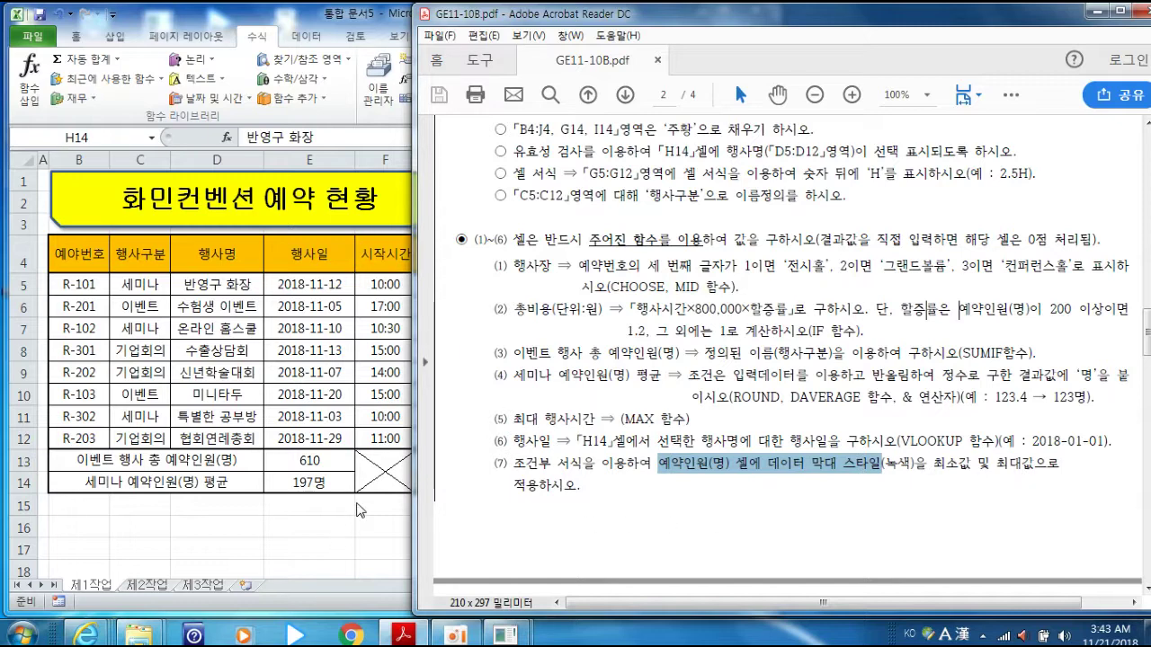
left_click(357, 510)
left_click(527, 285)
left_click_drag(526, 284, 531, 437)
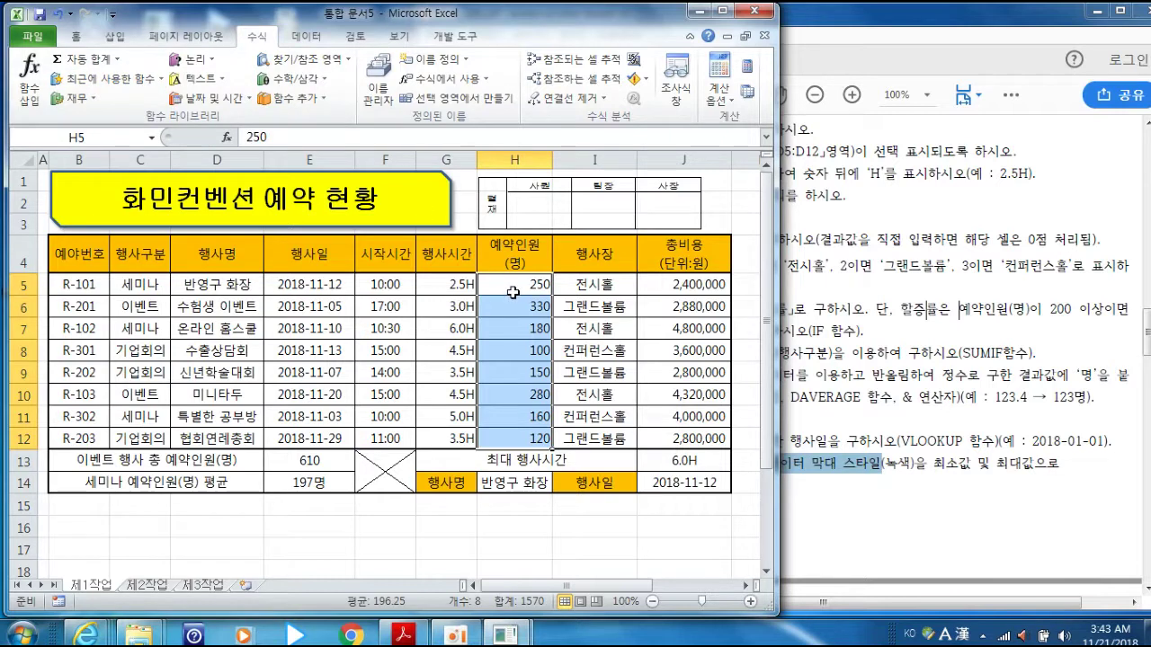
scroll(531, 85, "up", 3)
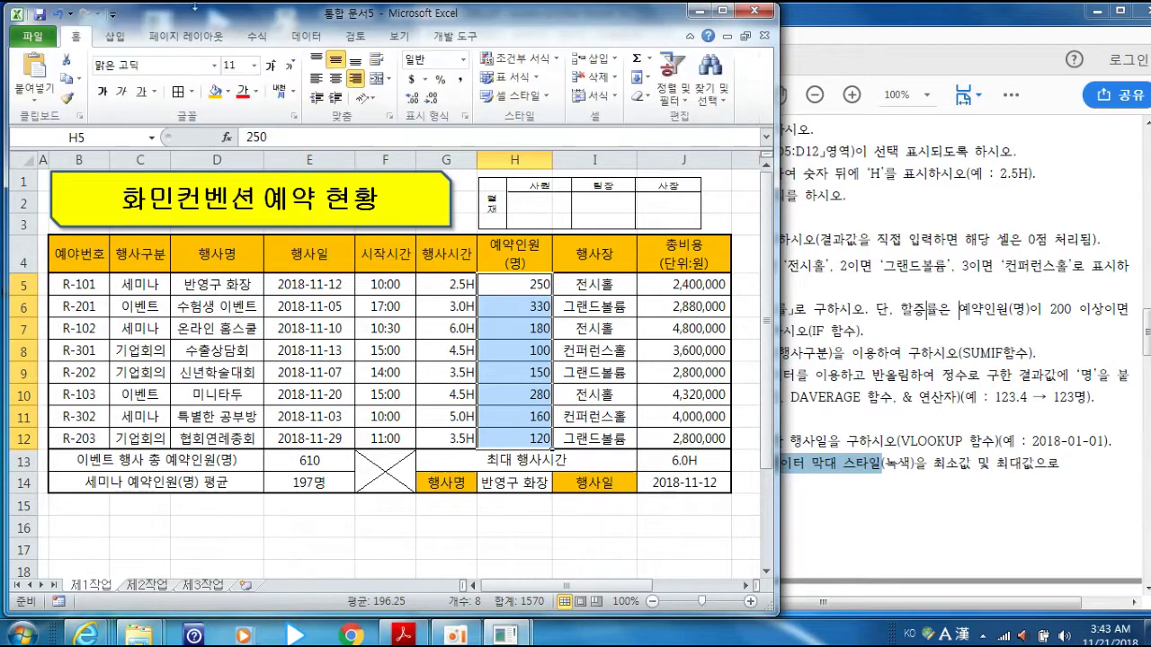
left_click(535, 61)
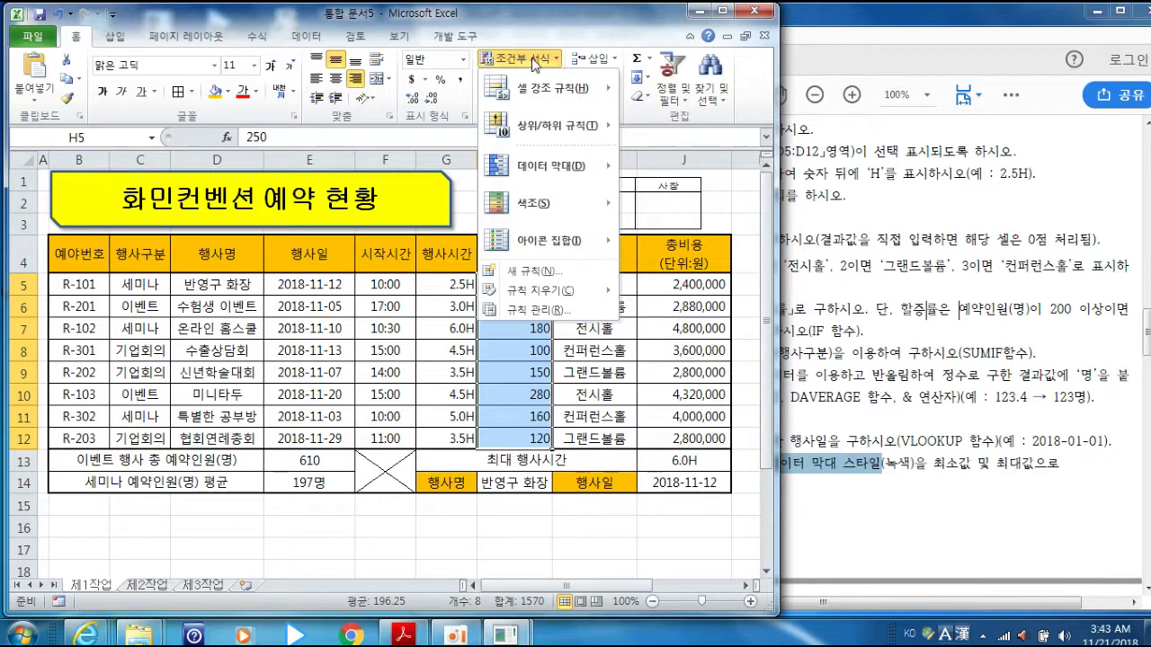
left_click(537, 272)
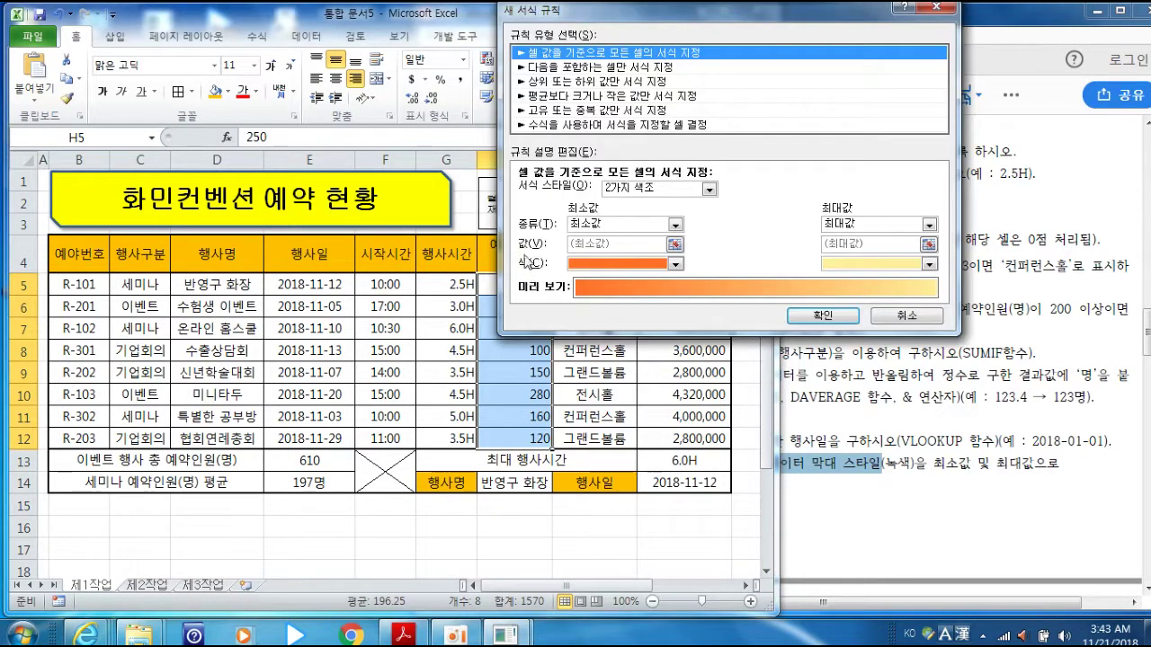
left_click_drag(615, 27, 131, 27)
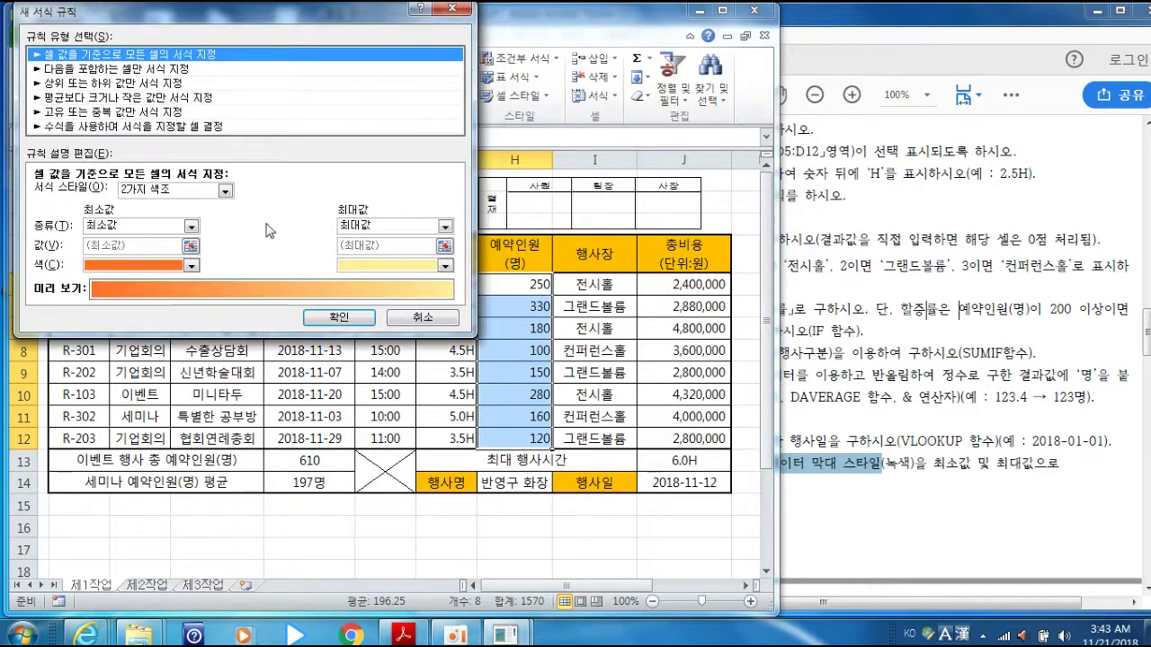
Set the rule's format style to 데이터 막대, with 최소값 as the minimum type and 최대값 as the maximum type.
left_click(225, 191)
left_click(198, 230)
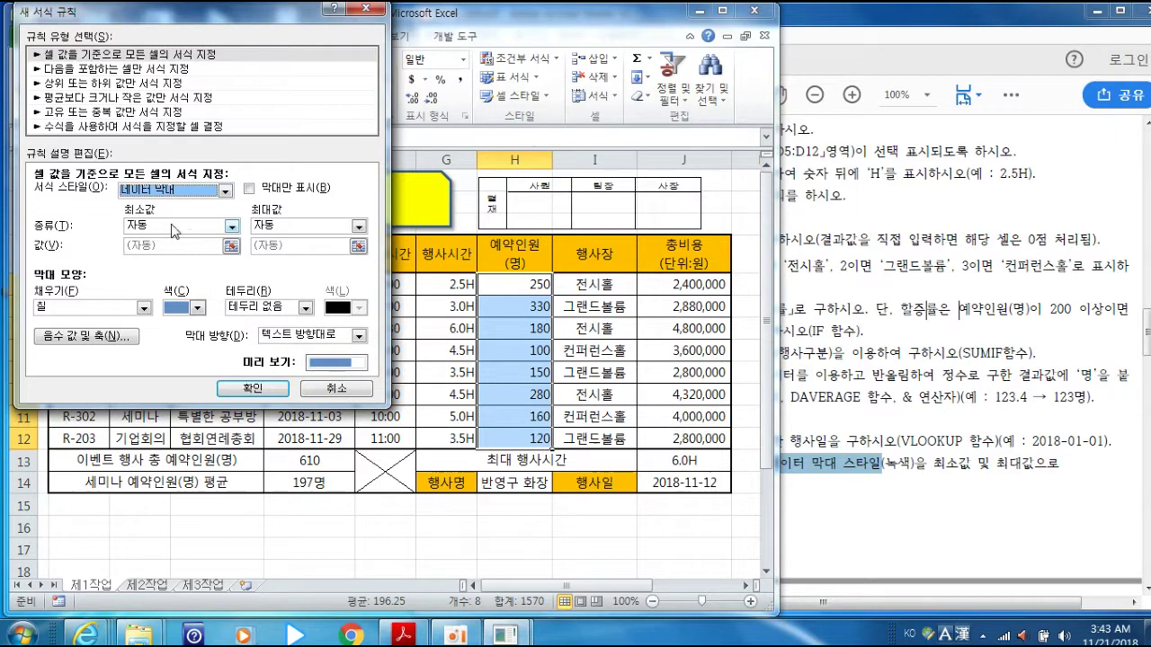
left_click(173, 227)
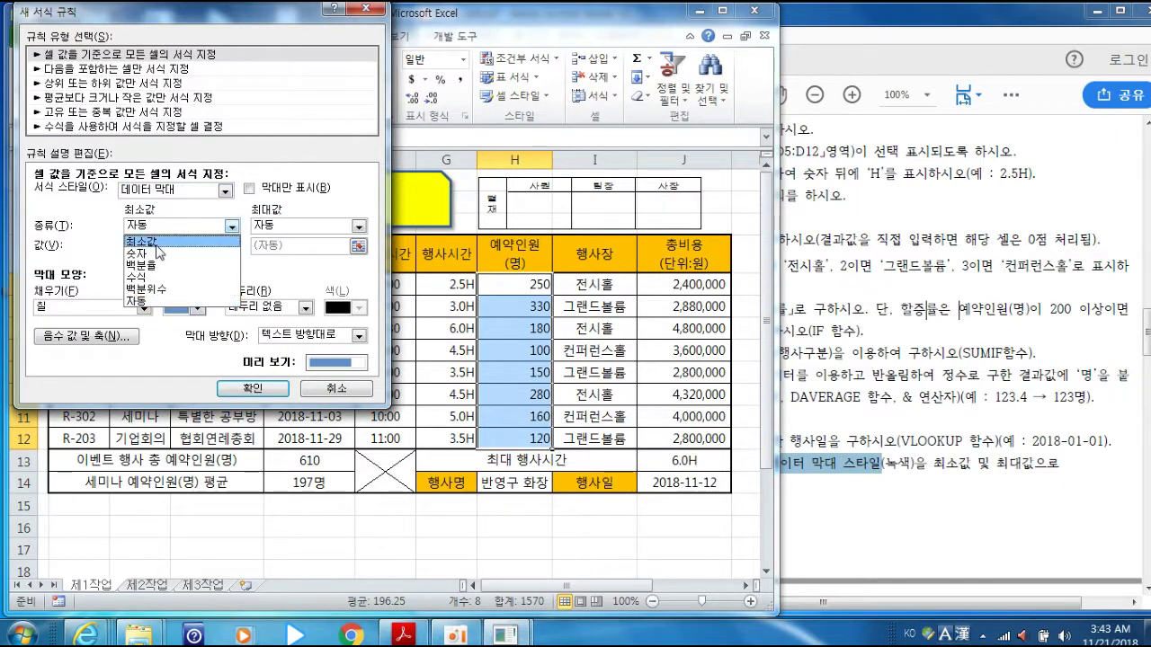
left_click(153, 241)
left_click(332, 227)
left_click(314, 242)
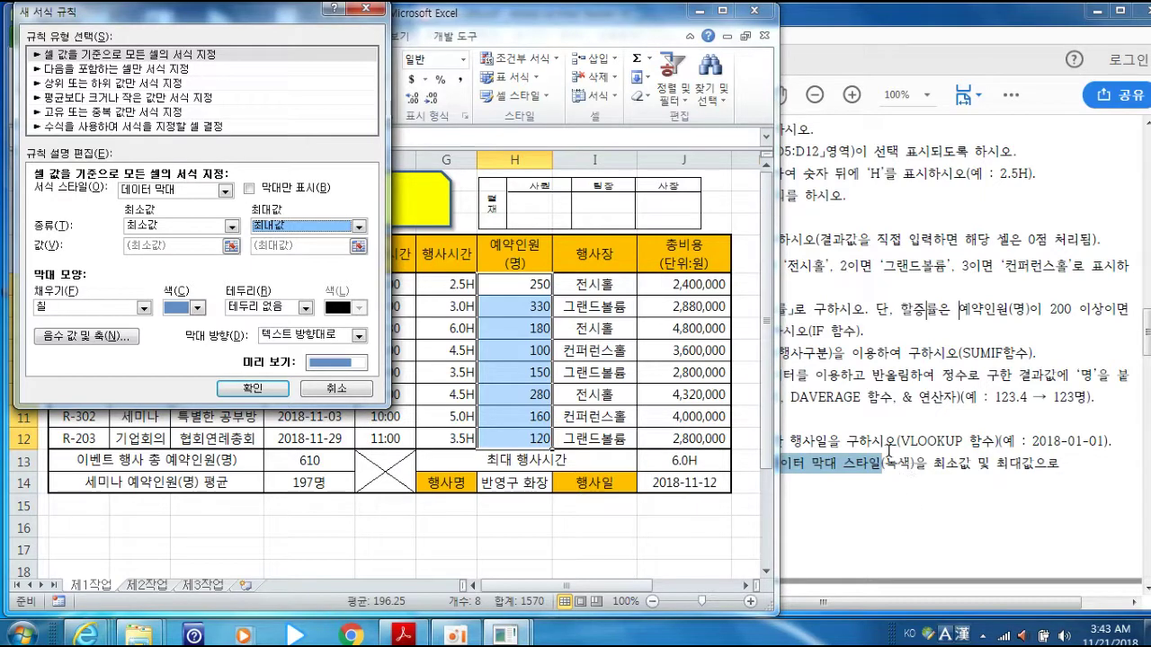
Set the data bar color to the standard green and apply the rule to the 예약인원(명) cells.
left_click(184, 307)
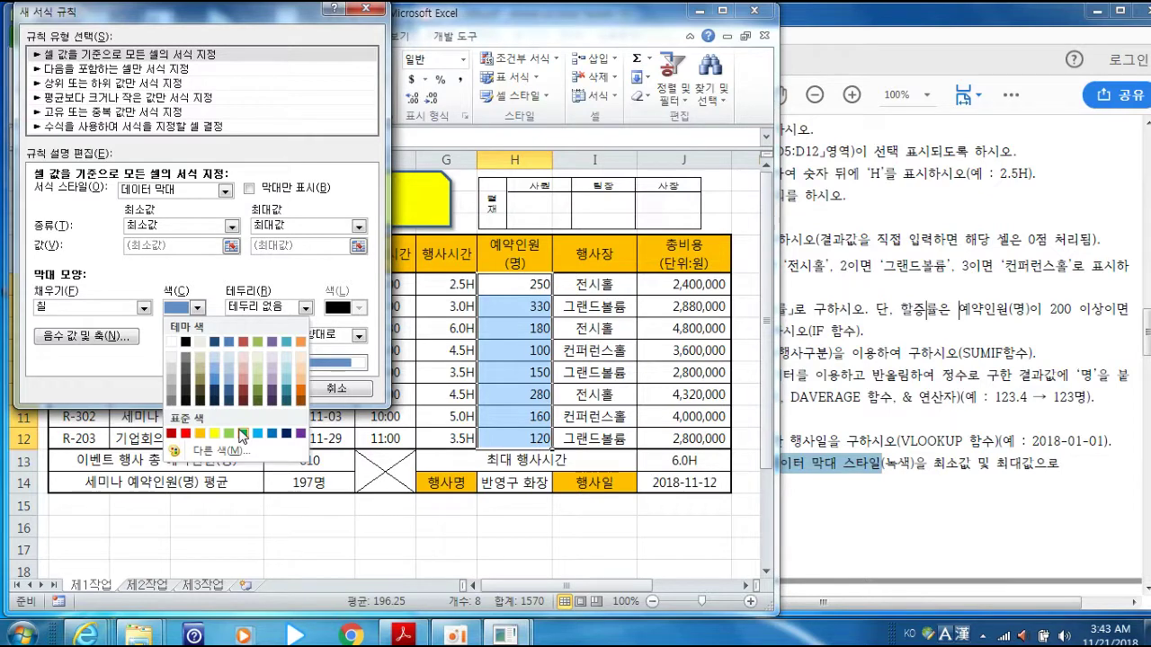
left_click(241, 434)
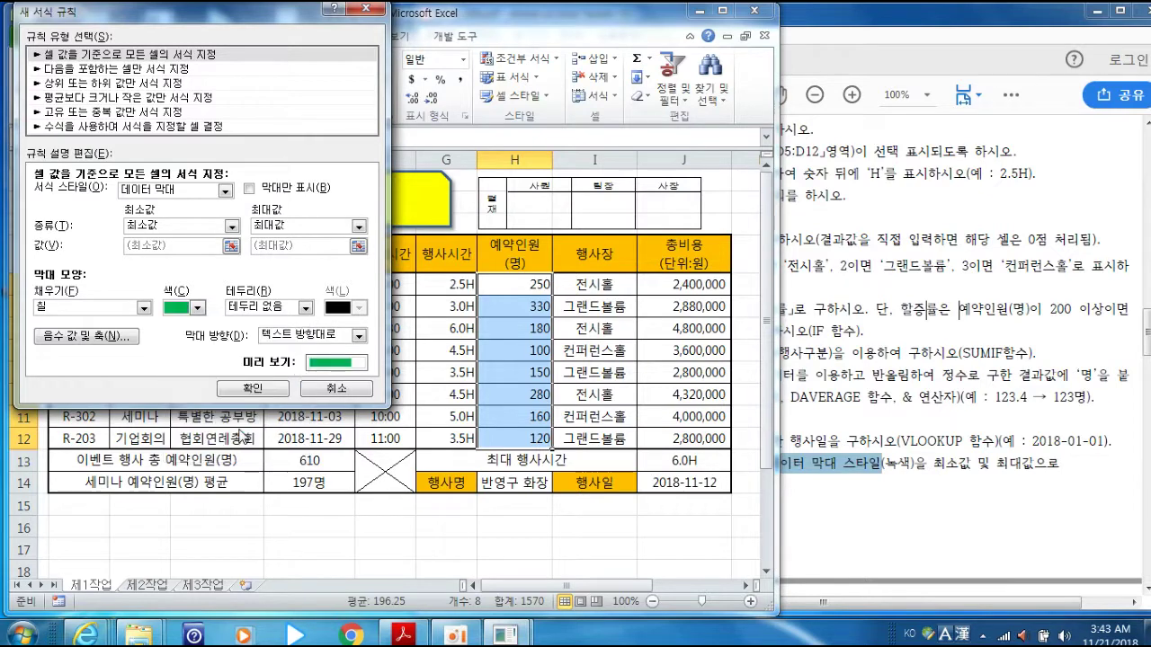
left_click(252, 388)
left_click(537, 346)
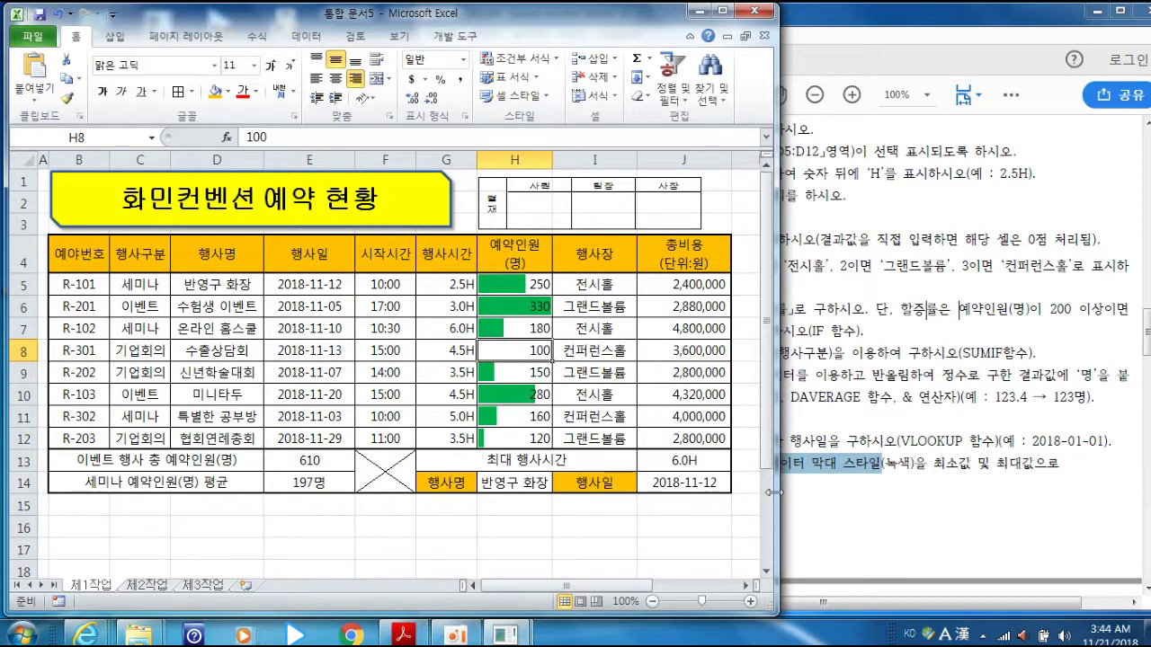
Switch to the GE11-10B PDF and review the sample output table and the conditions through item (7).
left_click(869, 466)
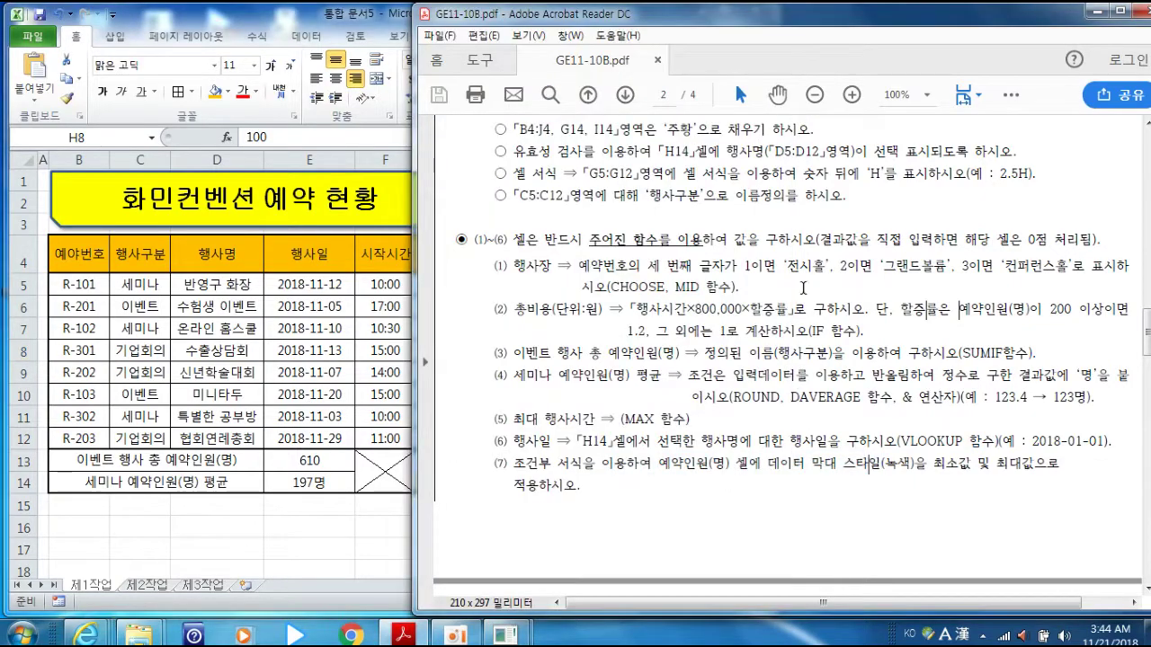
scroll(959, 308, "up", 10)
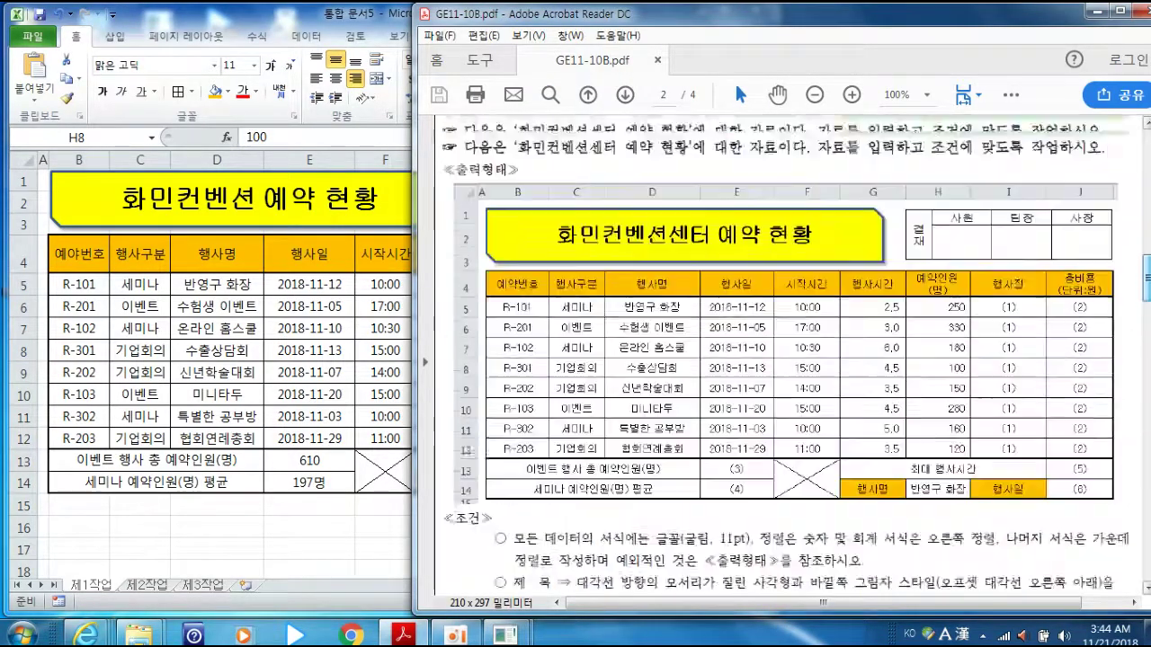
scroll(959, 308, "down", 5)
scroll(630, 397, "down", 3)
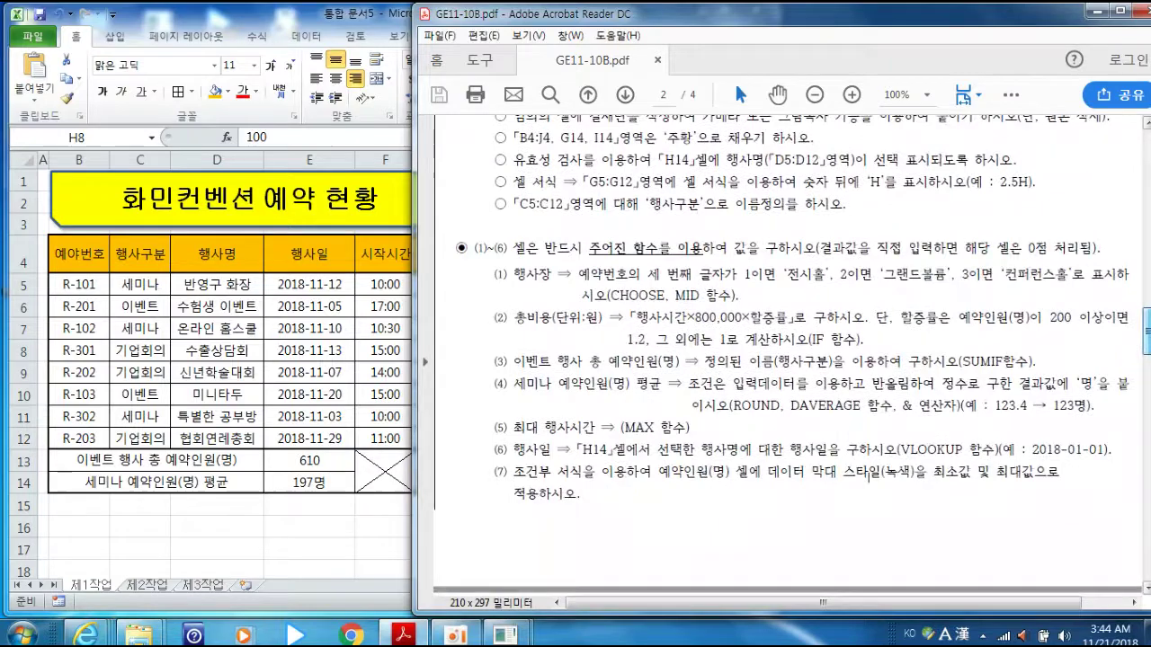